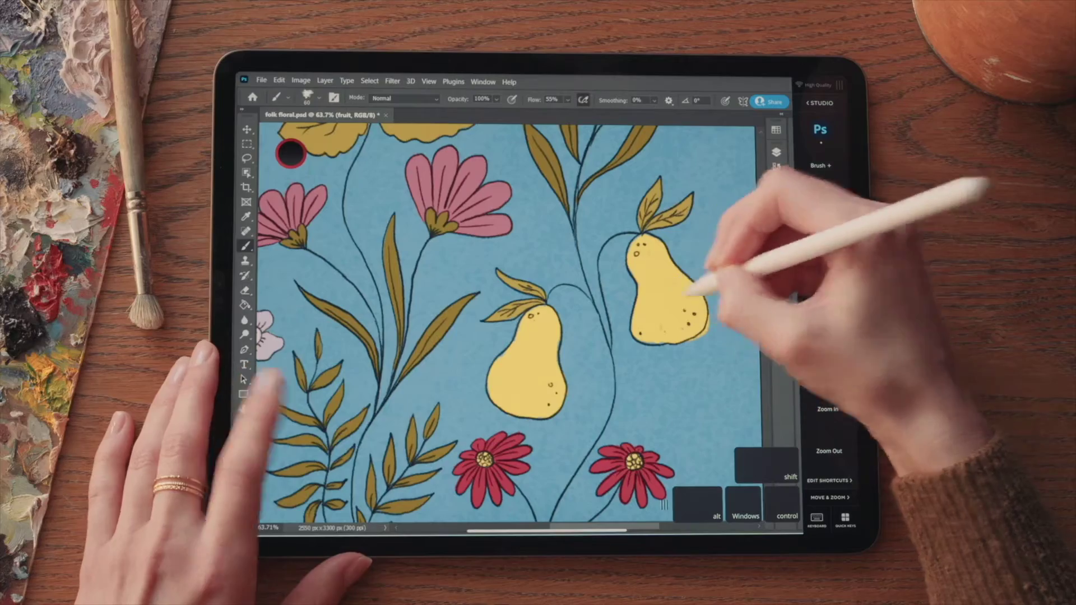
{"action": "mouse_move", "coordinate": [702, 288]}
{"action": "left_mouse_down"}
{"action": "mouse_move", "coordinate": [708, 328]}
{"action": "mouse_move", "coordinate": [687, 344]}
{"action": "mouse_move", "coordinate": [711, 326]}
{"action": "left_mouse_up"}
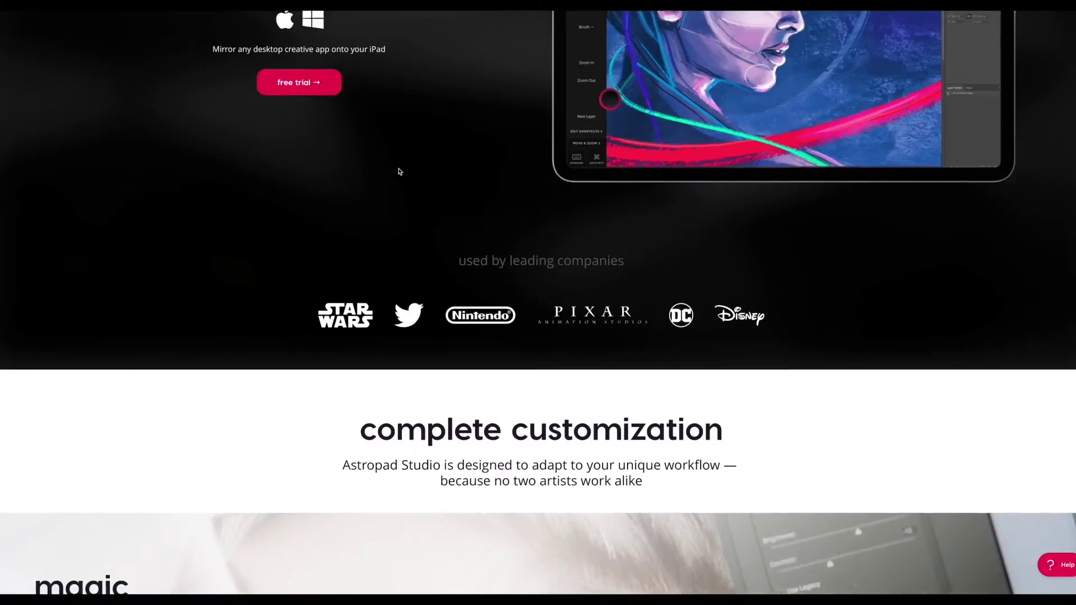
Browse the Astropad Studio web page down to the free trial offer and open the offer.
{"action": "scroll", "coordinate": [396, 169], "scroll_direction": "down", "scroll_amount": 8}
{"action": "scroll", "coordinate": [399, 172], "scroll_direction": "down", "scroll_amount": 7}
{"action": "scroll", "coordinate": [399, 172], "scroll_direction": "down", "scroll_amount": 3}
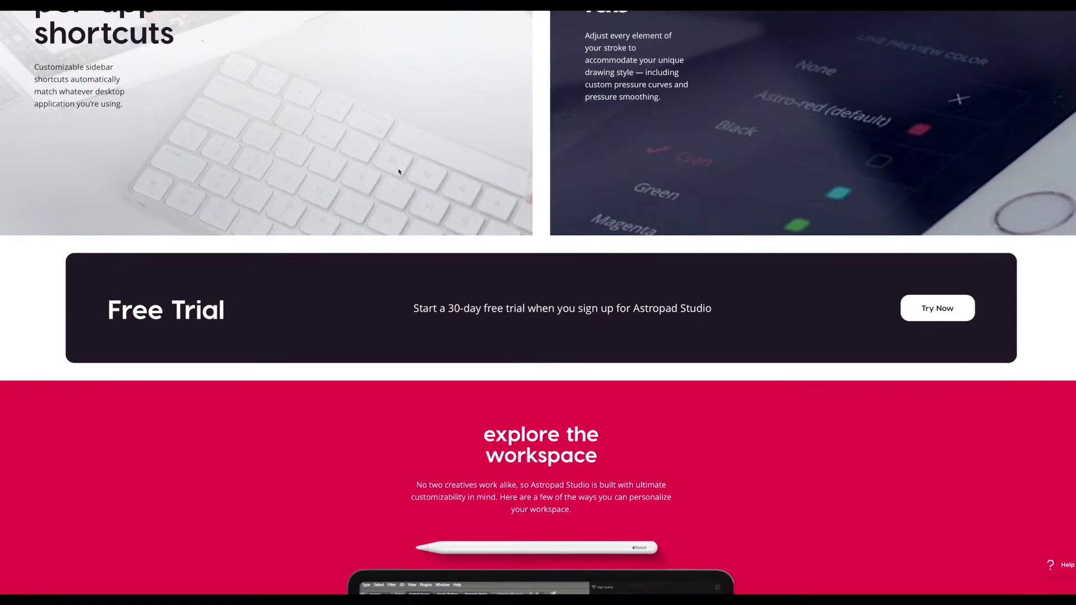
{"action": "left_click", "coordinate": [939, 314]}
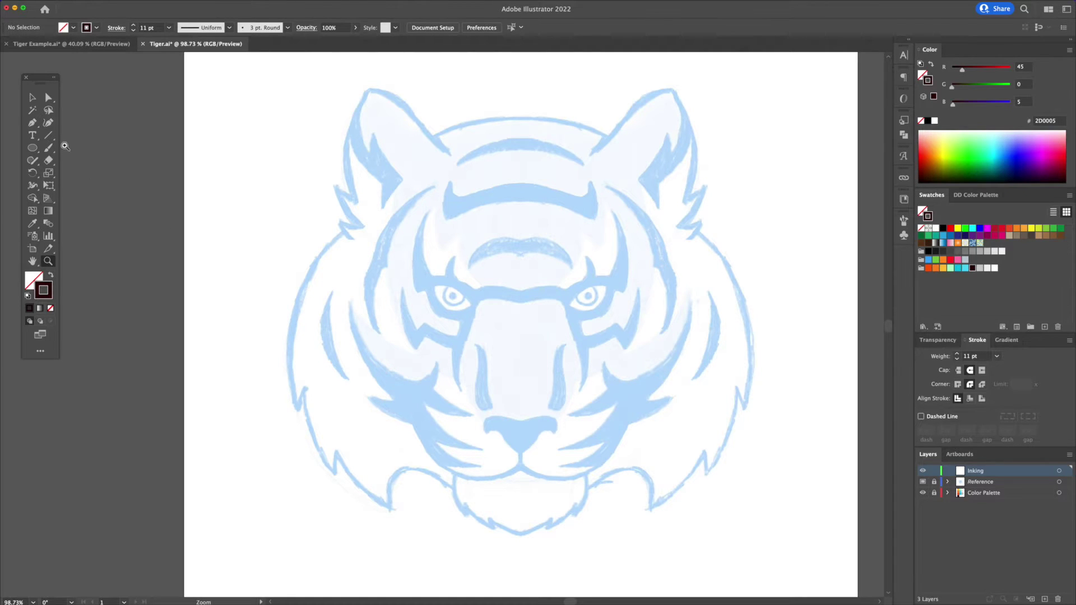
Draw an ellipse about 379 by 163 px centred on the forehead, with its upper edge following the top of the head.
{"action": "key", "text": "v"}
{"action": "scroll", "coordinate": [342, 210], "scroll_direction": "up", "scroll_amount": 5}
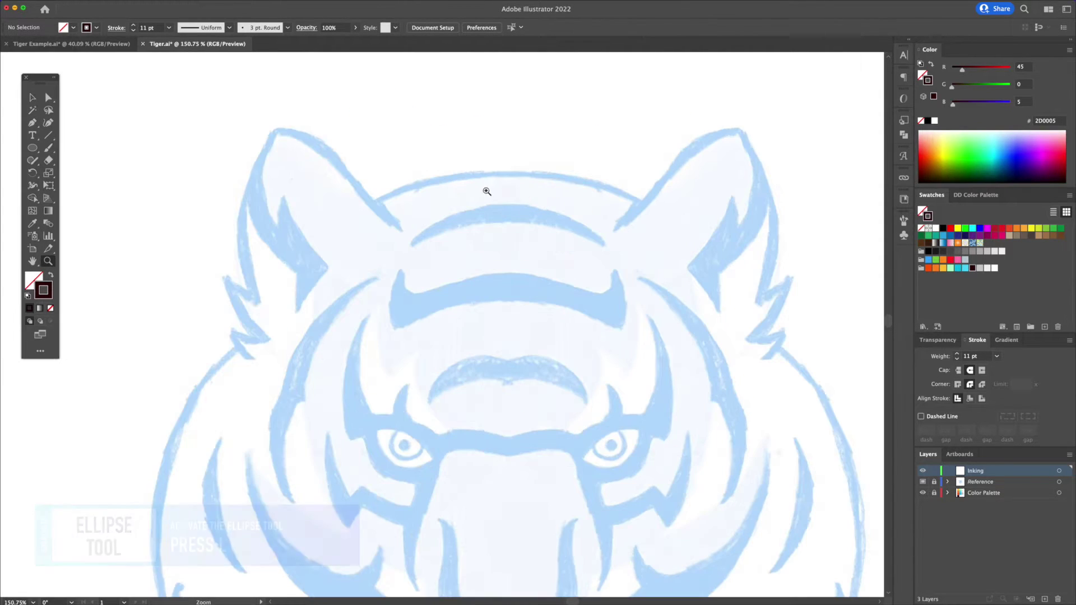
{"action": "key", "text": "l"}
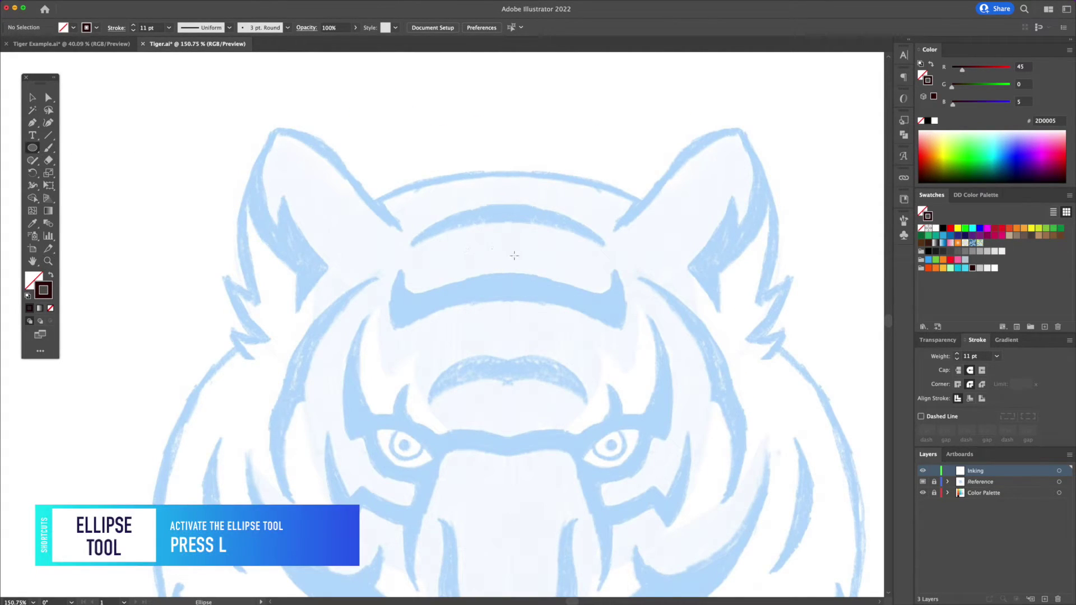
{"action": "left_click_drag", "start_coordinate": [509, 258], "coordinate": [690, 333]}
Delete the ellipse's bottom and right anchor points so only its upper-left arc remains, and deselect it.
{"action": "key", "text": "a"}
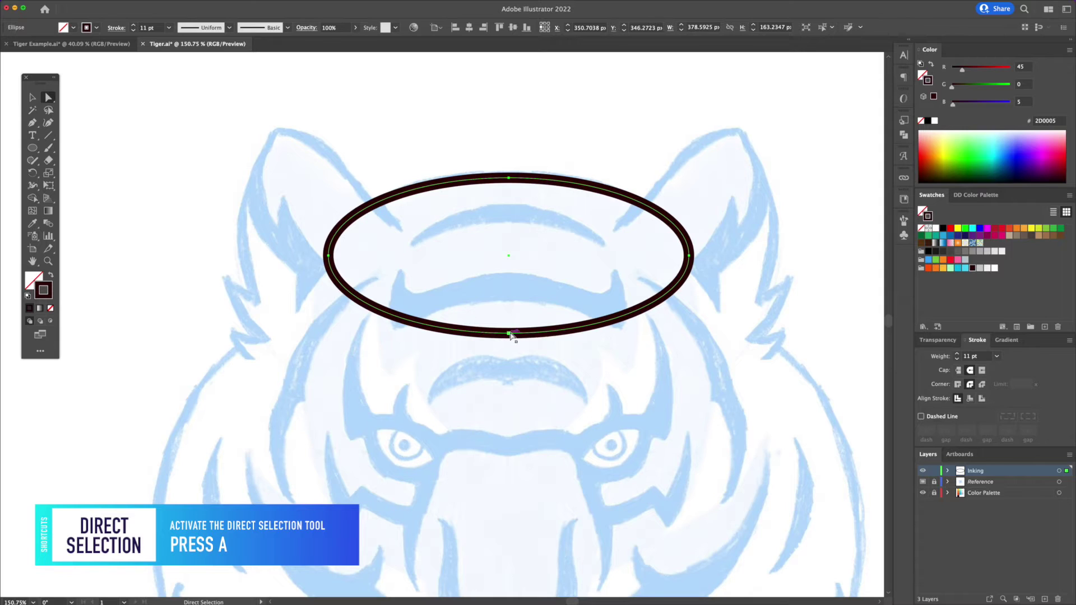
{"action": "left_click", "coordinate": [510, 333]}
{"action": "key", "text": "Delete"}
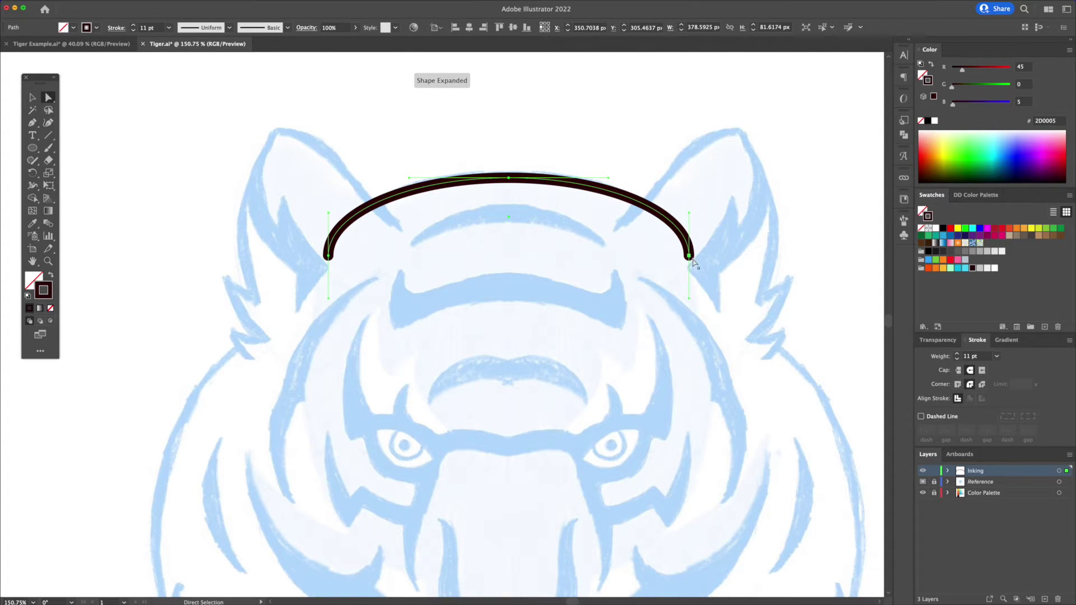
{"action": "left_click", "coordinate": [690, 256]}
{"action": "key", "text": "Delete"}
{"action": "key", "text": "v"}
{"action": "left_click", "coordinate": [438, 281]}
Trace the left ear with the Pen tool, from its inner base over the pointed tip and down the outer edge.
{"action": "left_click_drag", "start_coordinate": [438, 281], "coordinate": [575, 290]}
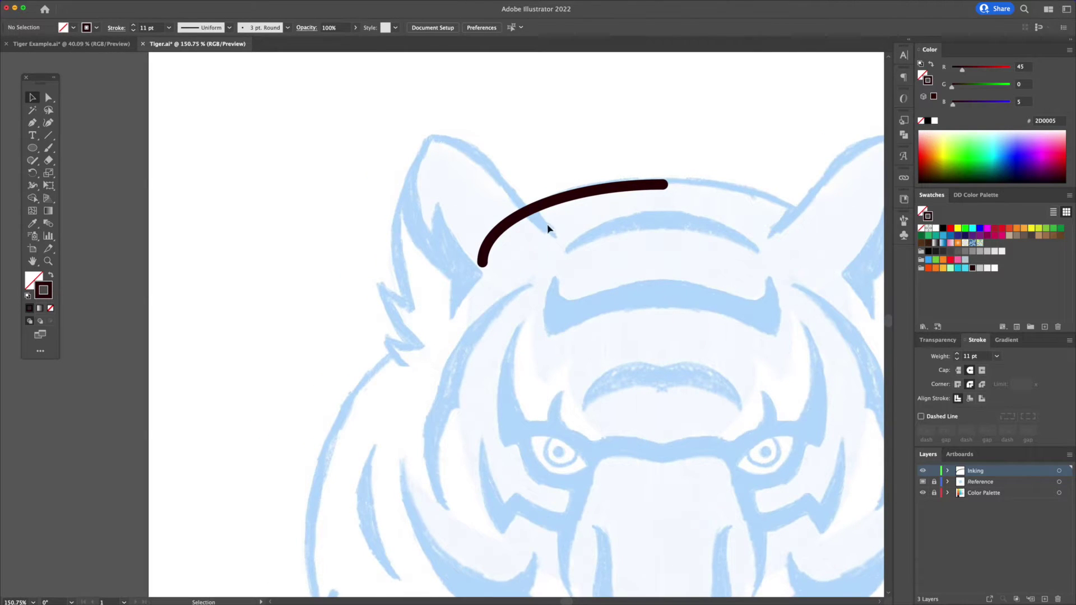
{"action": "key", "text": "z"}
{"action": "left_click_drag", "start_coordinate": [531, 224], "coordinate": [616, 277]}
{"action": "left_click", "coordinate": [33, 123]}
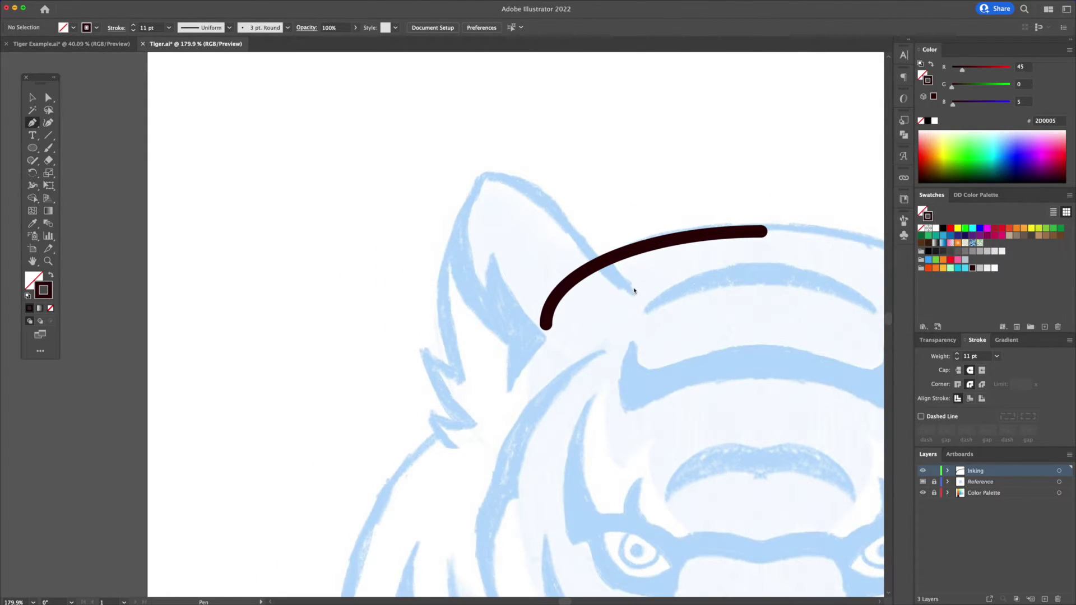
{"action": "left_click", "coordinate": [633, 289]}
{"action": "left_click_drag", "start_coordinate": [565, 215], "coordinate": [536, 172]}
{"action": "left_click", "coordinate": [477, 174]}
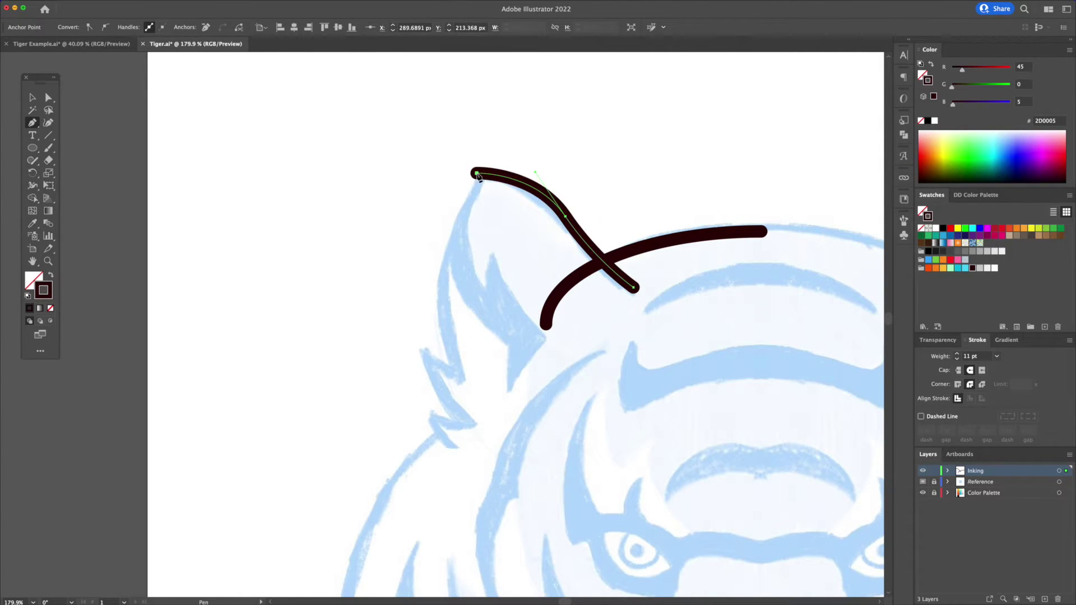
{"action": "left_click_drag", "start_coordinate": [460, 377], "coordinate": [495, 460]}
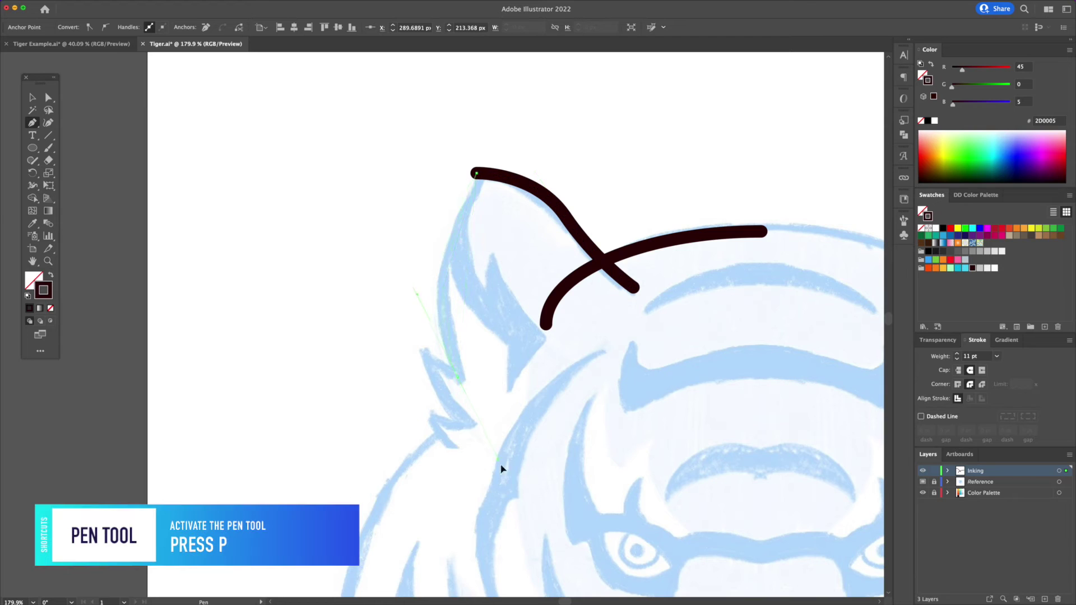
{"action": "left_click_drag", "start_coordinate": [529, 506], "coordinate": [525, 500]}
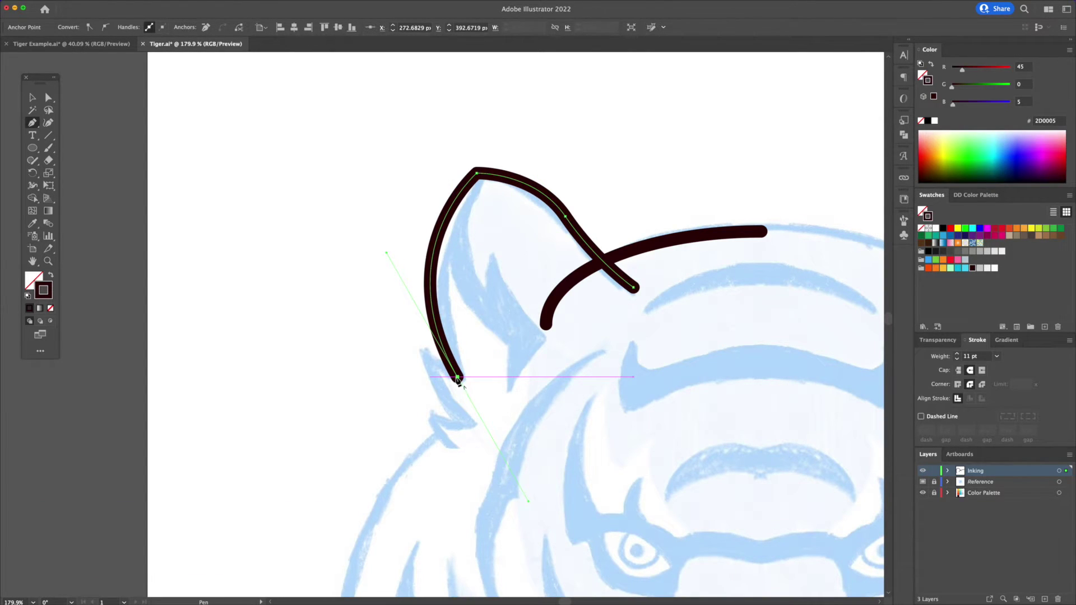
Continue the ear path with the zigzag fur tufts at the ear's outer base, and end the path.
{"action": "left_click_drag", "start_coordinate": [440, 372], "coordinate": [416, 359]}
{"action": "left_click_drag", "start_coordinate": [443, 416], "coordinate": [453, 471]}
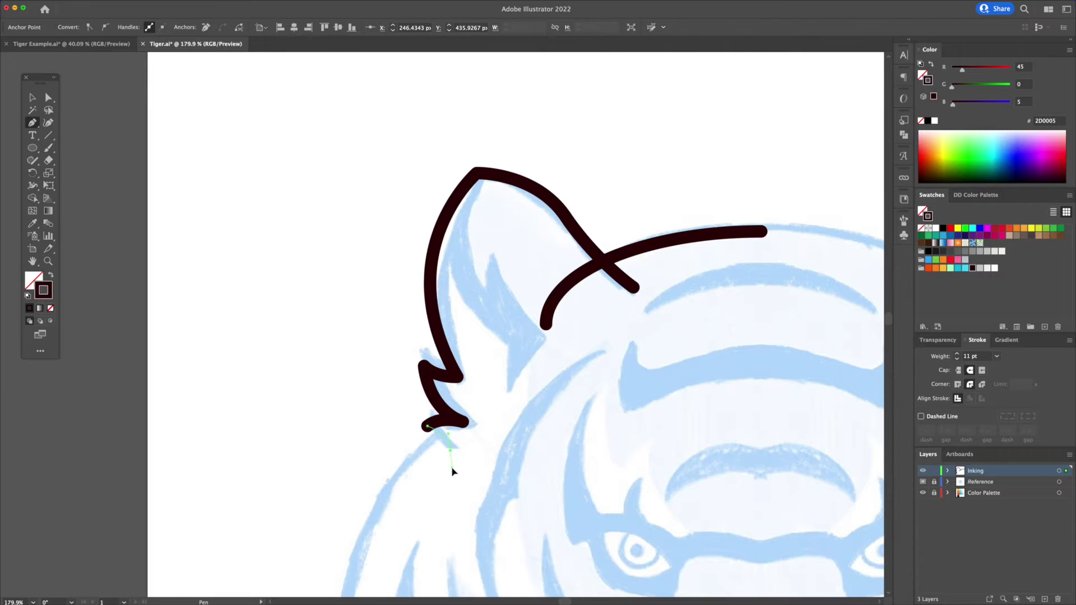
{"action": "key", "text": "v"}
{"action": "left_click", "coordinate": [523, 371]}
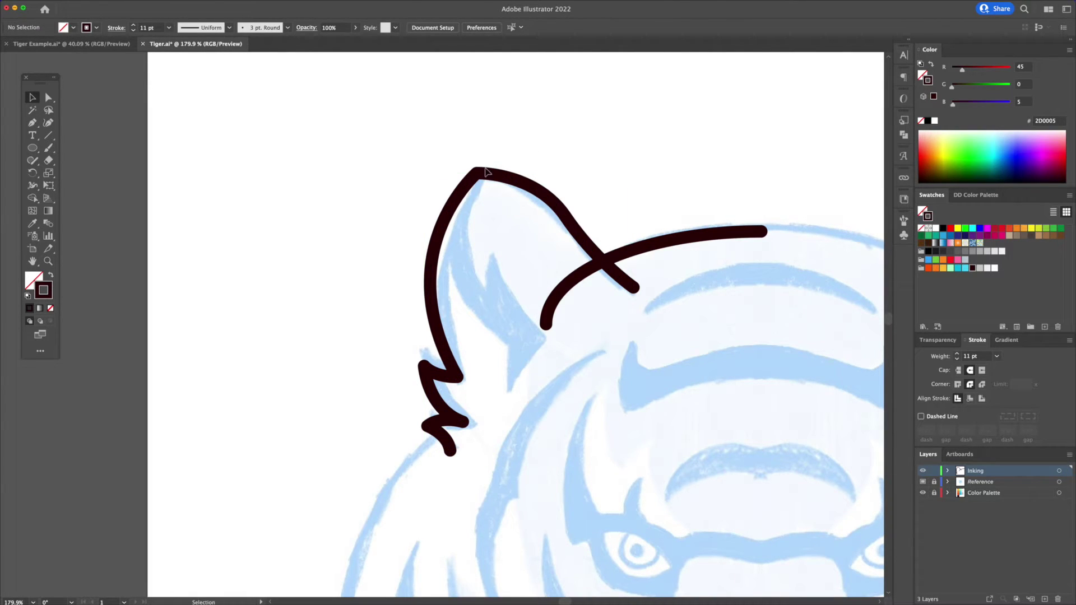
Round off the sharp corner at the tip of the left ear's outline.
{"action": "left_click", "coordinate": [487, 174]}
{"action": "key", "text": "a"}
{"action": "left_click_drag", "start_coordinate": [484, 186], "coordinate": [491, 228]}
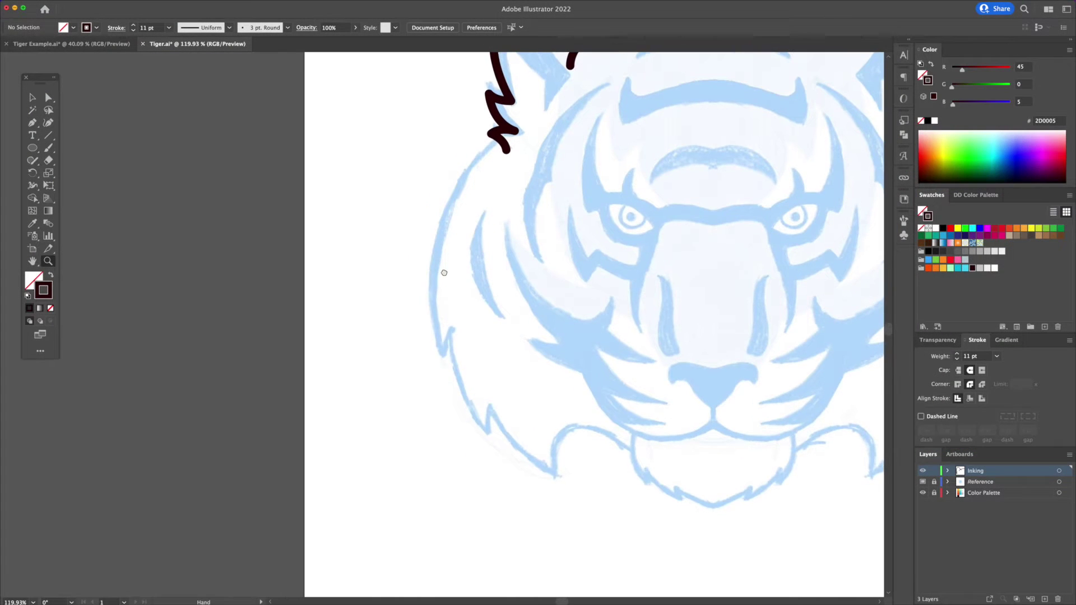
Block in the left cheek's jagged outline with straight Pen tool segments from the ear fur to the chin.
{"action": "scroll", "coordinate": [444, 272], "scroll_direction": "up", "scroll_amount": 1}
{"action": "key", "text": "p"}
{"action": "left_click", "coordinate": [501, 162]}
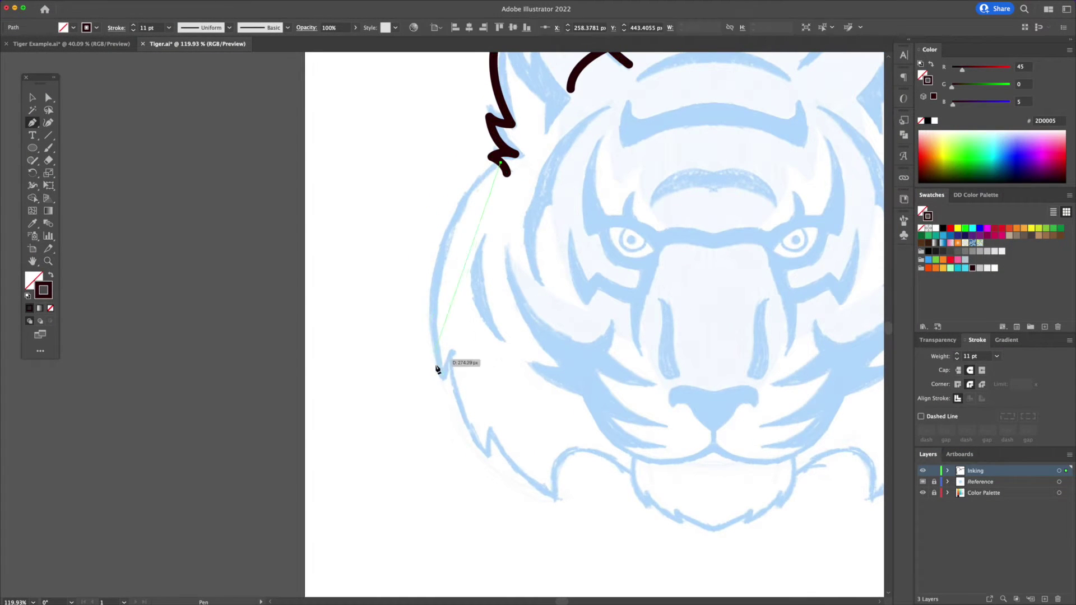
{"action": "left_click", "coordinate": [441, 375]}
{"action": "left_click", "coordinate": [454, 364]}
{"action": "left_click", "coordinate": [488, 459]}
{"action": "left_click", "coordinate": [489, 430]}
{"action": "left_click", "coordinate": [557, 502]}
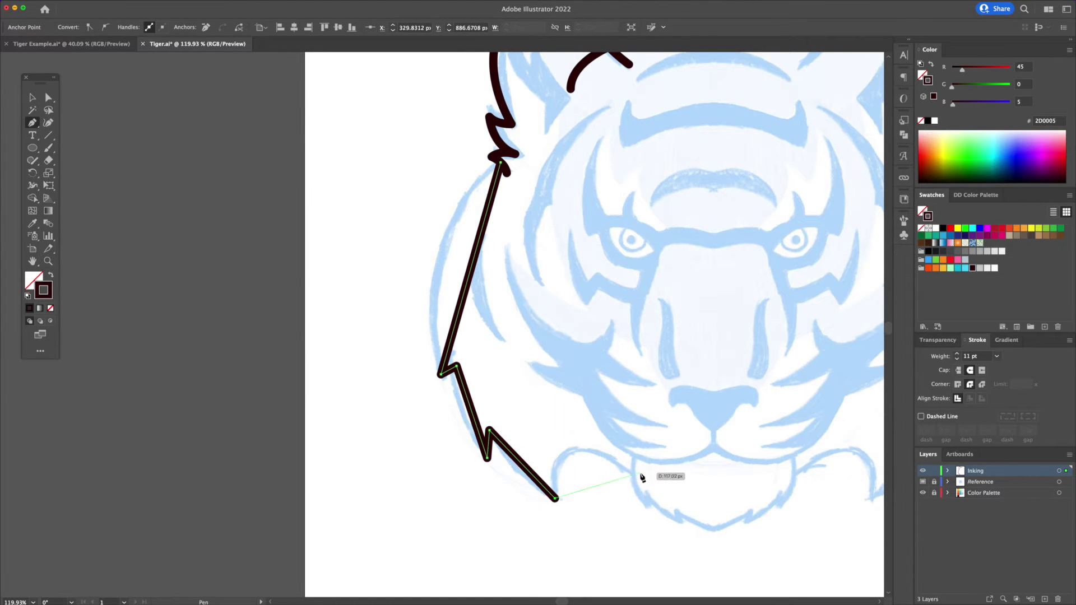
{"action": "left_click", "coordinate": [643, 473]}
{"action": "key", "text": "v"}
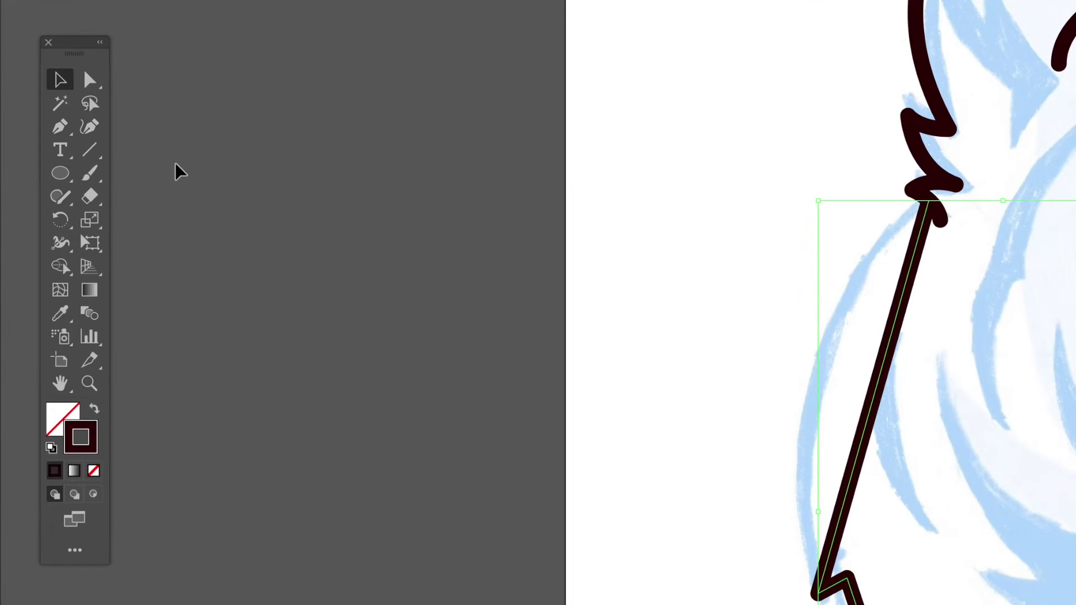
Bend the cheek outline's long straight segments with the Curvature tool to follow the sketch.
{"action": "left_click", "coordinate": [63, 127]}
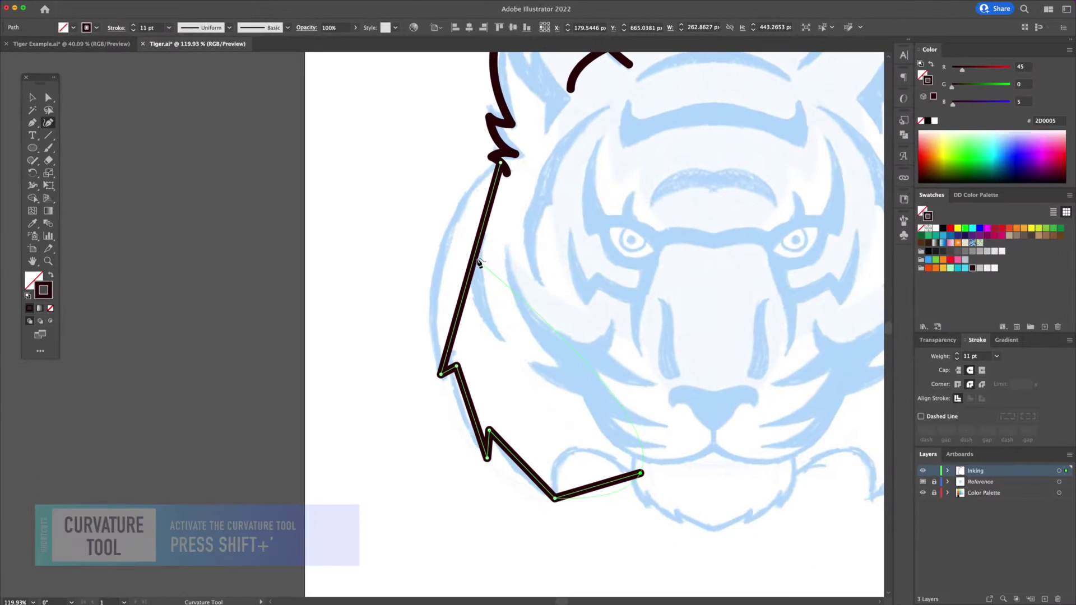
{"action": "left_click_drag", "start_coordinate": [881, 372], "coordinate": [859, 368]}
{"action": "left_click_drag", "start_coordinate": [463, 253], "coordinate": [443, 245]}
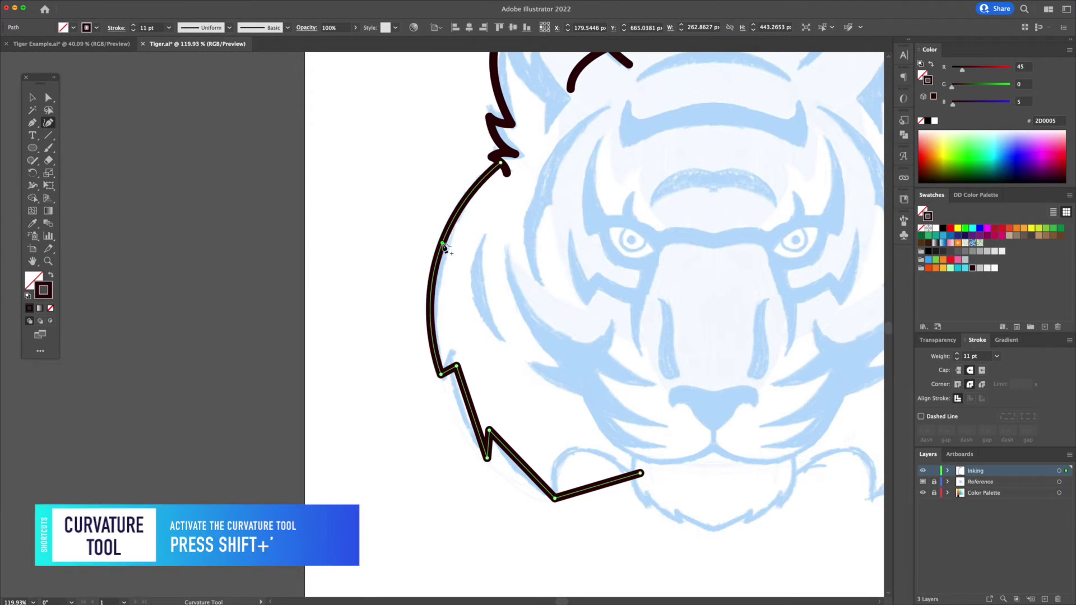
{"action": "left_click_drag", "start_coordinate": [469, 402], "coordinate": [460, 403]}
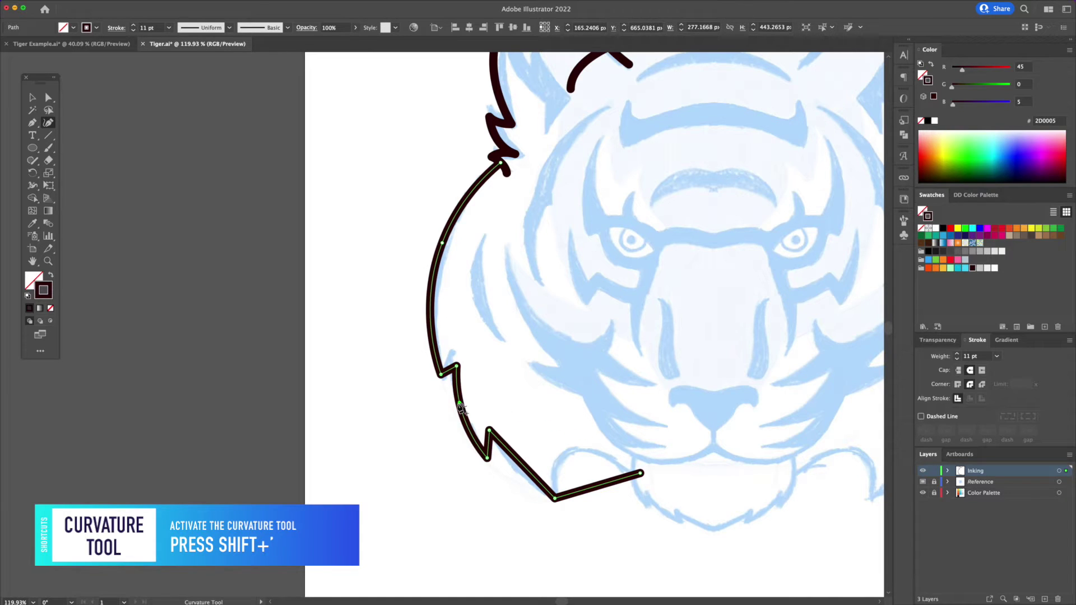
{"action": "left_click", "coordinate": [520, 470]}
{"action": "left_click_drag", "start_coordinate": [521, 471], "coordinate": [516, 473]}
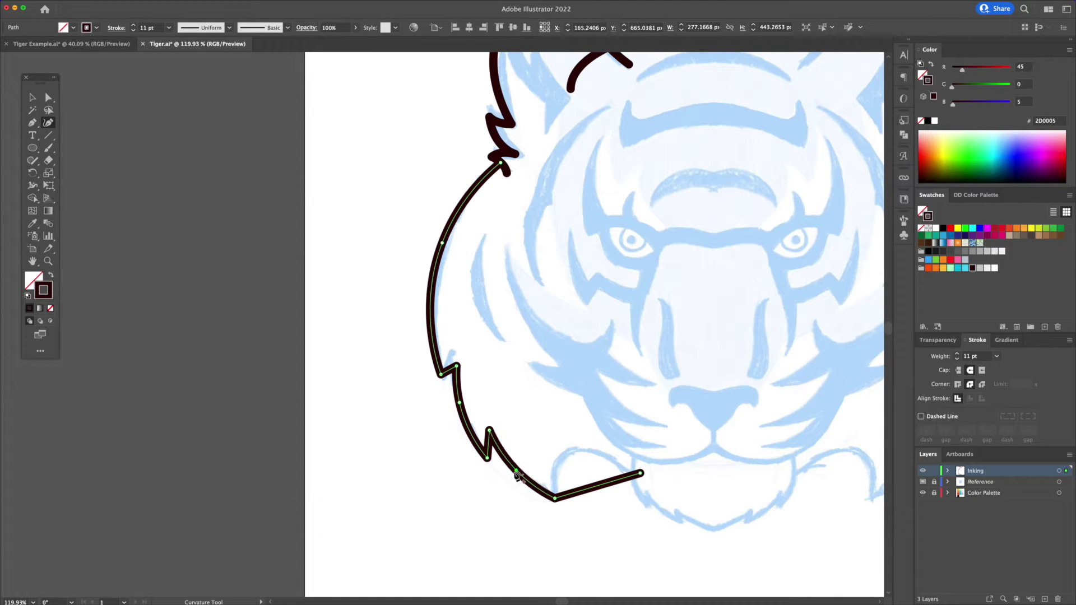
{"action": "left_click_drag", "start_coordinate": [595, 492], "coordinate": [583, 450]}
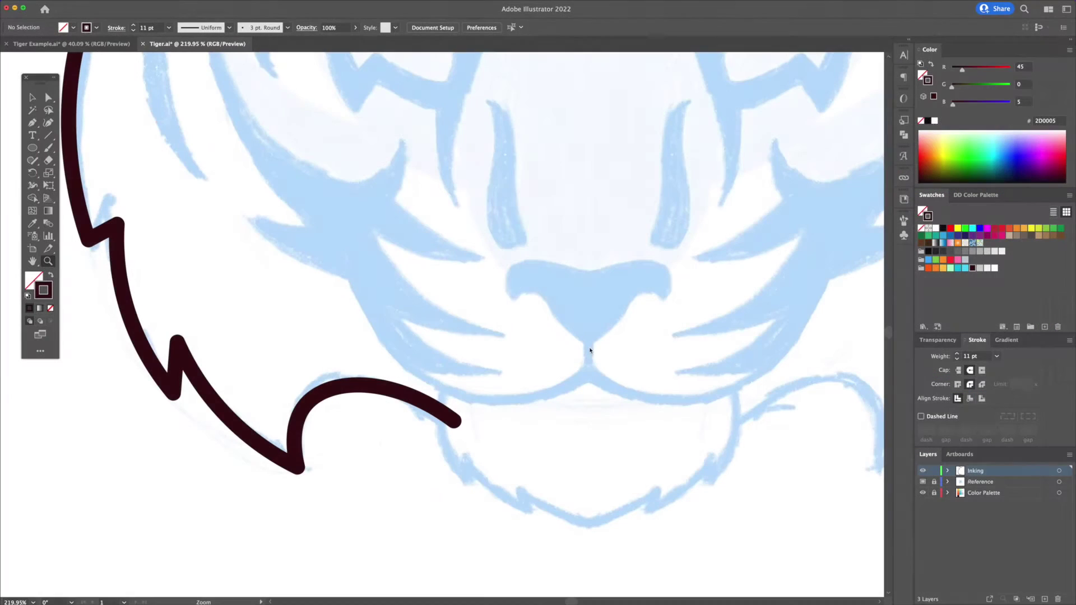
Draw the vertical line below the nose and continue it as the left mouth curve up into the cheek stripe.
{"action": "key", "text": "p"}
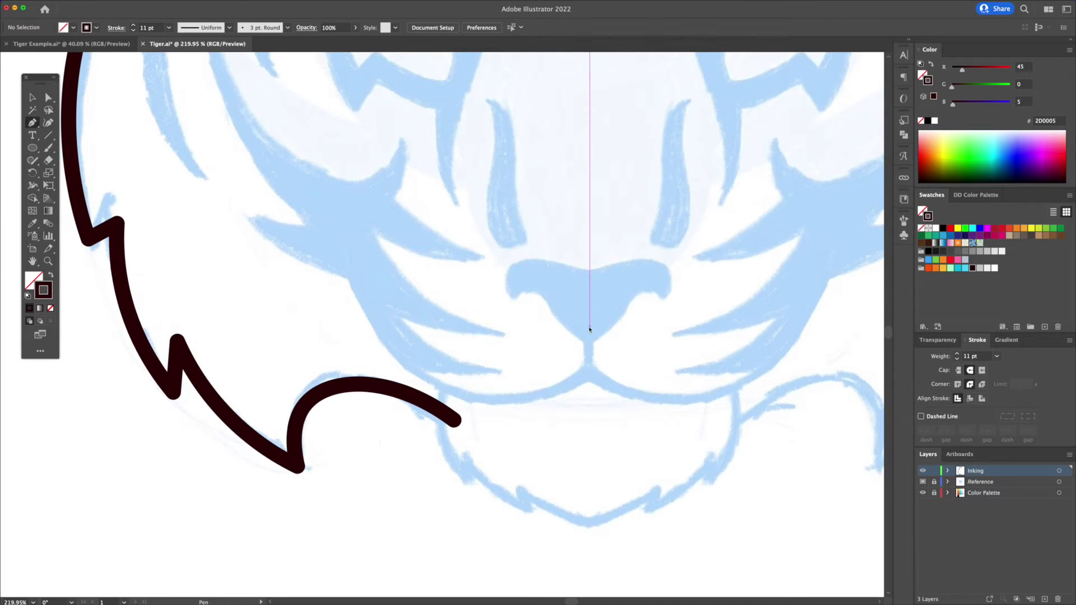
{"action": "left_click", "coordinate": [589, 326]}
{"action": "left_click", "coordinate": [589, 373]}
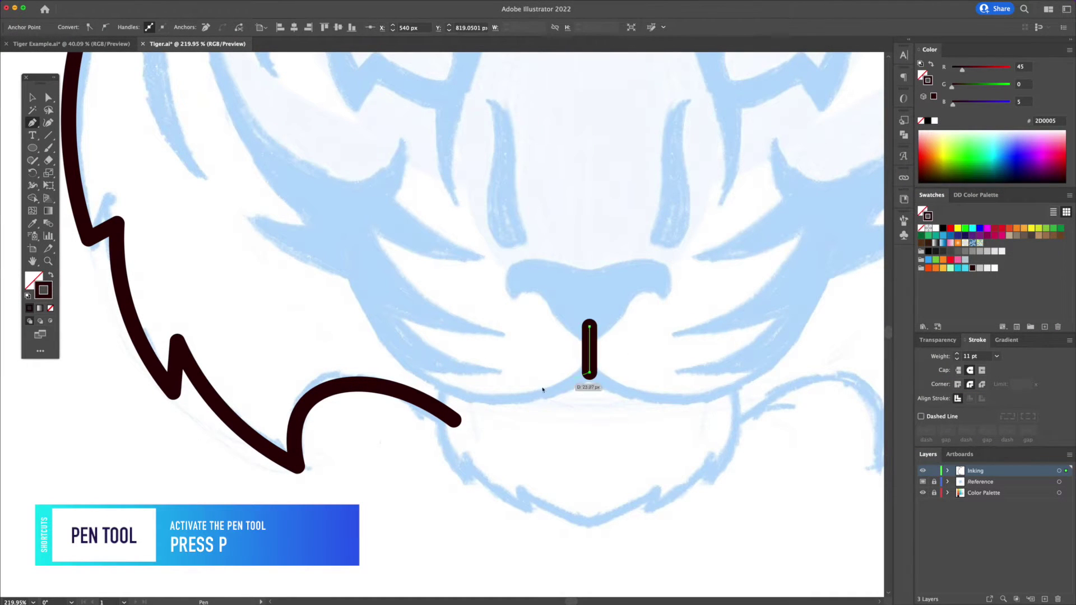
{"action": "left_click_drag", "start_coordinate": [396, 383], "coordinate": [393, 379]}
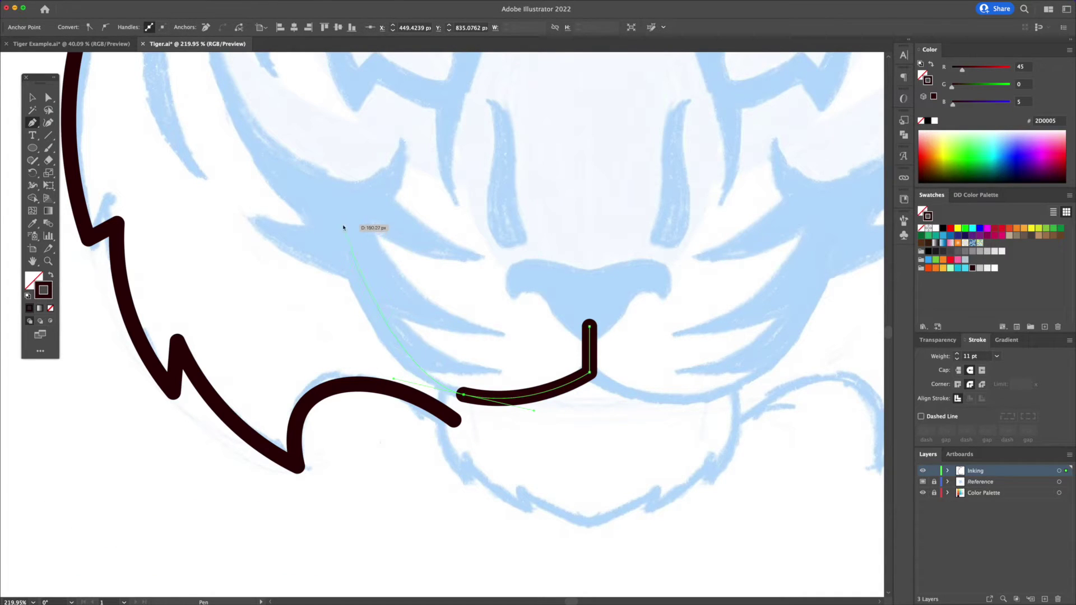
{"action": "left_click_drag", "start_coordinate": [331, 176], "coordinate": [331, 175]}
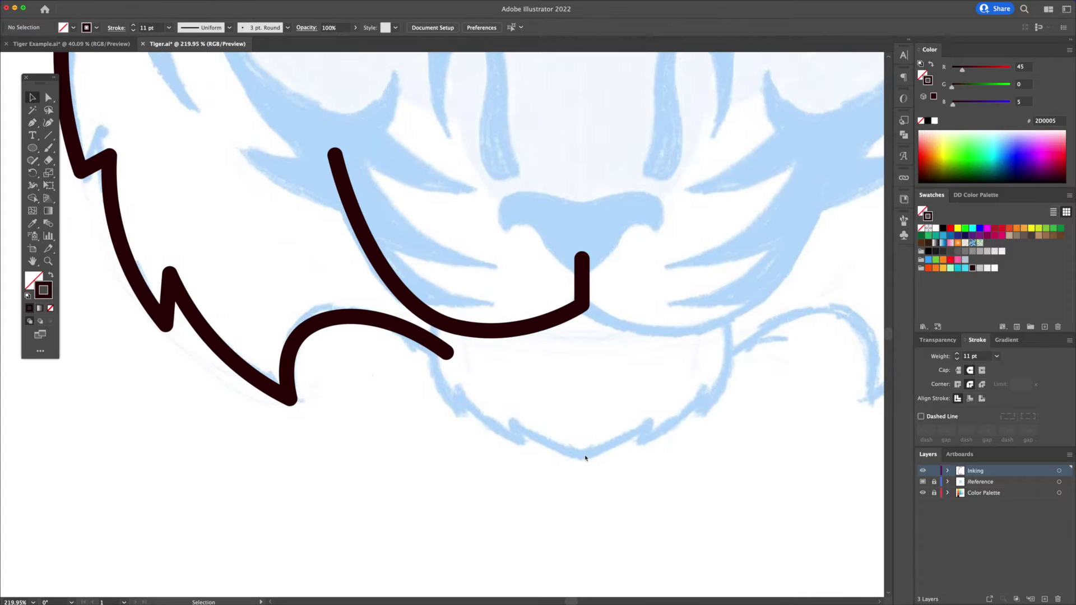
Trace the left half of the chin with the Pen tool, from the bottom centre through the fur tufts to the mouth line.
{"action": "key", "text": "p"}
{"action": "left_click", "coordinate": [582, 455]}
{"action": "left_click_drag", "start_coordinate": [511, 421], "coordinate": [476, 397]}
{"action": "left_click_drag", "start_coordinate": [512, 446], "coordinate": [511, 446]}
{"action": "left_click_drag", "start_coordinate": [456, 367], "coordinate": [458, 380]}
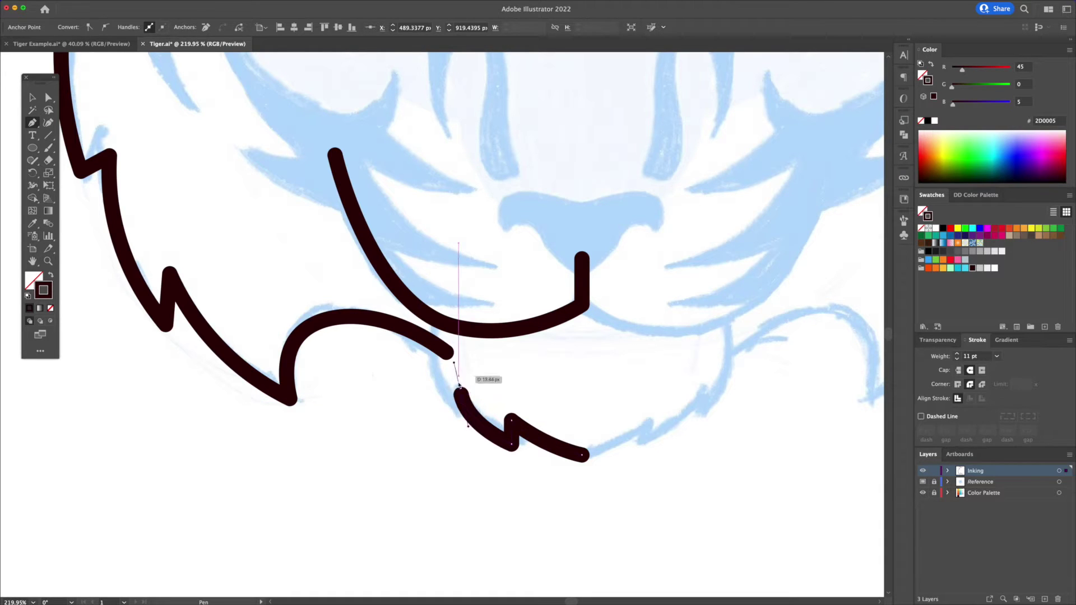
{"action": "left_click", "coordinate": [460, 394]}
{"action": "left_click_drag", "start_coordinate": [457, 422], "coordinate": [434, 320]}
{"action": "left_click_drag", "start_coordinate": [438, 248], "coordinate": [447, 236]}
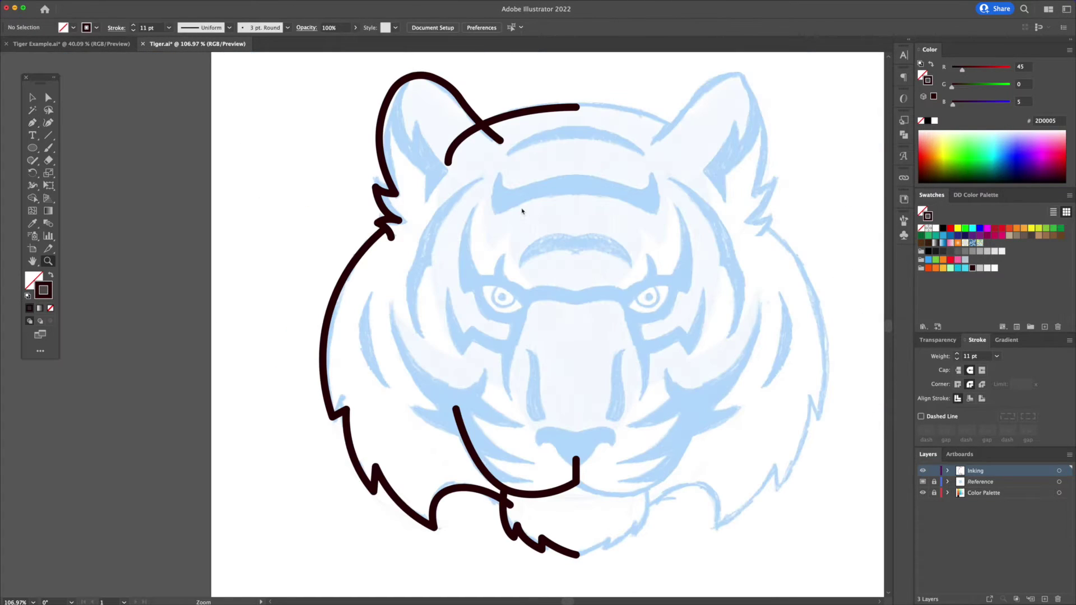
Remove the part of the head arc that runs inside the left ear using the Shape Builder tool.
{"action": "left_click_drag", "start_coordinate": [470, 103], "coordinate": [570, 235]}
{"action": "key", "text": "v"}
{"action": "left_click", "coordinate": [517, 267]}
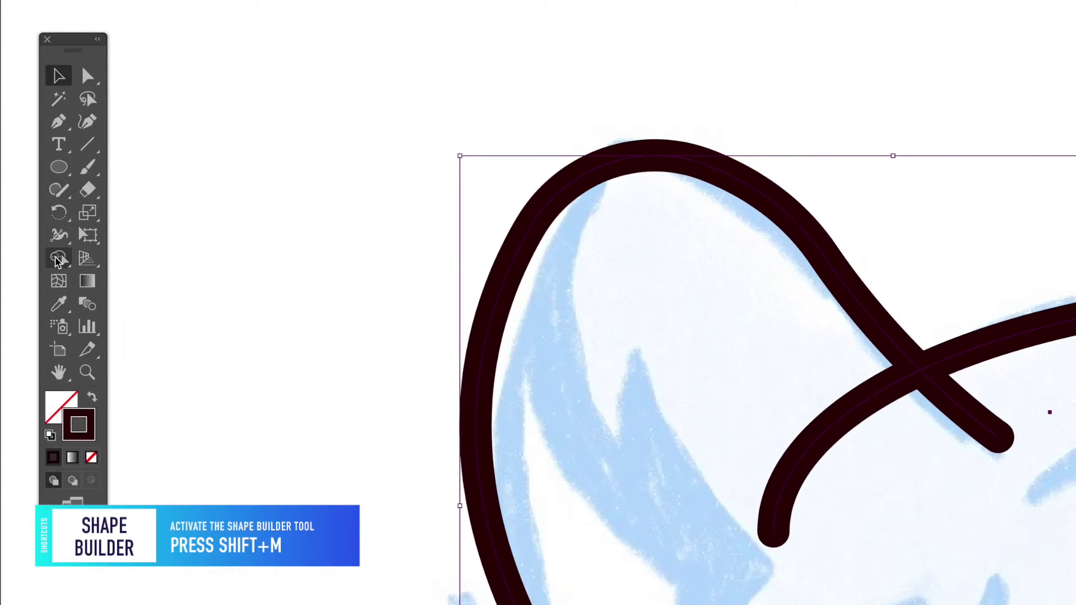
{"action": "left_click", "coordinate": [56, 261]}
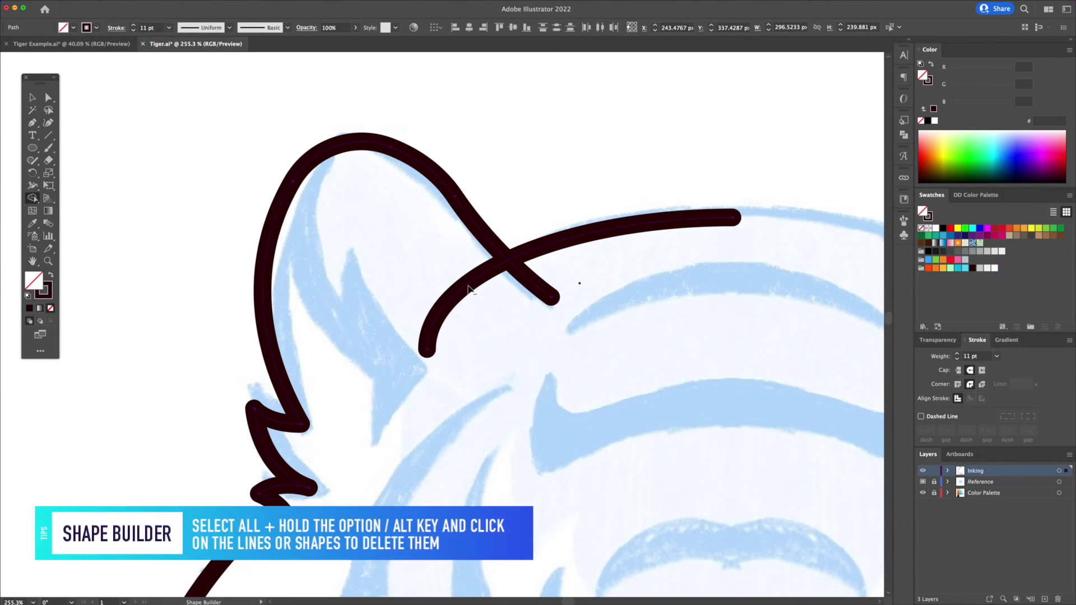
{"action": "left_click", "coordinate": [468, 287], "text": "alt"}
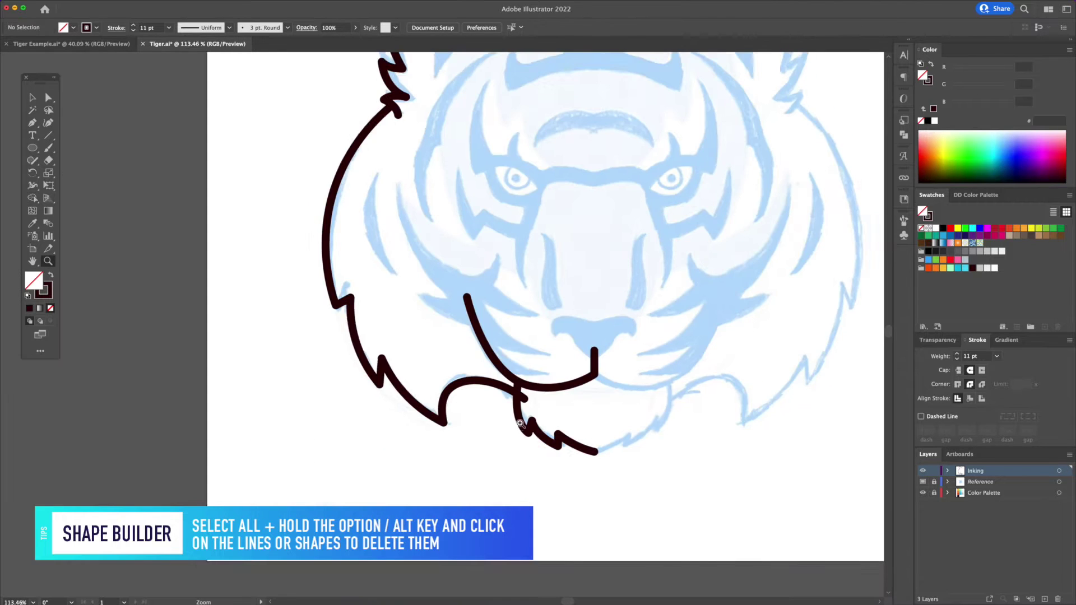
Select all the inked lines and activate the Shape Builder tool for trimming the line overlap beside the chin.
{"action": "scroll", "coordinate": [522, 408], "scroll_direction": "up", "scroll_amount": 5}
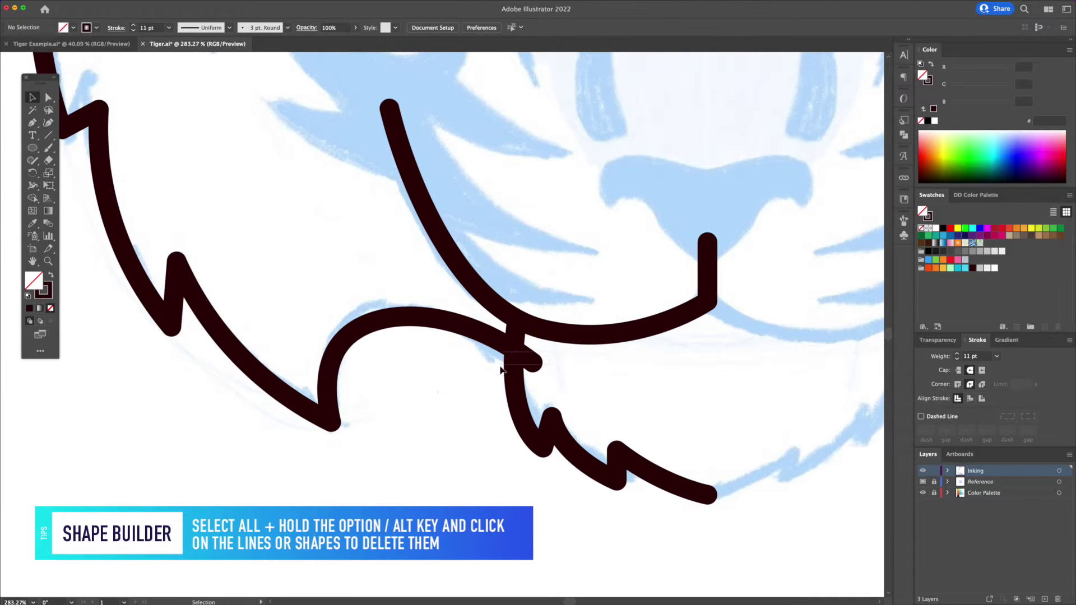
{"action": "key", "text": "super+a"}
{"action": "key", "text": "shift+m"}
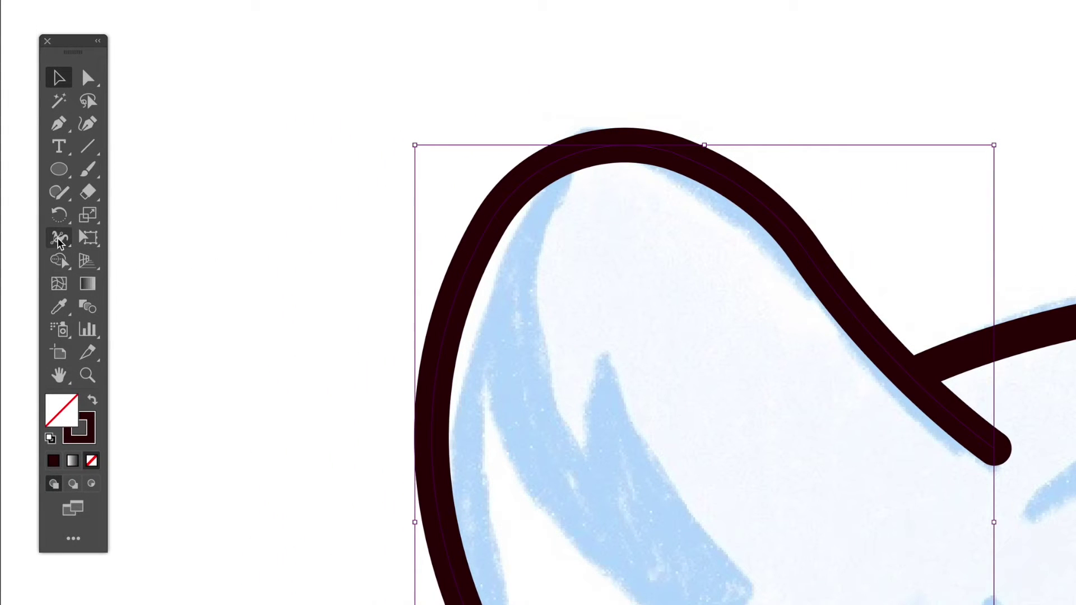
Taper the inner end of the left ear outline to a point with the Width tool.
{"action": "left_click", "coordinate": [58, 240]}
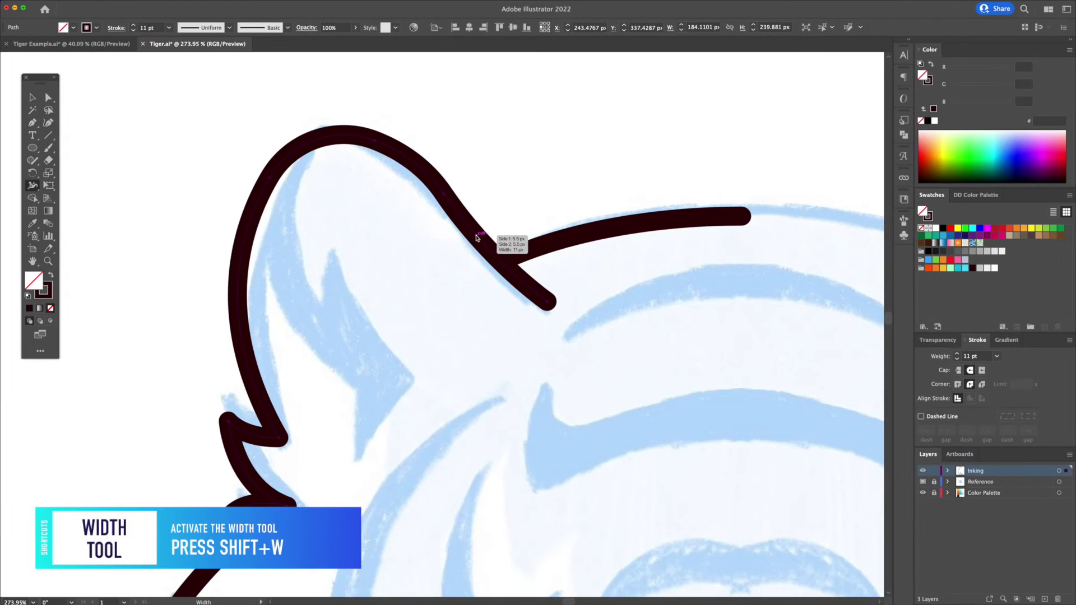
{"action": "left_click_drag", "start_coordinate": [550, 254], "coordinate": [544, 258]}
{"action": "left_click_drag", "start_coordinate": [468, 242], "coordinate": [467, 242]}
{"action": "left_click_drag", "start_coordinate": [542, 310], "coordinate": [548, 303]}
{"action": "left_click_drag", "start_coordinate": [481, 235], "coordinate": [503, 265]}
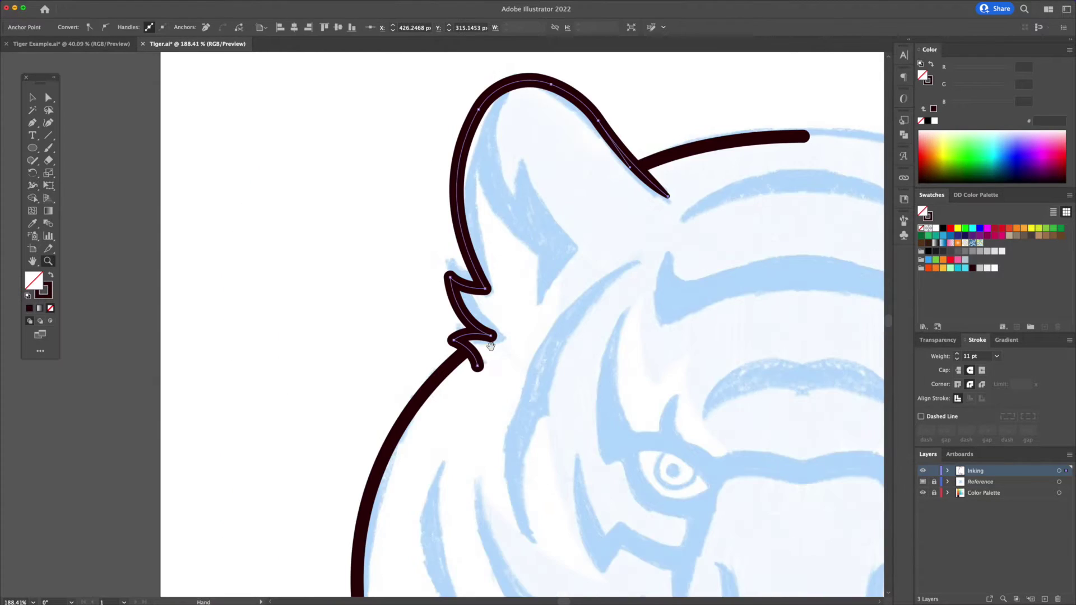
Taper the loose end of the fur tuft below the left ear and smooth the tuft's outer corner.
{"action": "left_click_drag", "start_coordinate": [449, 341], "coordinate": [603, 315]}
{"action": "key", "text": "shift+w"}
{"action": "mouse_move", "coordinate": [537, 344]}
{"action": "left_mouse_down"}
{"action": "mouse_move", "coordinate": [573, 359]}
{"action": "mouse_move", "coordinate": [552, 340]}
{"action": "left_mouse_up"}
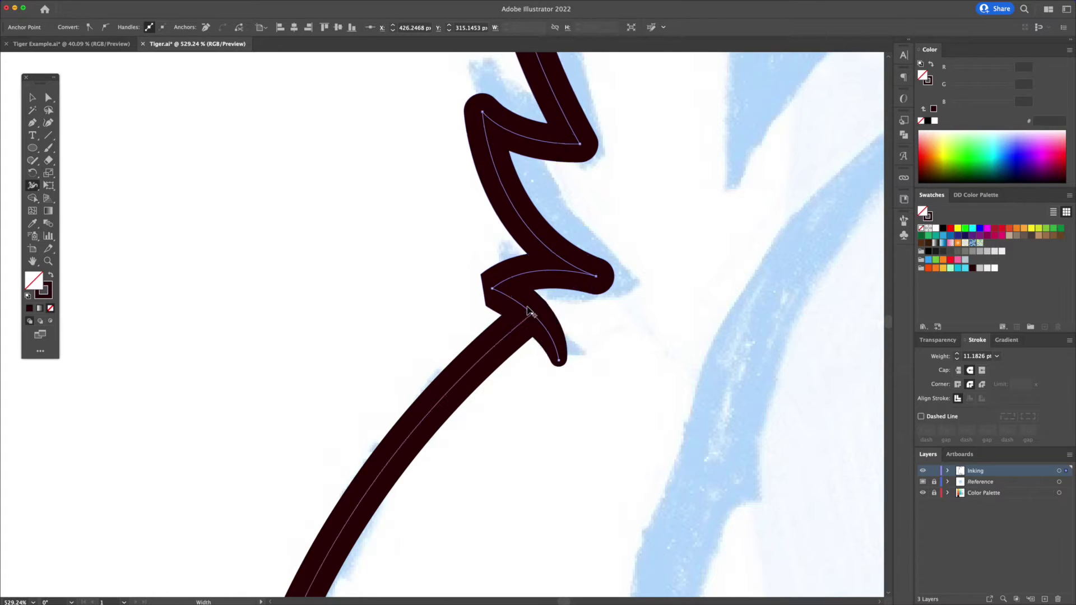
{"action": "key", "text": "a"}
{"action": "left_click", "coordinate": [493, 289]}
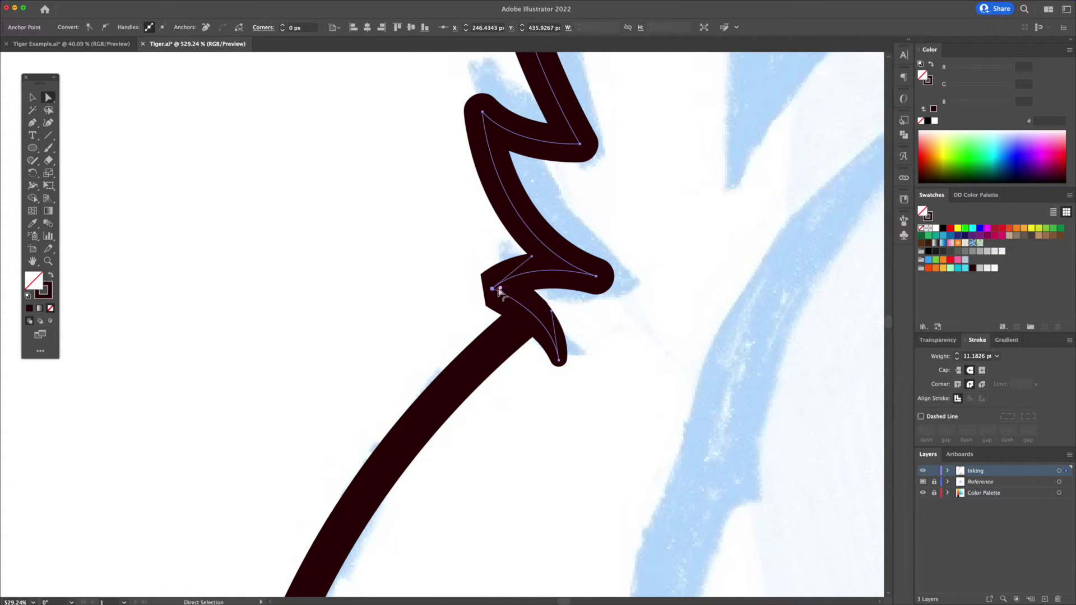
{"action": "left_click_drag", "start_coordinate": [500, 291], "coordinate": [503, 291]}
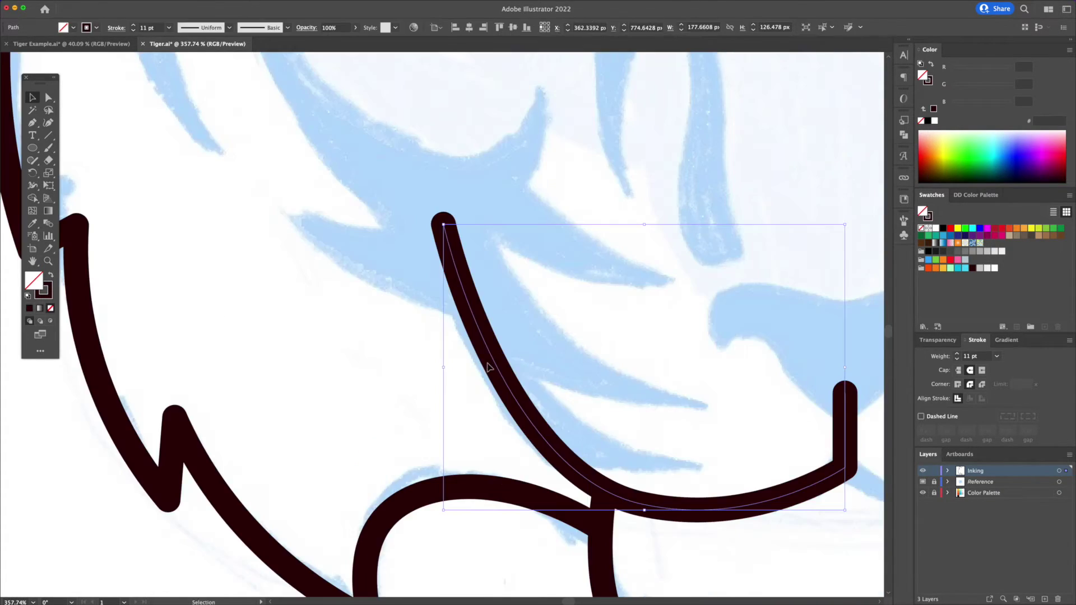
Taper the upper end of the left mouth curve to a point with the Width tool.
{"action": "left_click_drag", "start_coordinate": [494, 370], "coordinate": [486, 373]}
{"action": "left_click_drag", "start_coordinate": [431, 227], "coordinate": [442, 227]}
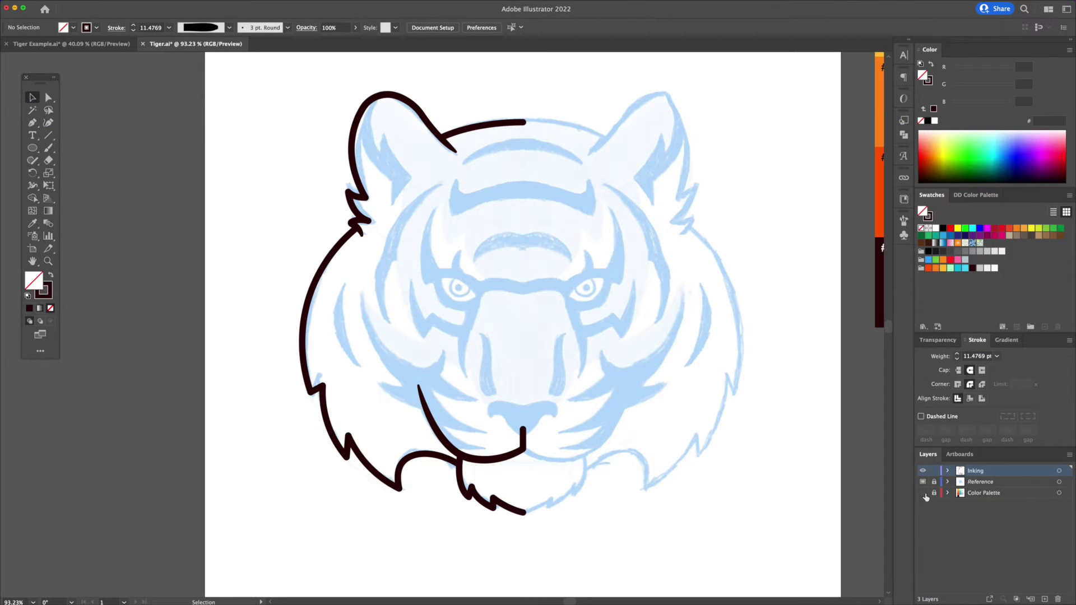
Hide the Reference layer so only the inked lines show, keeping the Color Palette layer visible.
{"action": "left_click", "coordinate": [923, 494]}
{"action": "left_click", "coordinate": [923, 494]}
{"action": "left_click", "coordinate": [923, 482]}
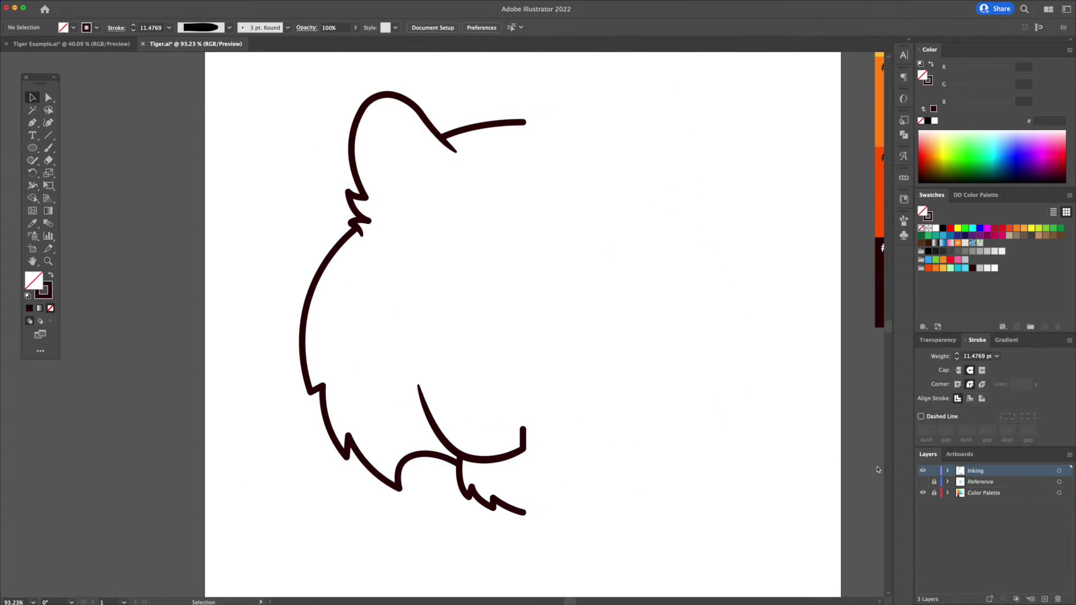
{"action": "key", "text": "z"}
{"action": "left_click_drag", "start_coordinate": [700, 392], "coordinate": [672, 384]}
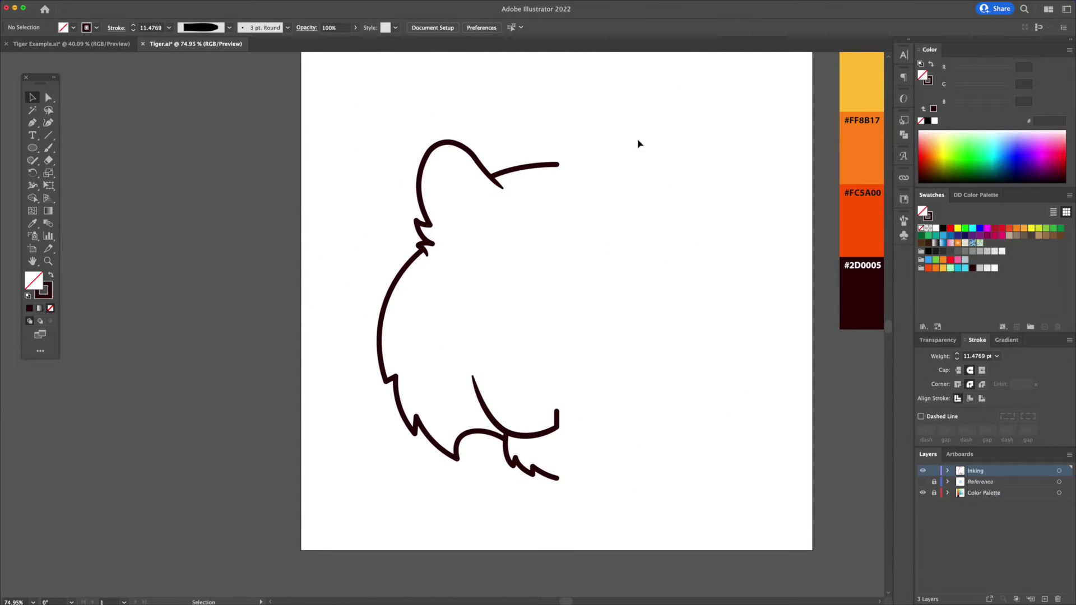
Mirror a copy of all inked lines across the vertical axis through the head arc's centre endpoint with the Reflect tool.
{"action": "left_click_drag", "start_coordinate": [364, 501], "coordinate": [626, 338]}
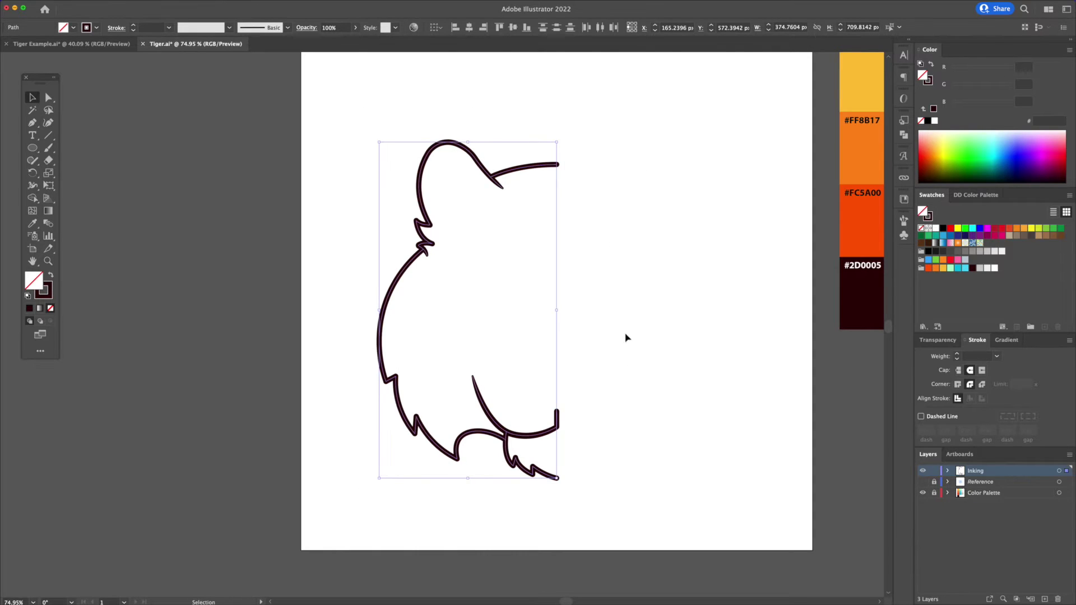
{"action": "left_click", "coordinate": [48, 174]}
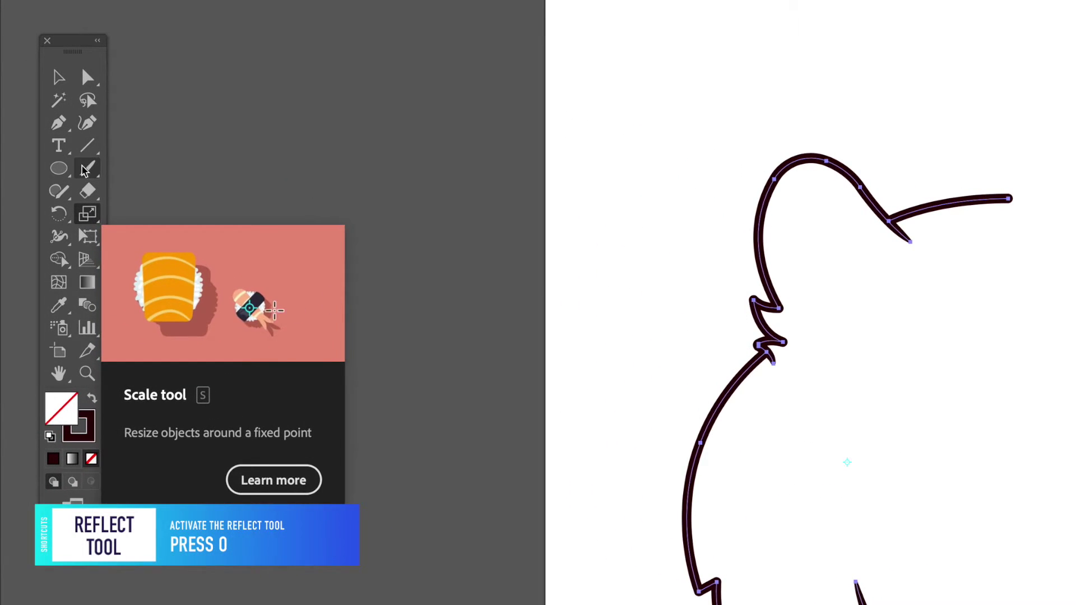
{"action": "left_click", "coordinate": [60, 213]}
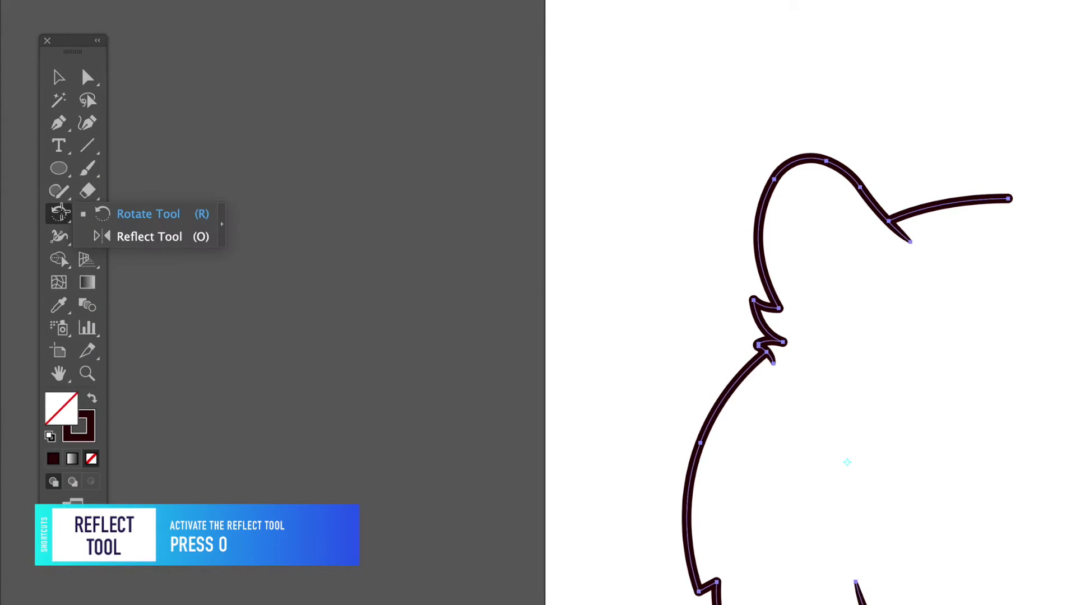
{"action": "left_click", "coordinate": [119, 236]}
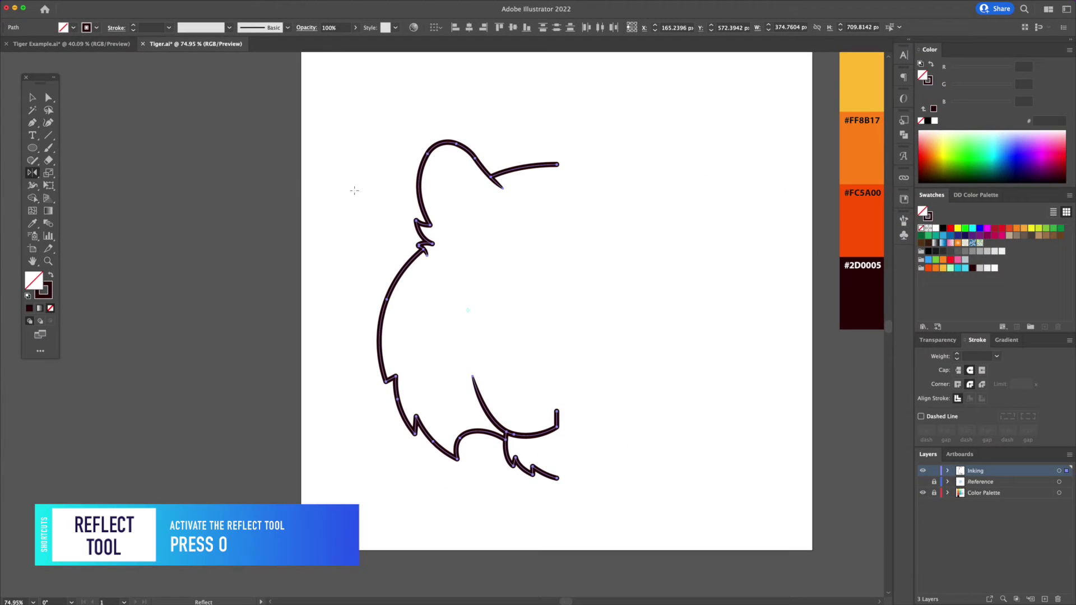
{"action": "left_click", "coordinate": [557, 164], "text": "alt"}
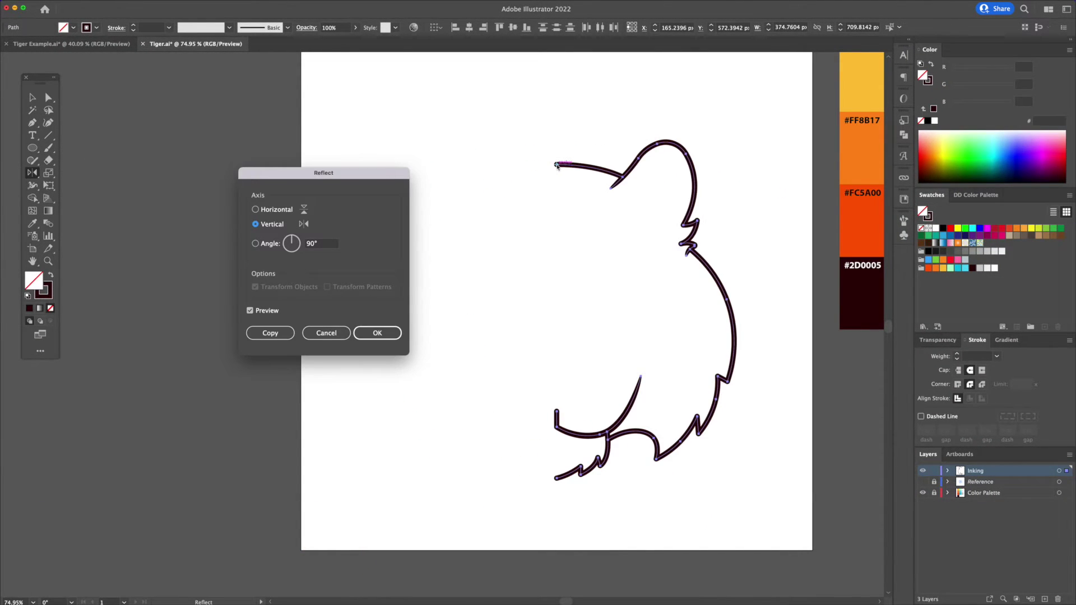
{"action": "left_click_drag", "start_coordinate": [313, 182], "coordinate": [458, 199]}
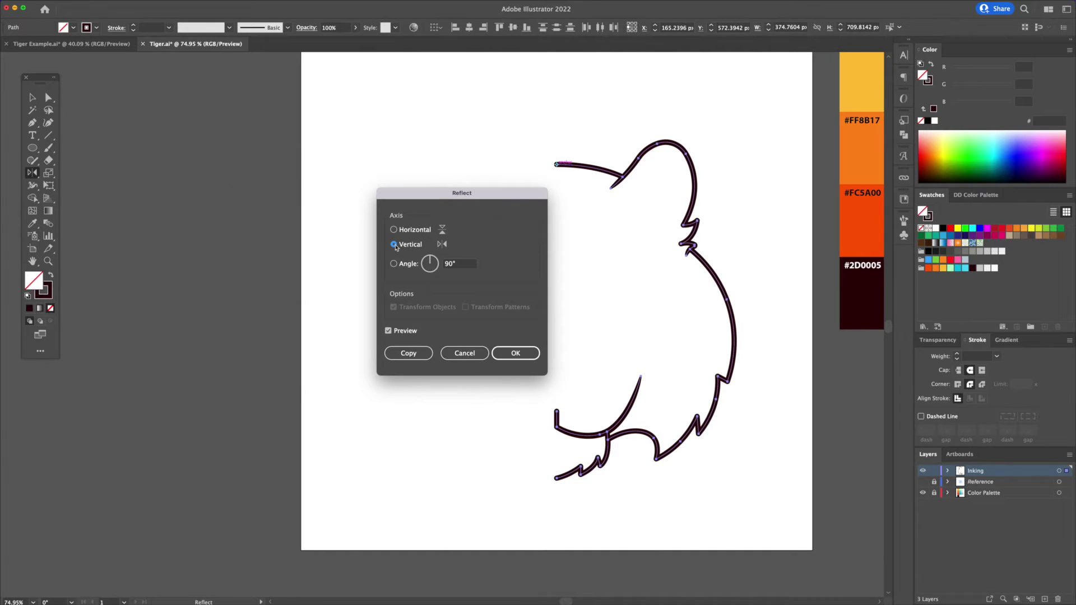
{"action": "left_click", "coordinate": [408, 353]}
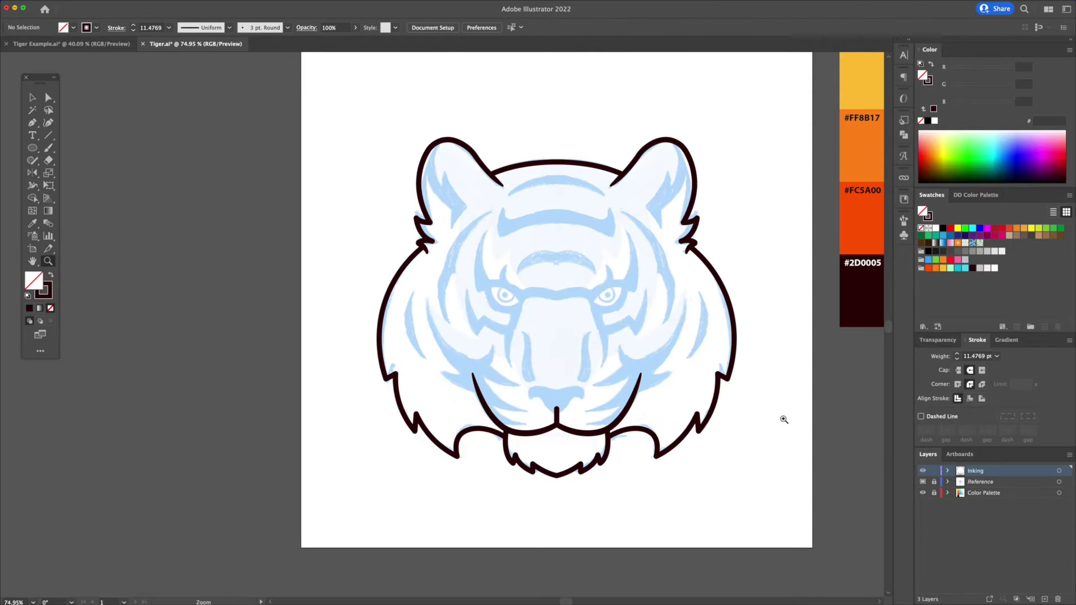
Trace the left half of the nose as a closed 3 pt path with the Pen tool, starting on the centre line.
{"action": "left_click", "coordinate": [552, 410]}
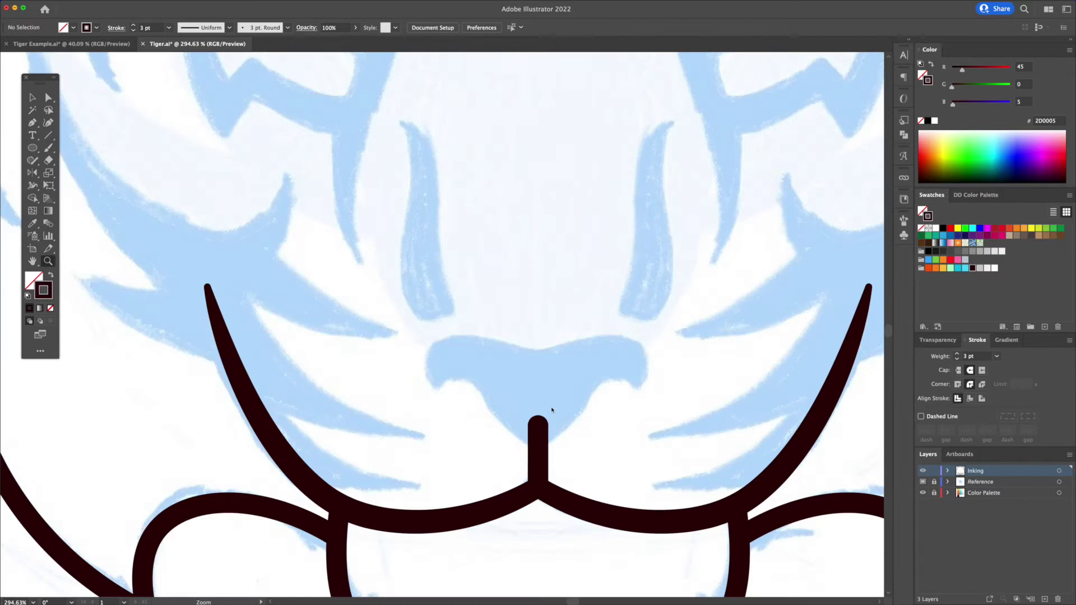
{"action": "left_click", "coordinate": [538, 446]}
{"action": "left_click", "coordinate": [538, 350]}
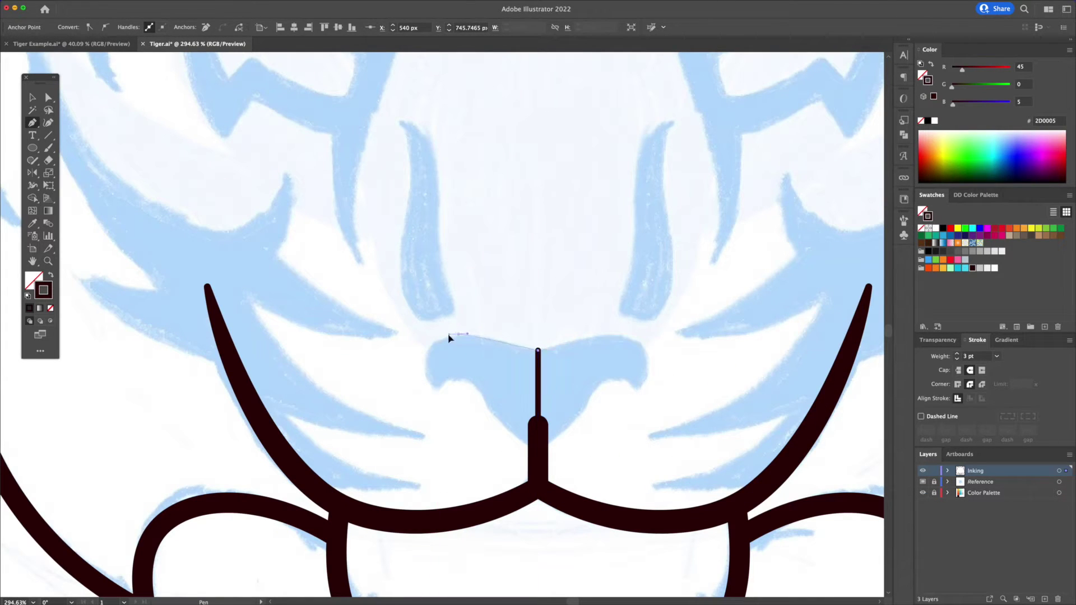
{"action": "left_click_drag", "start_coordinate": [448, 335], "coordinate": [404, 337]}
{"action": "left_click", "coordinate": [437, 394]}
{"action": "left_click_drag", "start_coordinate": [472, 383], "coordinate": [547, 394]}
{"action": "left_click", "coordinate": [488, 411]}
{"action": "left_click", "coordinate": [538, 455]}
Round the inner corner below the nostril on the left nose half.
{"action": "key", "text": "a"}
{"action": "left_click", "coordinate": [484, 418]}
{"action": "left_click", "coordinate": [483, 405]}
{"action": "left_click", "coordinate": [491, 415]}
Reflect a copy of the left nose half across the vertical centre line to form the right half.
{"action": "scroll", "coordinate": [527, 405], "scroll_direction": "down", "scroll_amount": 4}
{"action": "key", "text": "v"}
{"action": "left_click", "coordinate": [498, 383]}
{"action": "key", "text": "o"}
{"action": "left_click", "coordinate": [498, 392], "text": "alt"}
{"action": "left_click", "coordinate": [419, 354]}
Select both nose halves and merge them into one shape with the Pathfinder's Unite mode.
{"action": "key", "text": "v"}
{"action": "left_click_drag", "start_coordinate": [528, 315], "coordinate": [486, 365]}
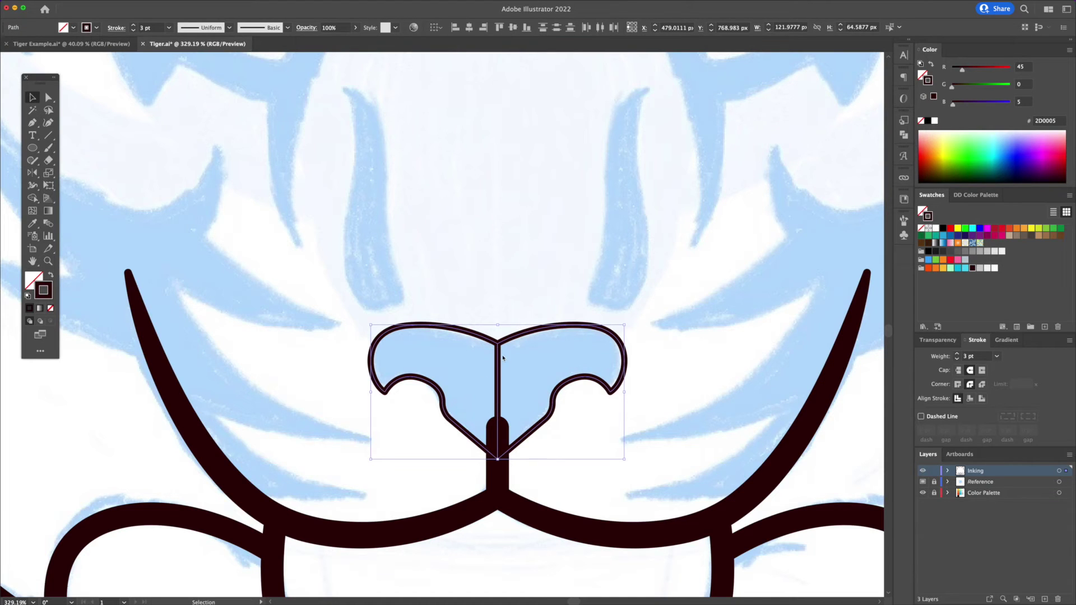
{"action": "scroll", "coordinate": [558, 353], "scroll_direction": "right", "scroll_amount": 1}
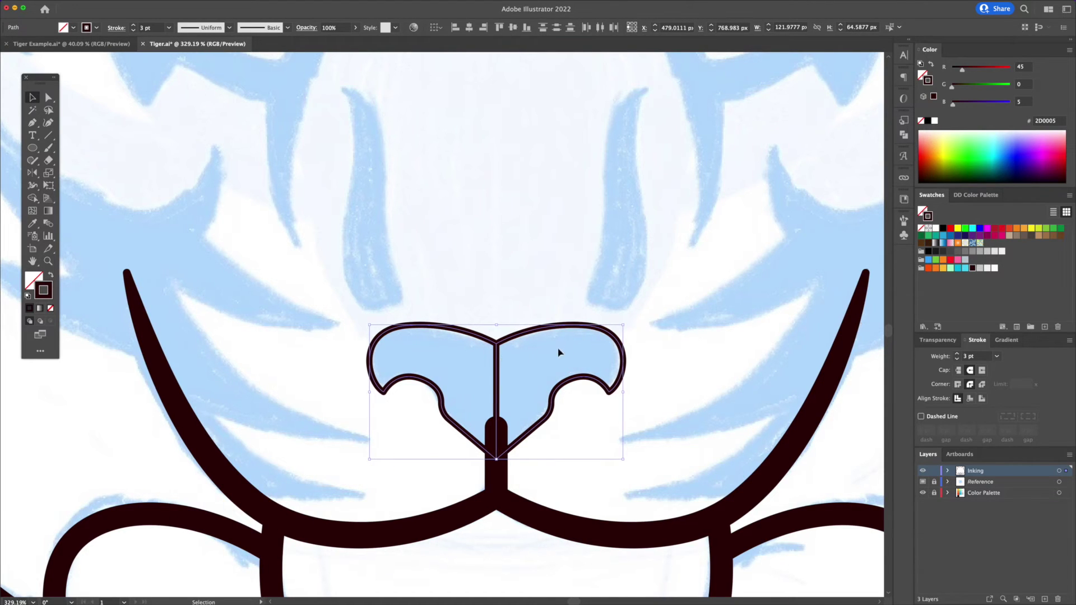
{"action": "left_click", "coordinate": [904, 136]}
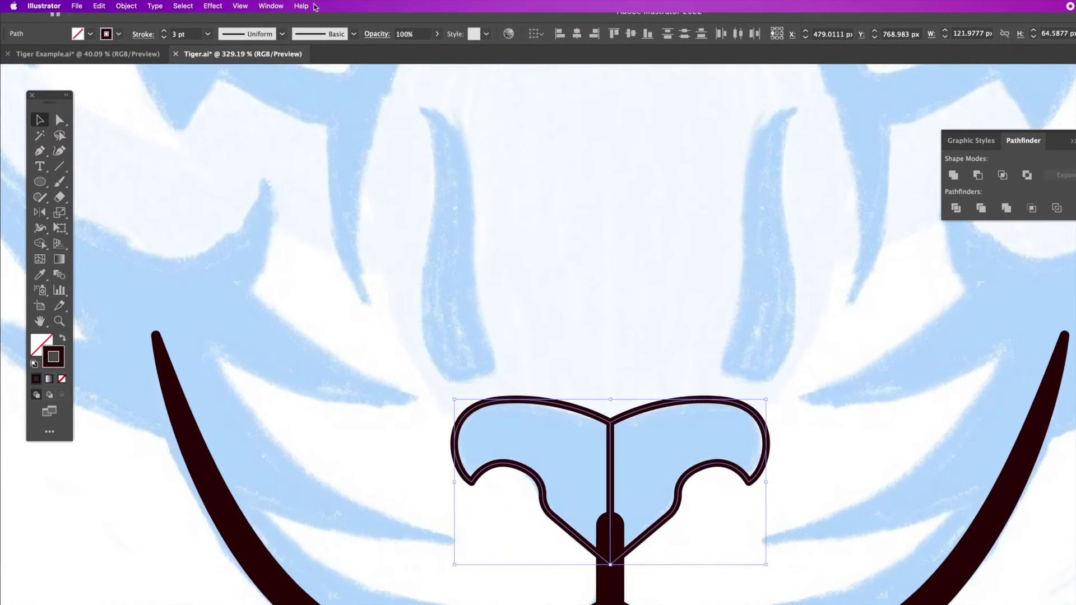
{"action": "left_click", "coordinate": [220, 5]}
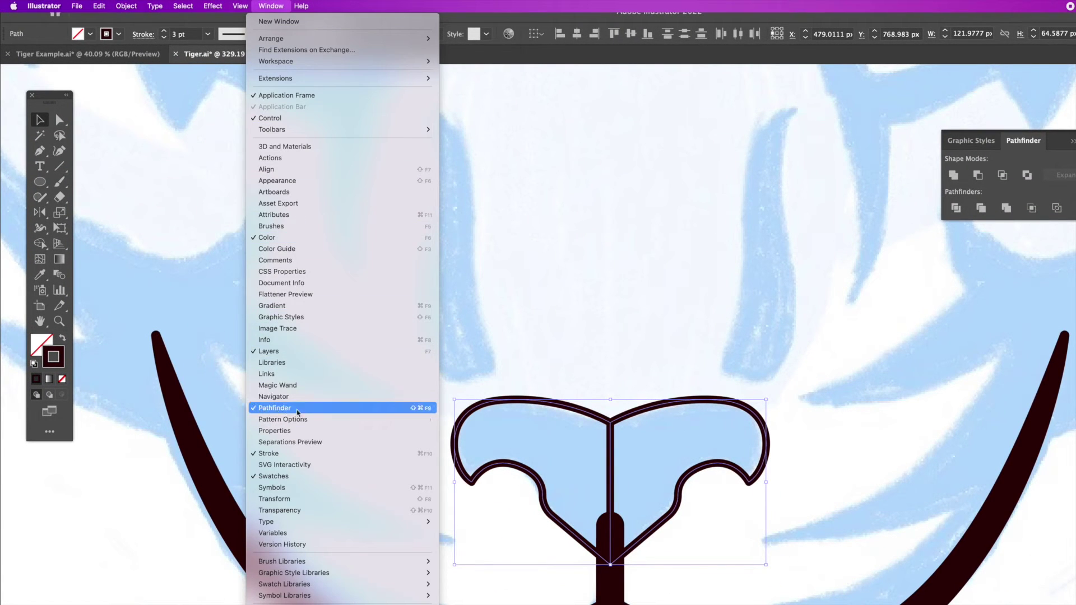
{"action": "left_click", "coordinate": [549, 398]}
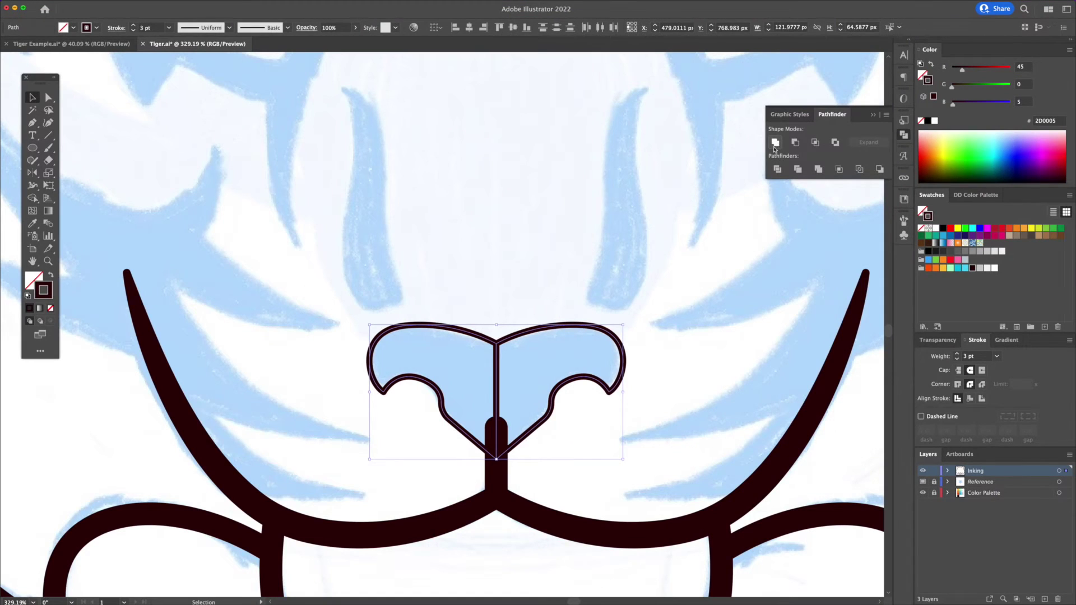
{"action": "left_click", "coordinate": [774, 144]}
{"action": "left_click", "coordinate": [873, 115]}
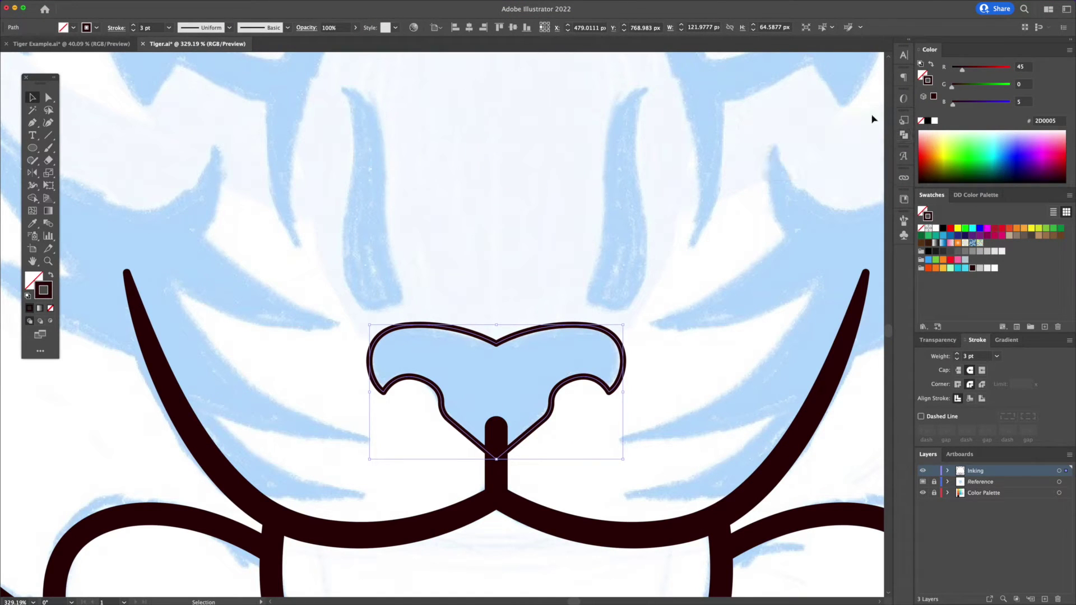
Round the centre corner on the nose's top edge with a radius of about 28 px.
{"action": "left_click", "coordinate": [643, 304]}
{"action": "key", "text": "a"}
{"action": "left_click", "coordinate": [493, 342]}
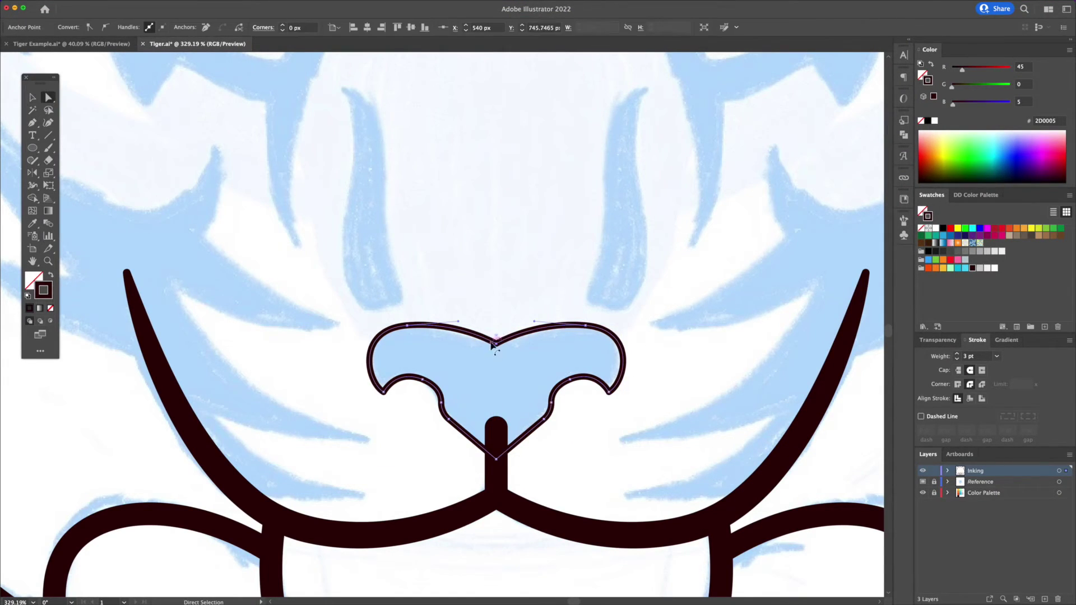
{"action": "left_click_drag", "start_coordinate": [496, 338], "coordinate": [500, 284]}
{"action": "key", "text": "v"}
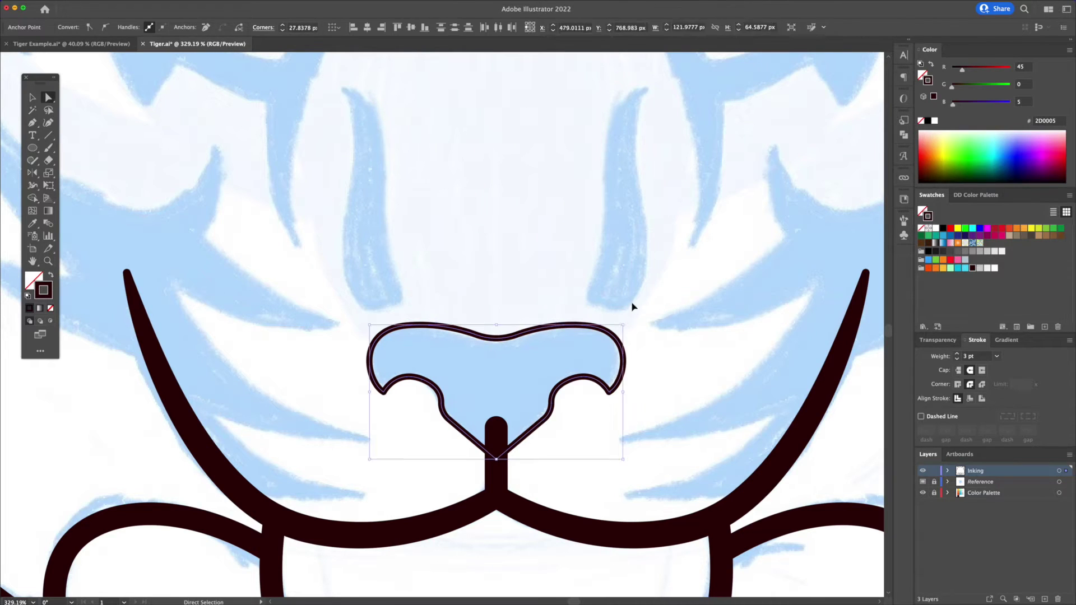
{"action": "left_click", "coordinate": [632, 305]}
Reduce the nose's height to about 61 px and swap its stroke and fill for a solid dark nose.
{"action": "left_click", "coordinate": [623, 364]}
{"action": "left_click_drag", "start_coordinate": [625, 392], "coordinate": [625, 395]}
{"action": "left_click", "coordinate": [687, 368]}
{"action": "key", "text": "z"}
{"action": "key", "text": "v"}
{"action": "key", "text": "super+z"}
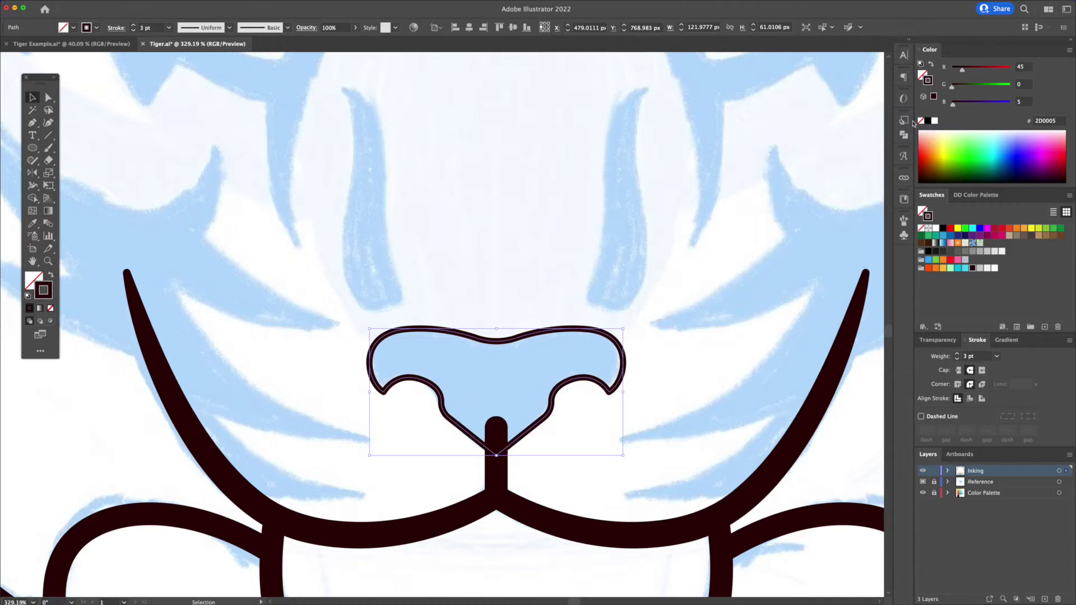
{"action": "left_click", "coordinate": [932, 66]}
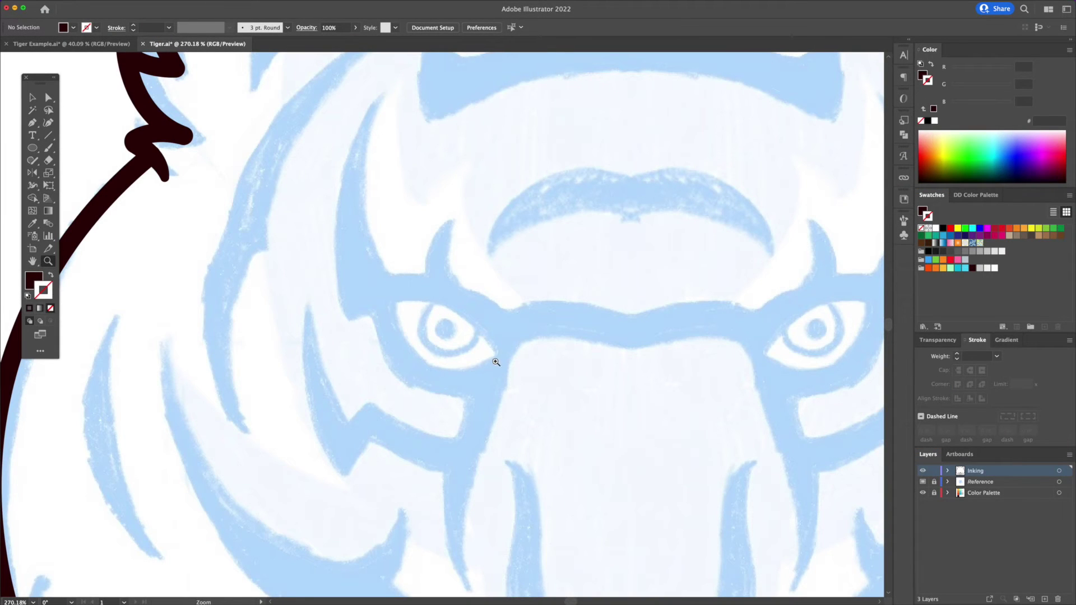
Draw two overlapping unfilled ellipses over the left eye so that their intersection matches the sketched eye shape.
{"action": "left_click", "coordinate": [463, 340]}
{"action": "left_click_drag", "start_coordinate": [463, 340], "coordinate": [508, 342]}
{"action": "key", "text": "shift+x"}
{"action": "left_click_drag", "start_coordinate": [494, 296], "coordinate": [554, 395]}
{"action": "key", "text": "v"}
{"action": "left_click_drag", "start_coordinate": [557, 288], "coordinate": [559, 282]}
{"action": "left_click_drag", "start_coordinate": [560, 371], "coordinate": [585, 373]}
{"action": "left_click_drag", "start_coordinate": [571, 329], "coordinate": [550, 341]}
{"action": "left_click", "coordinate": [619, 405]}
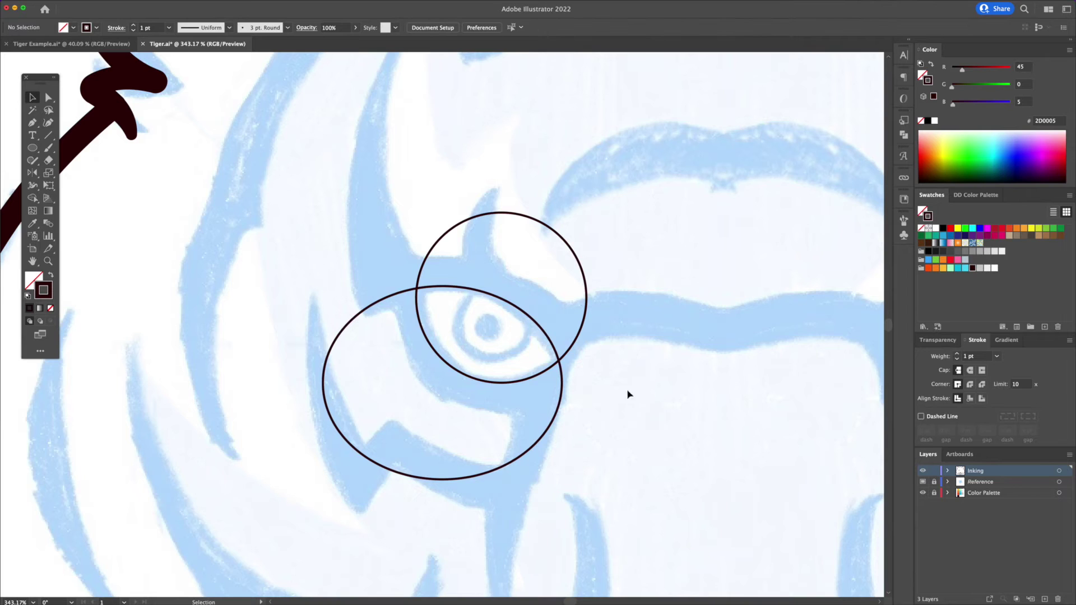
Remove the outer parts of the two ellipses with the Shape Builder tool, keeping the almond-shaped intersection.
{"action": "left_click_drag", "start_coordinate": [597, 287], "coordinate": [454, 401]}
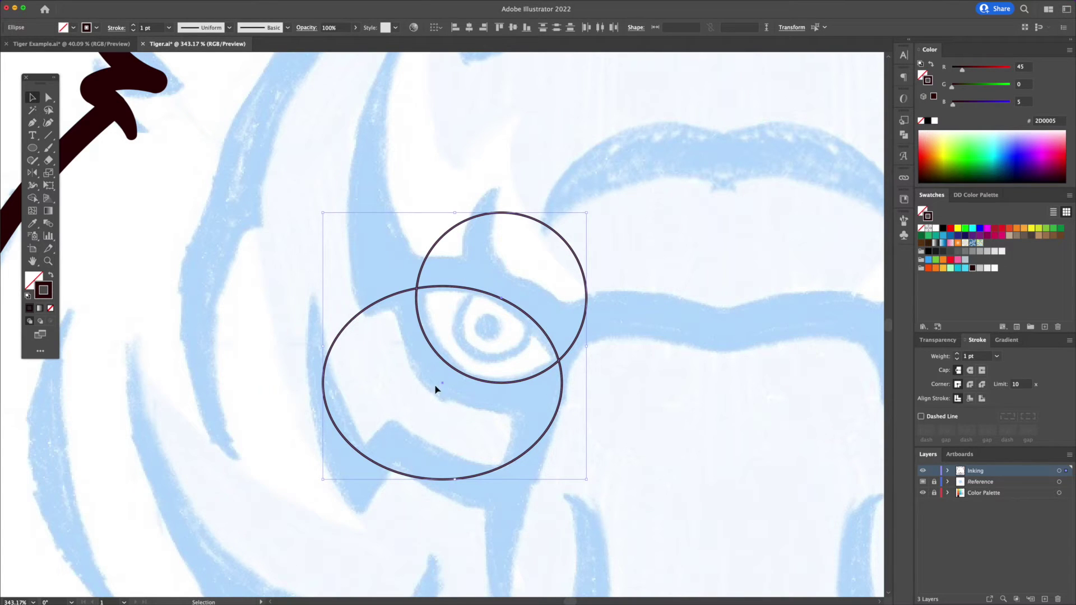
{"action": "left_click", "coordinate": [35, 199]}
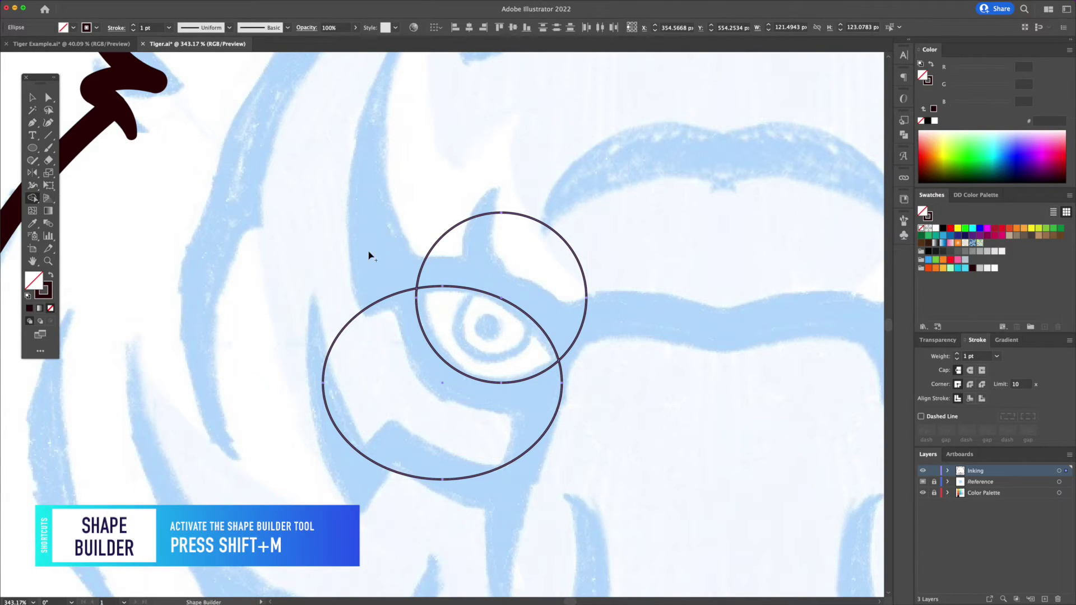
{"action": "left_click", "coordinate": [471, 264], "text": "alt"}
{"action": "left_click", "coordinate": [407, 355], "text": "alt"}
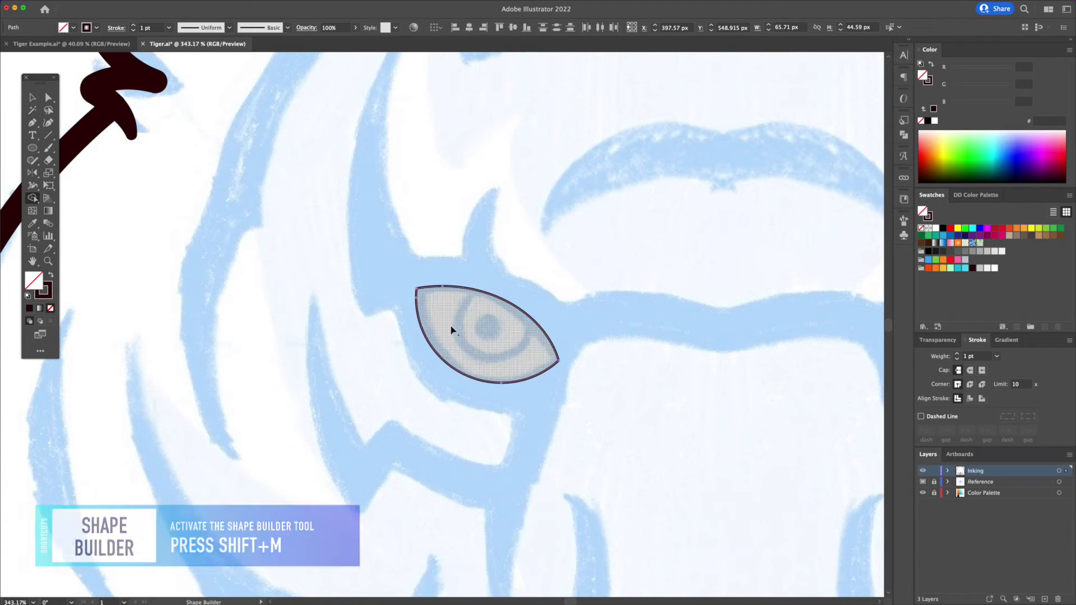
Give the left eye outline a 4 pt stroke with round caps and round corner joins.
{"action": "key", "text": "v"}
{"action": "left_click", "coordinate": [523, 296]}
{"action": "left_click_drag", "start_coordinate": [513, 307], "coordinate": [570, 310]}
{"action": "key", "text": "super+z"}
{"action": "left_click", "coordinate": [516, 304]}
{"action": "left_click", "coordinate": [971, 371]}
{"action": "left_click", "coordinate": [971, 385]}
{"action": "triple_click", "coordinate": [956, 355]}
Draw an outlined circle for the iris inside the left eye with the Ellipse tool.
{"action": "left_click", "coordinate": [623, 316]}
{"action": "key", "text": "l"}
{"action": "mouse_move", "coordinate": [486, 248]}
{"action": "left_mouse_down"}
{"action": "mouse_move", "coordinate": [569, 335]}
{"action": "mouse_move", "coordinate": [545, 349]}
{"action": "left_mouse_up"}
{"action": "key", "text": "v"}
{"action": "left_click", "coordinate": [603, 309]}
Paste a copy of the iris in front, swap its stroke to a fill and shrink it into a solid pupil about 15 px wide.
{"action": "left_click", "coordinate": [550, 320]}
{"action": "key", "text": "super+c"}
{"action": "key", "text": "super+f"}
{"action": "left_click", "coordinate": [932, 64]}
{"action": "left_click_drag", "start_coordinate": [553, 262], "coordinate": [524, 288]}
{"action": "left_click", "coordinate": [614, 271]}
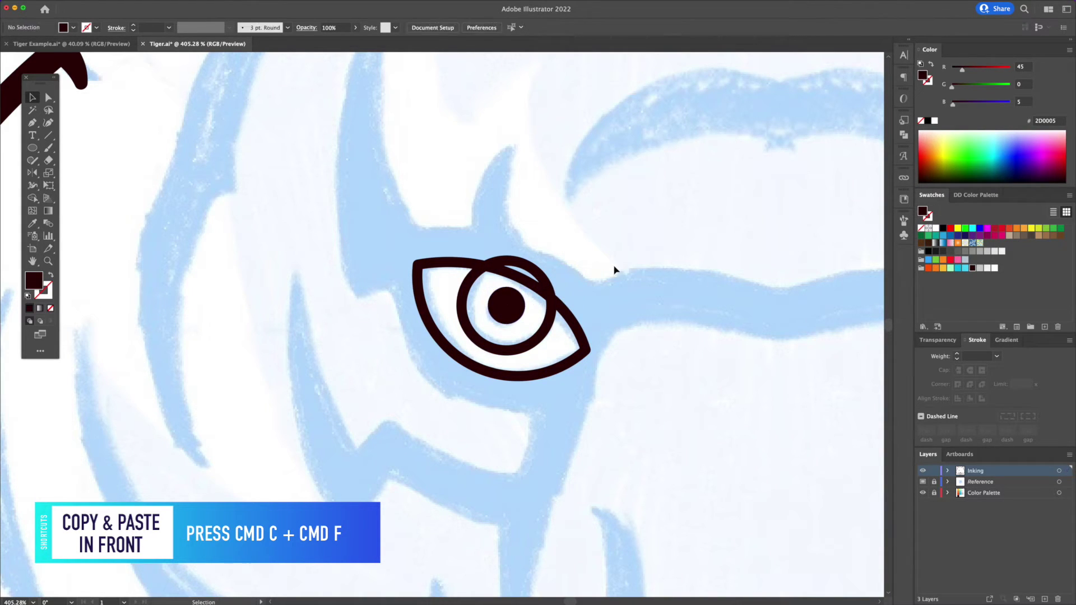
Make a smaller white circle from the pupil shape and place it as a highlight at the pupil's upper left.
{"action": "left_click", "coordinate": [506, 309]}
{"action": "left_click", "coordinate": [932, 120]}
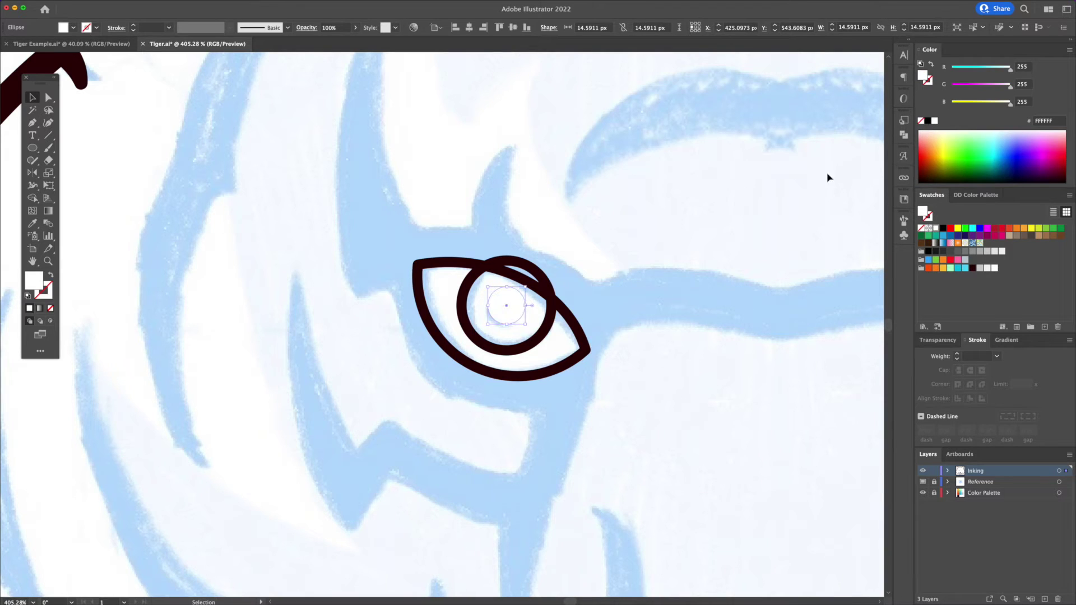
{"action": "left_click_drag", "start_coordinate": [527, 289], "coordinate": [546, 307]}
{"action": "left_click", "coordinate": [678, 293]}
Trim the part of the iris circle above the eye outline with the Shape Builder tool.
{"action": "left_click", "coordinate": [600, 257]}
{"action": "key", "text": "shift+m"}
{"action": "left_click", "coordinate": [526, 274], "text": "alt"}
{"action": "key", "text": "v"}
{"action": "left_click", "coordinate": [577, 244]}
Trace the brow stripe's lower edge from the nose bridge centre down to the stripe's lower tip and back up its outer side.
{"action": "left_click_drag", "start_coordinate": [416, 270], "coordinate": [383, 272]}
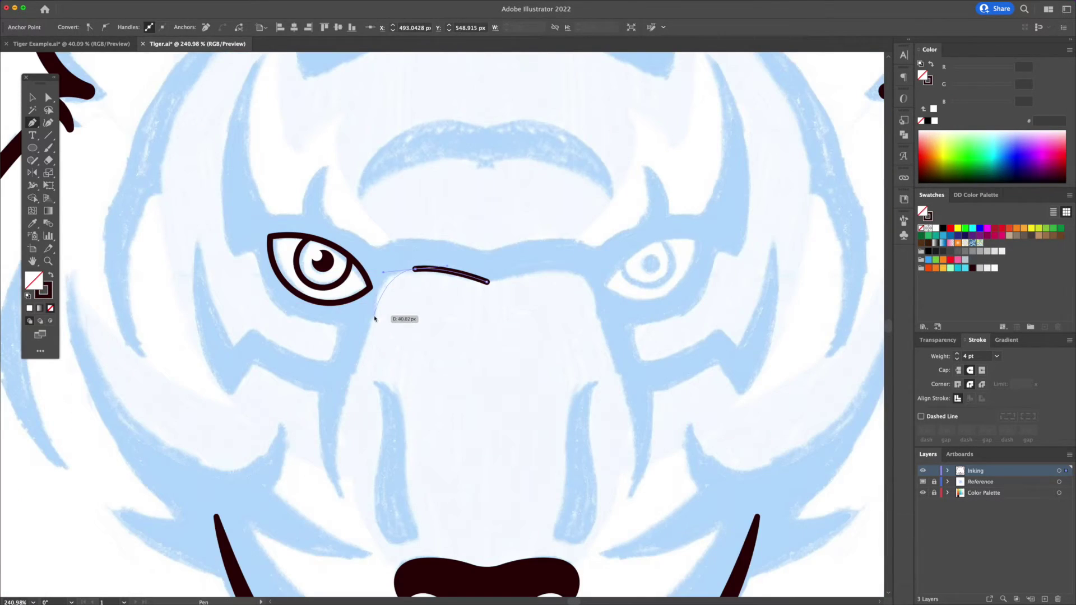
{"action": "left_click_drag", "start_coordinate": [375, 315], "coordinate": [374, 334]}
{"action": "left_click_drag", "start_coordinate": [344, 407], "coordinate": [329, 428]}
{"action": "key", "text": "super+z"}
{"action": "left_click_drag", "start_coordinate": [350, 502], "coordinate": [515, 435]}
{"action": "left_click", "coordinate": [350, 502]}
{"action": "left_click_drag", "start_coordinate": [493, 337], "coordinate": [506, 262]}
{"action": "left_click", "coordinate": [493, 338]}
Continue the pen path around the zigzag stripe and its outer spike below the left eye.
{"action": "left_click_drag", "start_coordinate": [426, 303], "coordinate": [402, 279]}
{"action": "left_click", "coordinate": [425, 304]}
{"action": "left_click", "coordinate": [403, 336]}
{"action": "left_click_drag", "start_coordinate": [370, 192], "coordinate": [389, 86]}
{"action": "left_click", "coordinate": [370, 192]}
{"action": "left_click_drag", "start_coordinate": [403, 286], "coordinate": [424, 309]}
{"action": "left_click", "coordinate": [403, 286]}
{"action": "left_click", "coordinate": [426, 267]}
{"action": "left_click_drag", "start_coordinate": [499, 303], "coordinate": [504, 305]}
Continue the pen path under the left eye and around the tall pointed stripe beside it to the small brow spike.
{"action": "left_click_drag", "start_coordinate": [426, 194], "coordinate": [429, 124]}
{"action": "left_click_drag", "start_coordinate": [429, 124], "coordinate": [430, 291]}
{"action": "left_click", "coordinate": [425, 361]}
{"action": "left_click", "coordinate": [405, 364]}
{"action": "left_click_drag", "start_coordinate": [431, 166], "coordinate": [498, 81]}
{"action": "left_click_drag", "start_coordinate": [442, 366], "coordinate": [485, 372]}
{"action": "left_click", "coordinate": [473, 365]}
Trace the small spike above the left eye and the brow's upper edge to the centre line.
{"action": "left_click_drag", "start_coordinate": [496, 319], "coordinate": [512, 314]}
{"action": "left_click", "coordinate": [496, 319]}
{"action": "left_click_drag", "start_coordinate": [493, 372], "coordinate": [557, 423]}
{"action": "left_click_drag", "start_coordinate": [630, 403], "coordinate": [540, 355]}
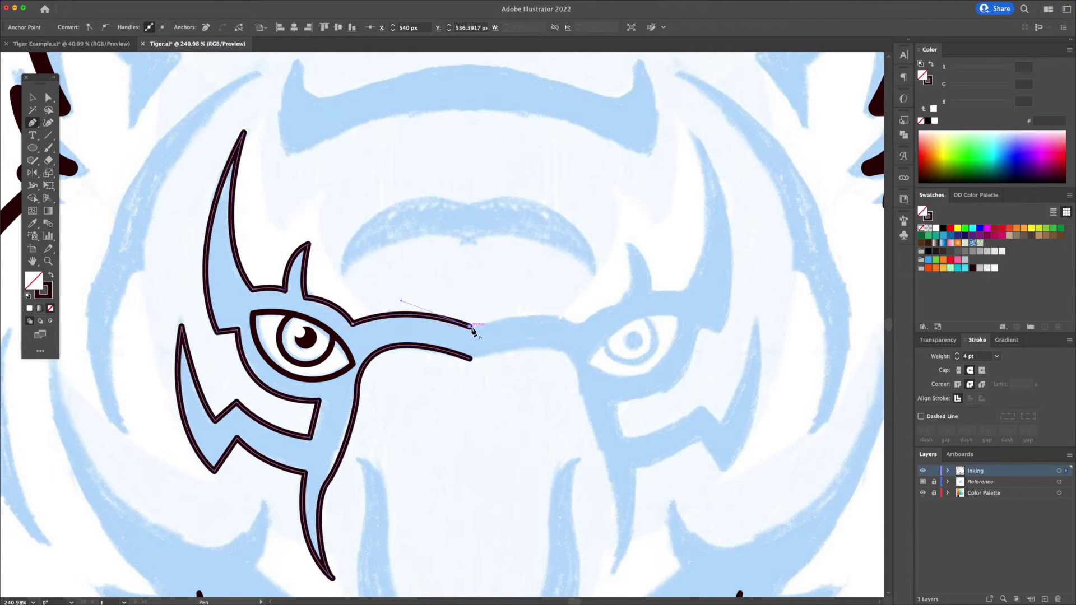
Close the left eye stripe's path, turn it into a solid dark fill without stroke, and send it to the back.
{"action": "left_click", "coordinate": [470, 359]}
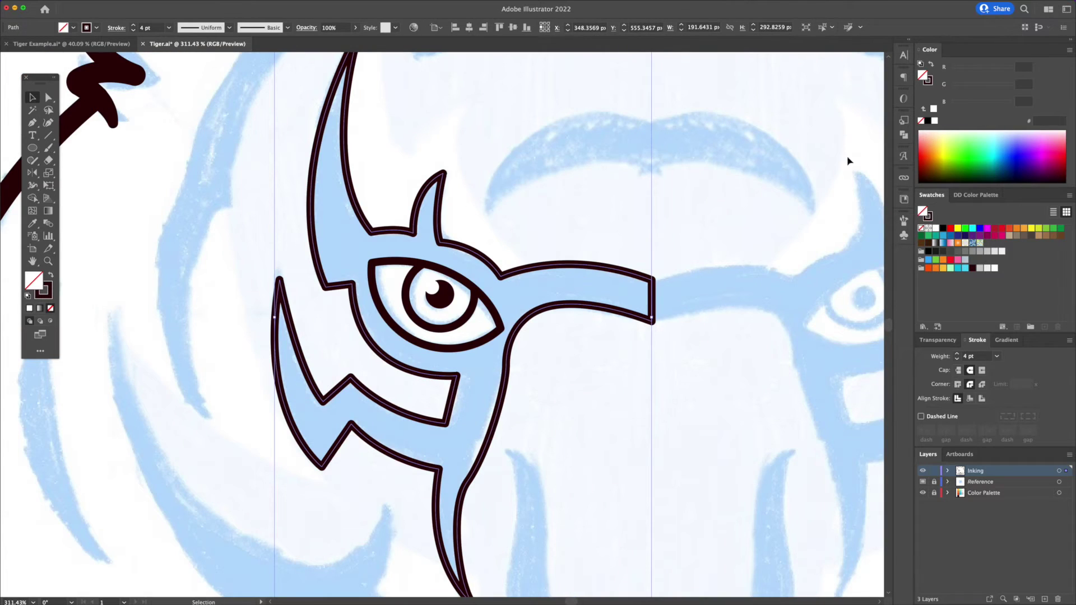
{"action": "left_click", "coordinate": [930, 65]}
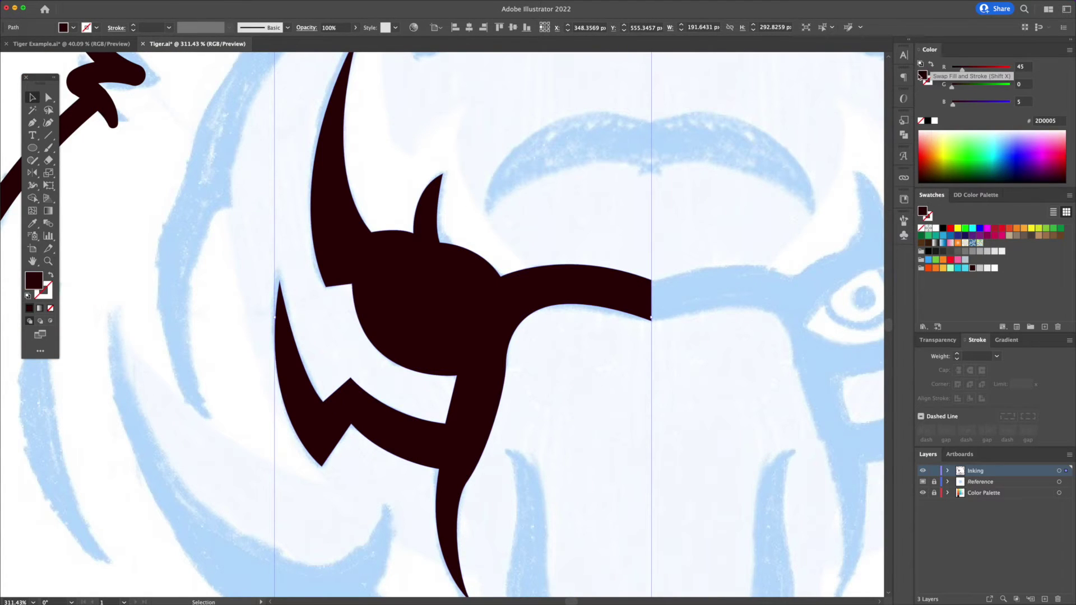
{"action": "right_click", "coordinate": [614, 284]}
{"action": "mouse_move", "coordinate": [645, 448]}
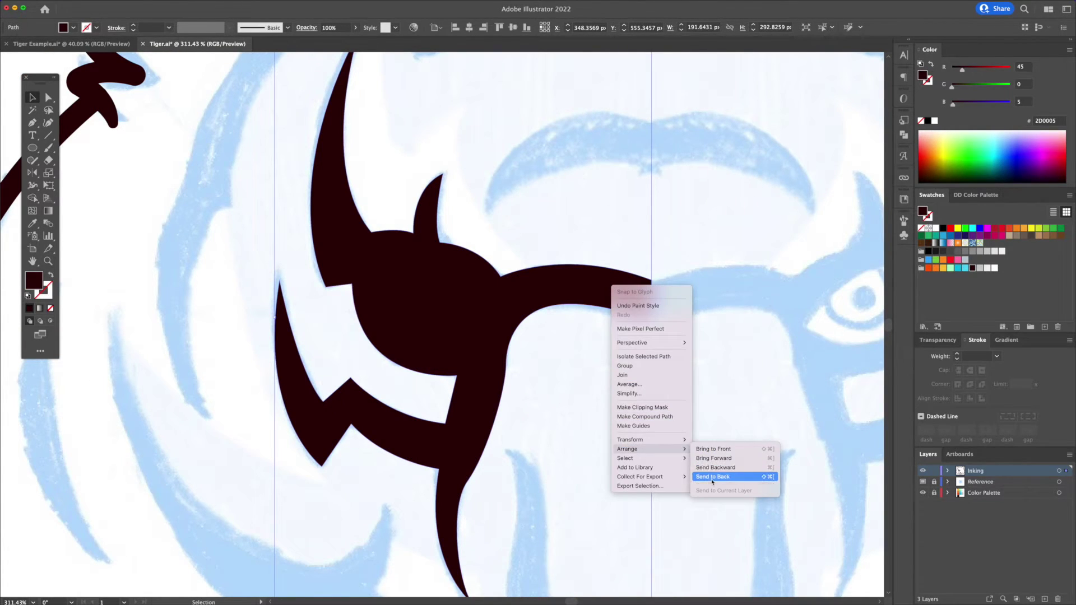
{"action": "left_click", "coordinate": [712, 477]}
{"action": "left_click", "coordinate": [611, 463]}
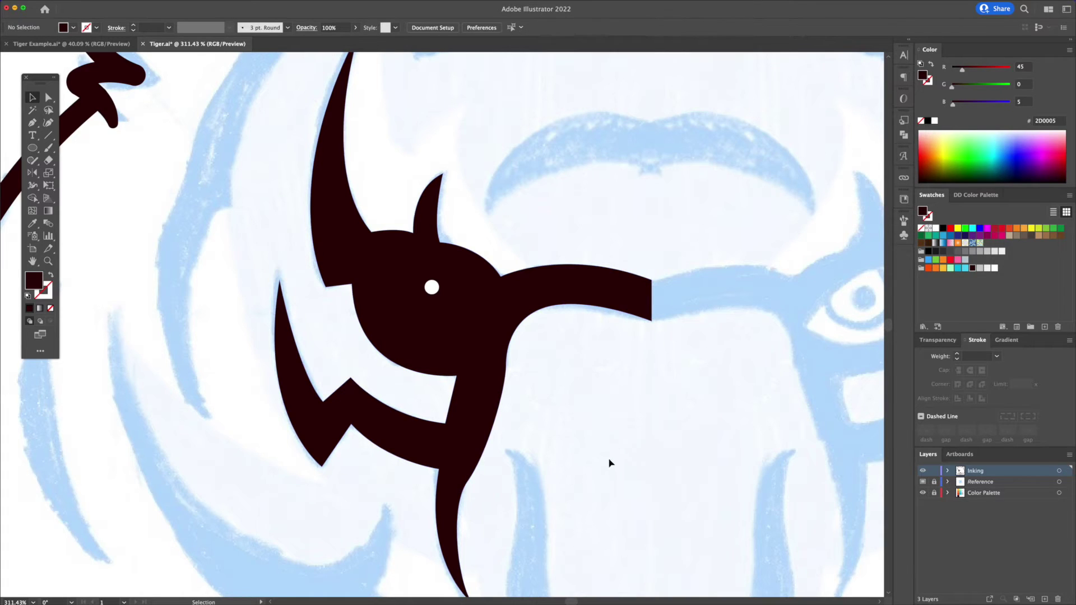
Give the left eye's almond shape a solid white fill and no stroke.
{"action": "left_click", "coordinate": [464, 350]}
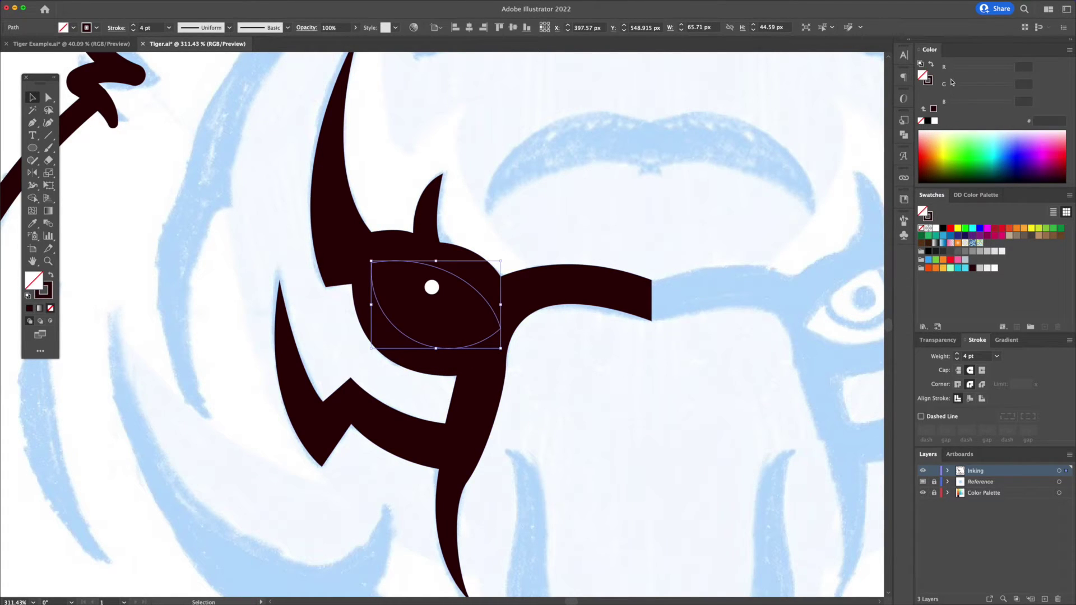
{"action": "left_click", "coordinate": [931, 66]}
{"action": "left_click", "coordinate": [934, 121]}
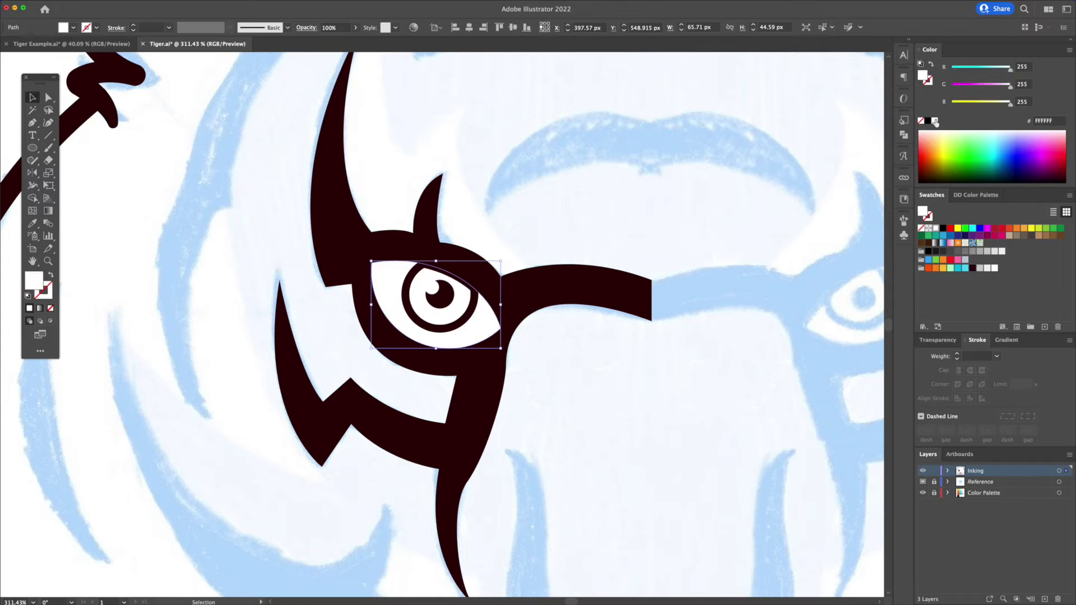
{"action": "left_click", "coordinate": [789, 171]}
Round the inner corners of the pointed gap beneath the left eye.
{"action": "left_click_drag", "start_coordinate": [510, 229], "coordinate": [526, 235]}
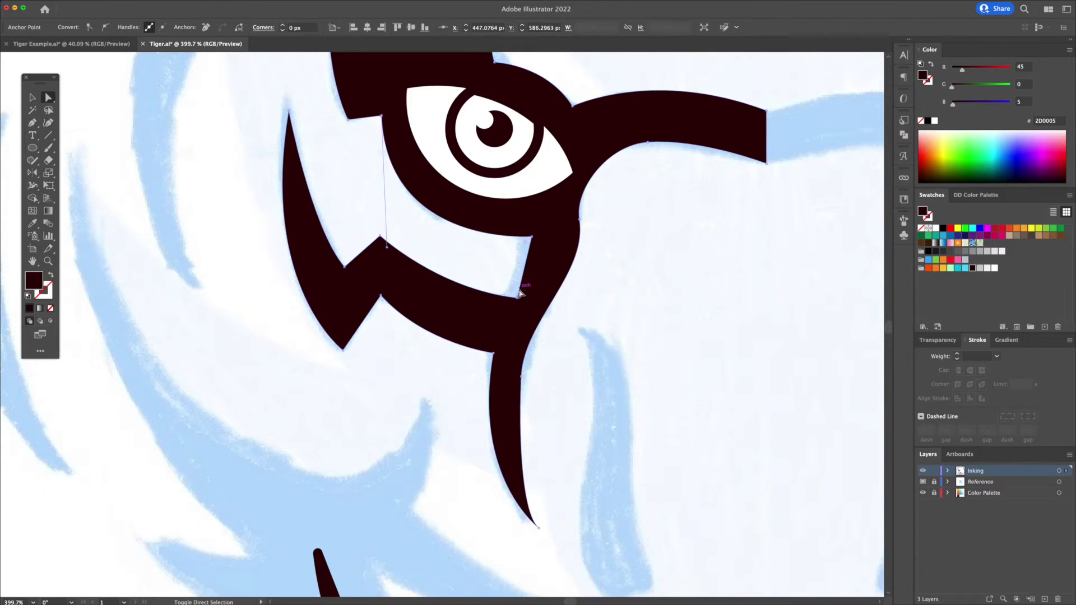
{"action": "left_click", "coordinate": [511, 295], "text": "shift"}
{"action": "left_click_drag", "start_coordinate": [504, 283], "coordinate": [462, 283]}
{"action": "left_click_drag", "start_coordinate": [399, 247], "coordinate": [534, 292]}
{"action": "left_click", "coordinate": [509, 337]}
{"action": "left_click_drag", "start_coordinate": [510, 346], "coordinate": [509, 355]}
{"action": "left_click", "coordinate": [508, 276]}
{"action": "left_click_drag", "start_coordinate": [508, 287], "coordinate": [509, 297]}
Soften the zigzag stripe's inner corners below the left eye.
{"action": "left_click", "coordinate": [516, 259]}
{"action": "left_click_drag", "start_coordinate": [527, 224], "coordinate": [471, 358]}
{"action": "mouse_move", "coordinate": [499, 266]}
{"action": "left_mouse_down"}
{"action": "mouse_move", "coordinate": [471, 262]}
{"action": "mouse_move", "coordinate": [507, 266]}
{"action": "mouse_move", "coordinate": [473, 245]}
{"action": "mouse_move", "coordinate": [459, 285]}
{"action": "mouse_move", "coordinate": [482, 256]}
{"action": "left_mouse_up"}
{"action": "left_click", "coordinate": [521, 297]}
{"action": "left_click", "coordinate": [456, 291]}
{"action": "left_click", "coordinate": [540, 337]}
{"action": "left_click", "coordinate": [530, 280]}
{"action": "left_click_drag", "start_coordinate": [538, 327], "coordinate": [611, 247]}
{"action": "left_click", "coordinate": [531, 257]}
{"action": "left_click_drag", "start_coordinate": [537, 250], "coordinate": [558, 233]}
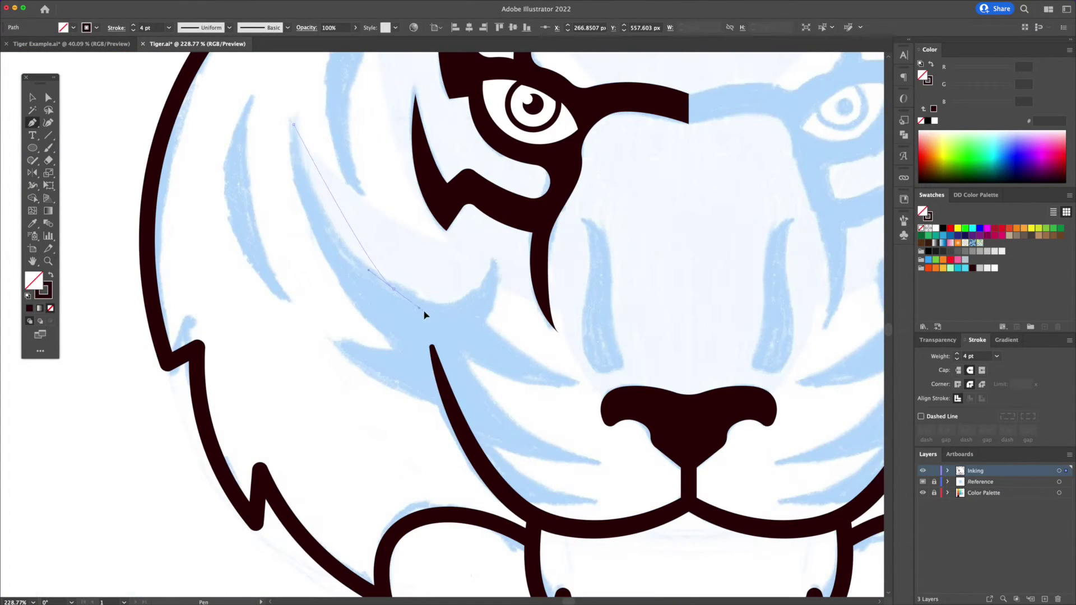
Trace the large left cheek stripe's upper edge, around its small upward spike and out to the first whisker spike's tip.
{"action": "left_click_drag", "start_coordinate": [473, 336], "coordinate": [474, 332]}
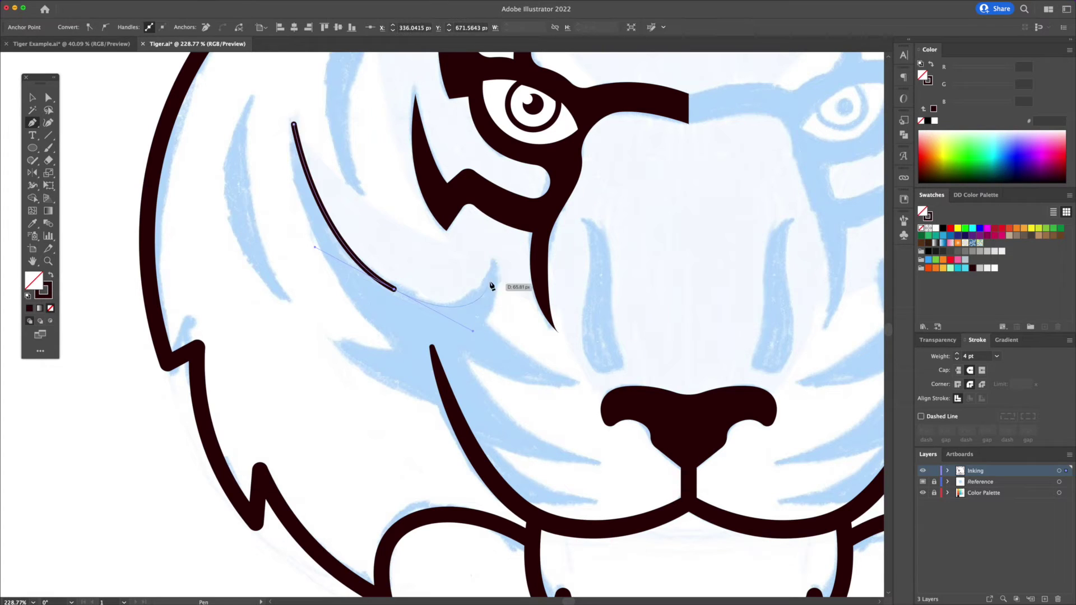
{"action": "left_click", "coordinate": [493, 257]}
{"action": "left_click", "coordinate": [482, 323]}
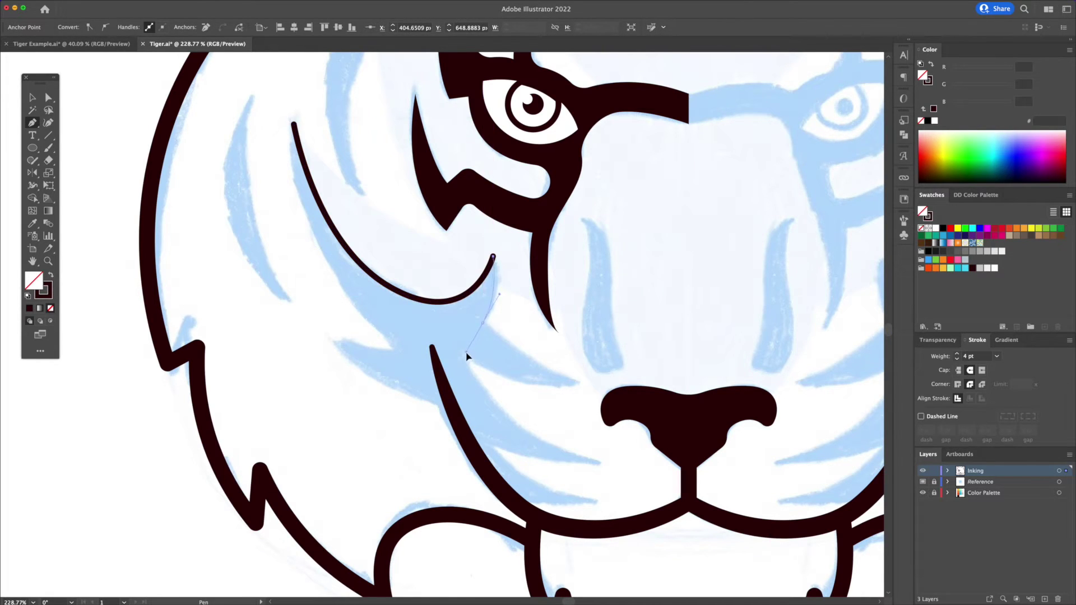
{"action": "left_click_drag", "start_coordinate": [583, 386], "coordinate": [668, 411]}
{"action": "left_click", "coordinate": [582, 385]}
Continue the cheek stripe path back under the first whisker spike and around the second one to its inner notch.
{"action": "left_click_drag", "start_coordinate": [459, 358], "coordinate": [413, 323]}
{"action": "left_click", "coordinate": [459, 358]}
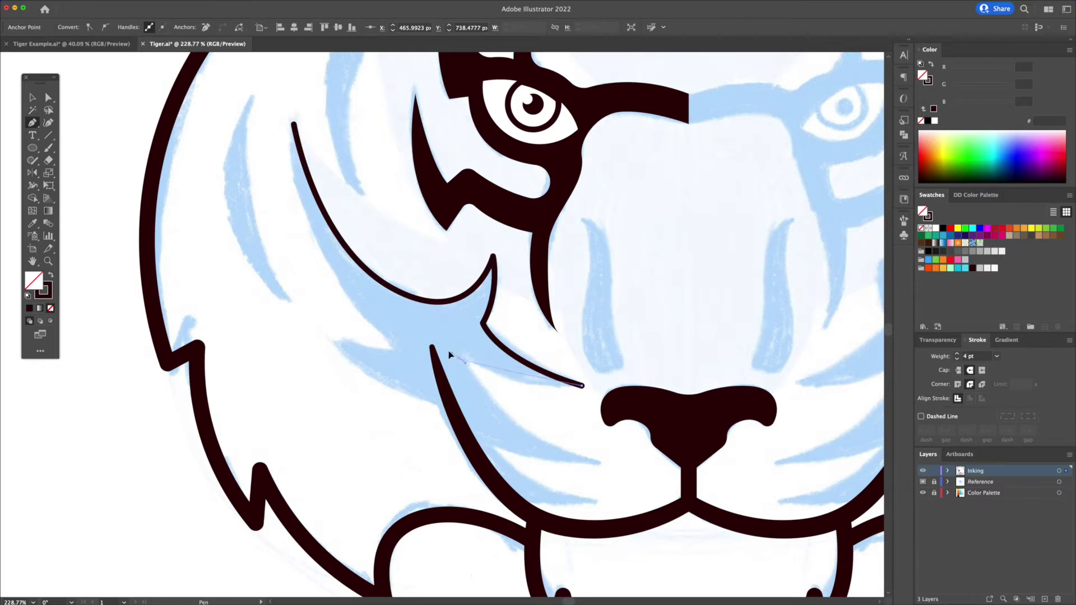
{"action": "left_click_drag", "start_coordinate": [600, 456], "coordinate": [728, 487]}
{"action": "left_click", "coordinate": [600, 457]}
{"action": "left_click_drag", "start_coordinate": [498, 441], "coordinate": [451, 420]}
{"action": "left_click", "coordinate": [498, 441]}
Continue the cheek stripe path around the lowest whisker spike and up along the mouth line.
{"action": "left_click_drag", "start_coordinate": [545, 456], "coordinate": [485, 314]}
{"action": "left_click_drag", "start_coordinate": [534, 356], "coordinate": [596, 370]}
{"action": "left_click", "coordinate": [533, 356]}
{"action": "left_click_drag", "start_coordinate": [448, 348], "coordinate": [545, 463]}
{"action": "left_click", "coordinate": [447, 348]}
{"action": "left_click_drag", "start_coordinate": [491, 394], "coordinate": [476, 367]}
Trace the cheek stripe's outer side spike and close the path at the stripe's upper tip.
{"action": "left_click", "coordinate": [491, 394]}
{"action": "left_click_drag", "start_coordinate": [381, 337], "coordinate": [335, 285]}
{"action": "left_click", "coordinate": [381, 337]}
{"action": "left_click", "coordinate": [451, 359]}
{"action": "left_click_drag", "start_coordinate": [451, 359], "coordinate": [459, 469]}
{"action": "left_click_drag", "start_coordinate": [346, 241], "coordinate": [355, 97]}
Swap the large cheek stripe's stroke and fill to make it solid dark without an outline.
{"action": "key", "text": "super+shift+a"}
{"action": "left_click_drag", "start_coordinate": [640, 359], "coordinate": [598, 410]}
{"action": "left_click_drag", "start_coordinate": [621, 423], "coordinate": [486, 311]}
{"action": "key", "text": "v"}
{"action": "left_click", "coordinate": [466, 344]}
{"action": "left_click", "coordinate": [931, 65]}
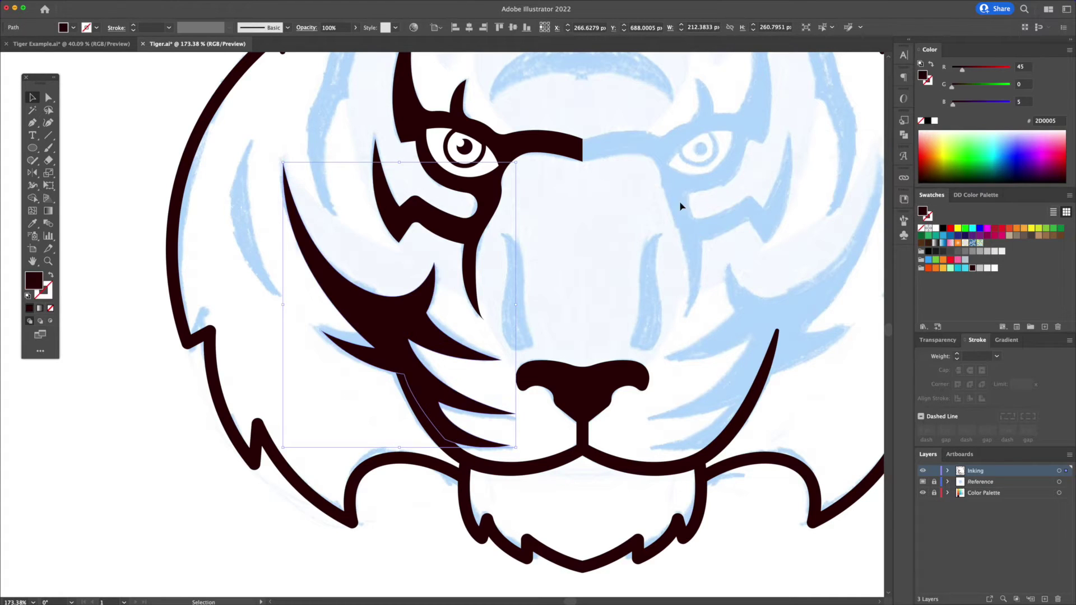
Trace the notched stripe inside the left ear as a closed shape and fill it solid dark without stroke.
{"action": "left_click_drag", "start_coordinate": [432, 222], "coordinate": [460, 262]}
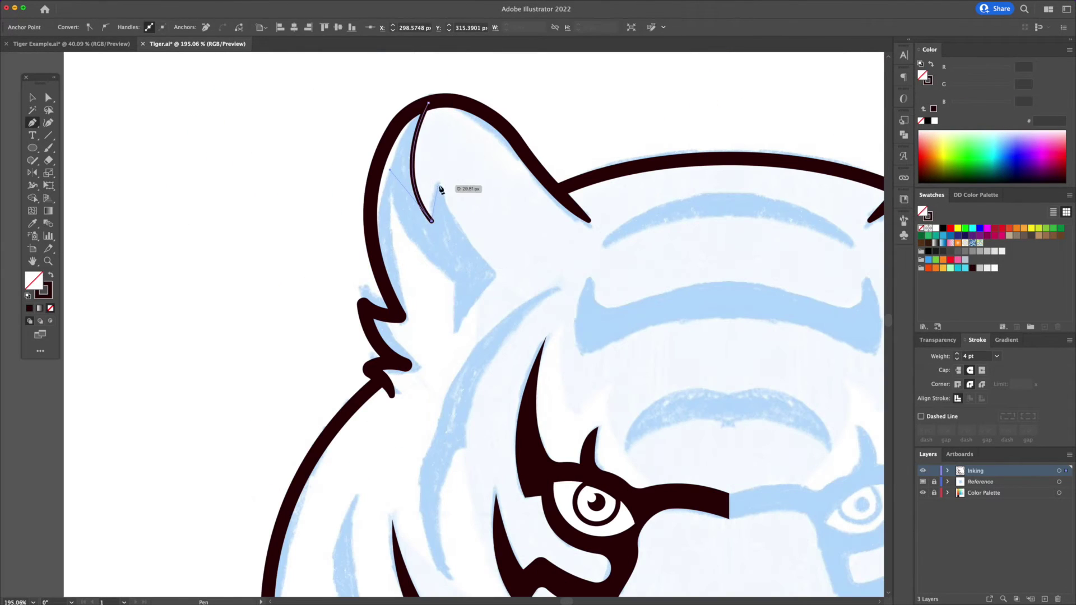
{"action": "left_click", "coordinate": [439, 185]}
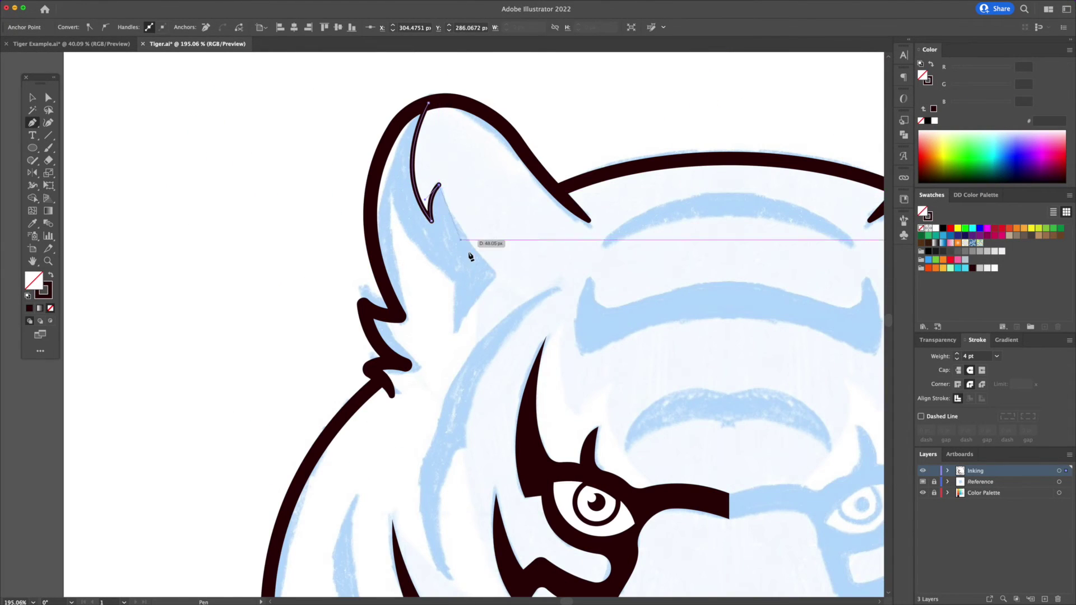
{"action": "left_click", "coordinate": [496, 275]}
{"action": "left_click_drag", "start_coordinate": [446, 339], "coordinate": [397, 200]}
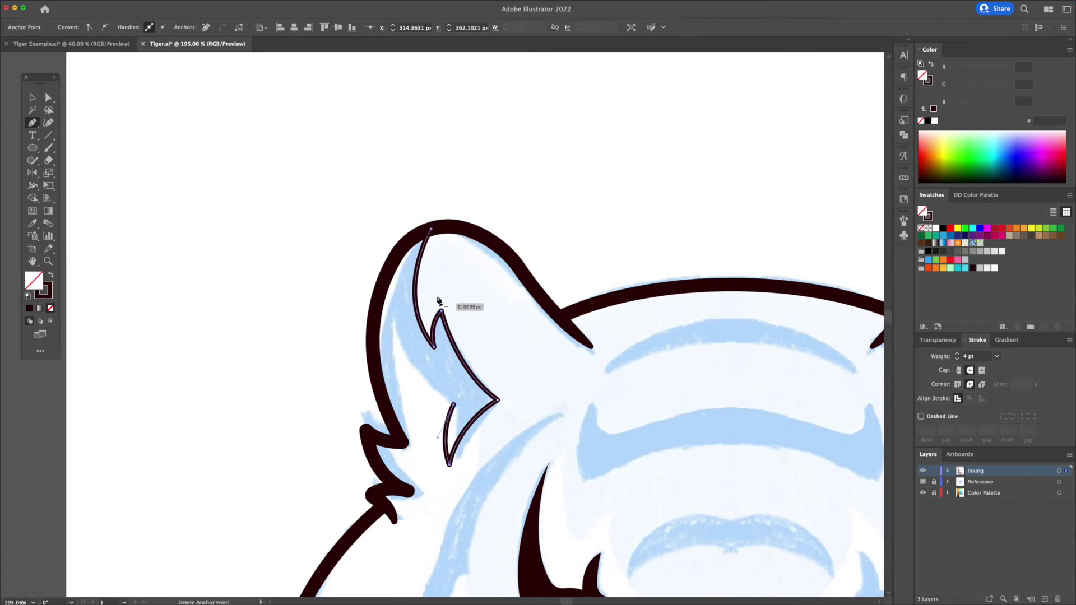
{"action": "key", "text": "v"}
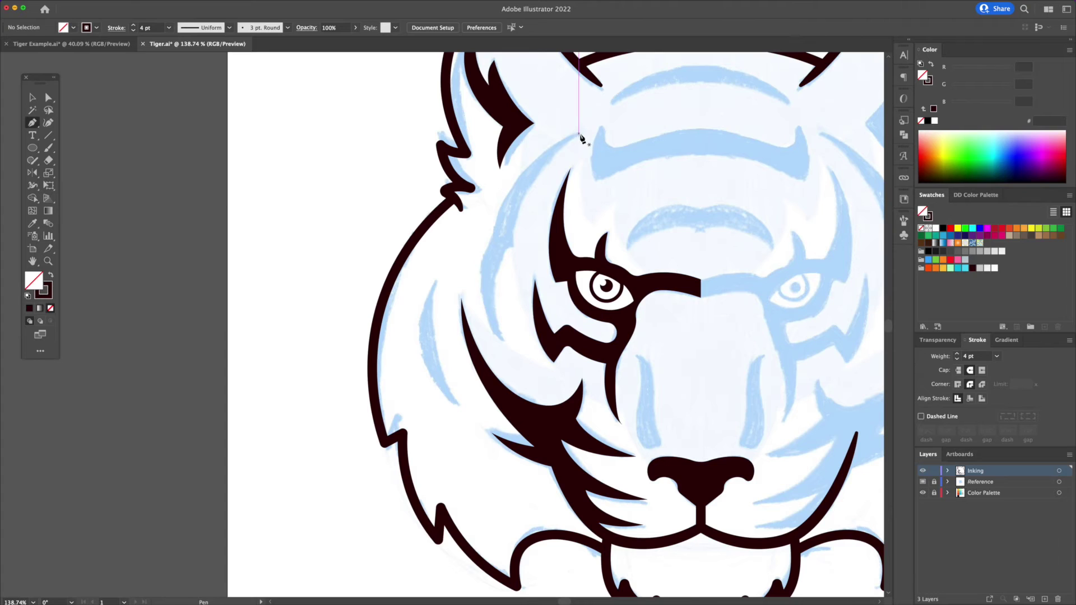
Draw an open path along the long curved stripe outside the left eye, from the forehead down to the cheek.
{"action": "left_click", "coordinate": [579, 134]}
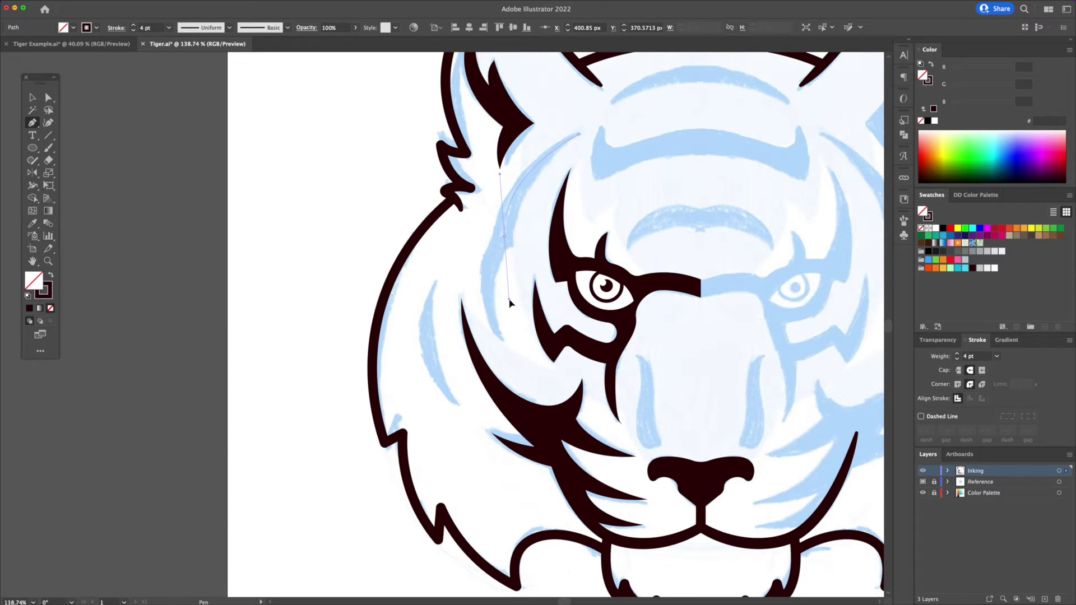
{"action": "left_click_drag", "start_coordinate": [510, 303], "coordinate": [509, 300]}
{"action": "left_click_drag", "start_coordinate": [499, 338], "coordinate": [500, 339]}
{"action": "left_click_drag", "start_coordinate": [530, 398], "coordinate": [529, 398]}
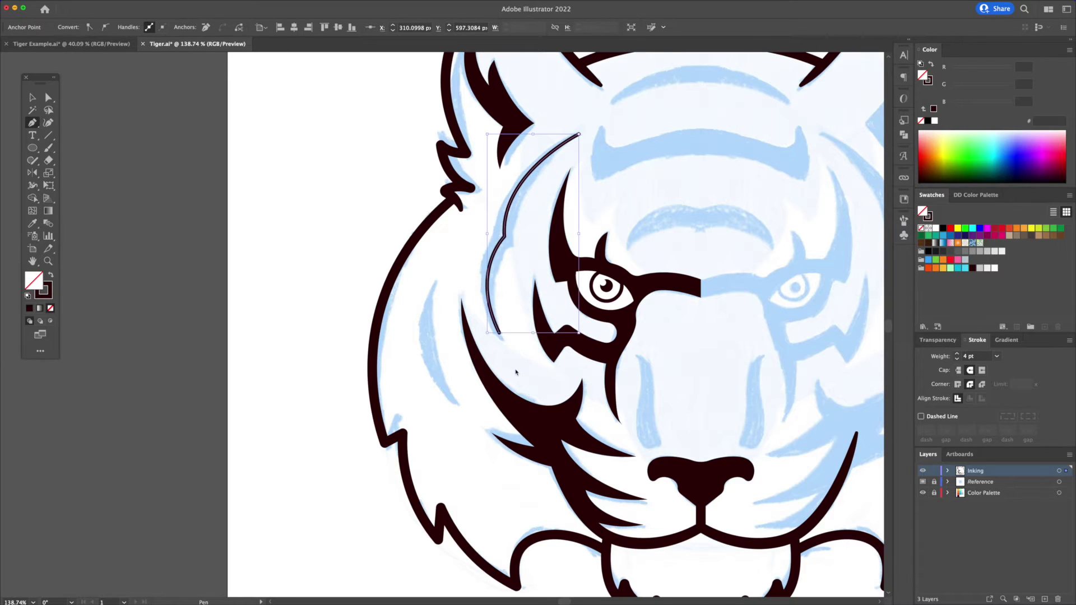
{"action": "key", "text": "v"}
Widen the long curved stripe at its middle corner with the Width tool to about 27 pt, keeping its ends tapered.
{"action": "scroll", "coordinate": [507, 242], "scroll_direction": "up", "scroll_amount": 3}
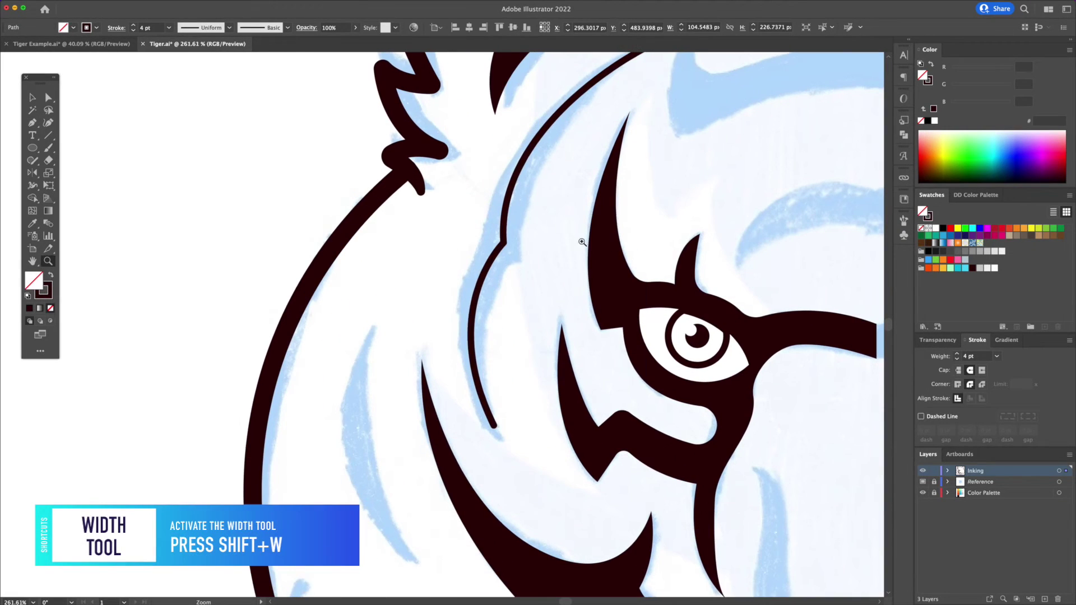
{"action": "left_click", "coordinate": [32, 186]}
{"action": "left_click_drag", "start_coordinate": [504, 243], "coordinate": [525, 257]}
Nudge the long stripe's middle anchor slightly outward and lower the stripe's stroke weight a little.
{"action": "key", "text": "a"}
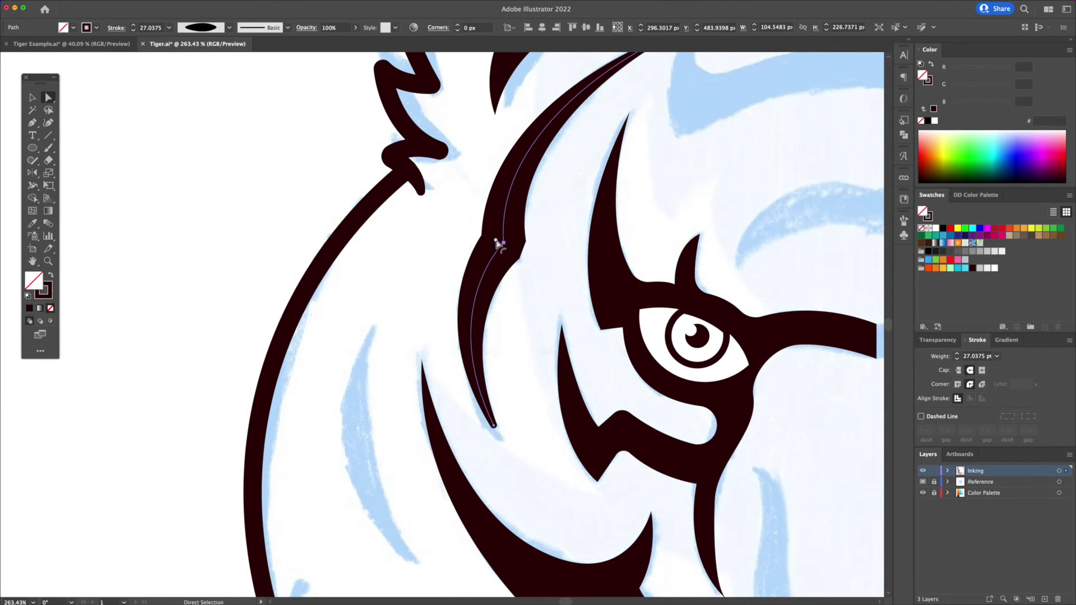
{"action": "mouse_move", "coordinate": [494, 241]}
{"action": "left_mouse_down"}
{"action": "mouse_move", "coordinate": [464, 229]}
{"action": "mouse_move", "coordinate": [481, 239]}
{"action": "left_mouse_up"}
{"action": "key", "text": "v"}
{"action": "mouse_move", "coordinate": [557, 235]}
{"action": "left_mouse_down"}
{"action": "mouse_move", "coordinate": [490, 236]}
{"action": "mouse_move", "coordinate": [494, 227]}
{"action": "left_mouse_up"}
{"action": "left_click", "coordinate": [957, 359]}
{"action": "left_click", "coordinate": [958, 359]}
{"action": "left_click", "coordinate": [957, 359]}
Draw a single curved path along the short stripe at the far left cheek.
{"action": "left_click", "coordinate": [465, 296]}
{"action": "key", "text": "z"}
{"action": "mouse_move", "coordinate": [444, 355]}
{"action": "left_mouse_down"}
{"action": "mouse_move", "coordinate": [493, 353]}
{"action": "mouse_move", "coordinate": [430, 329]}
{"action": "mouse_move", "coordinate": [449, 340]}
{"action": "left_mouse_up"}
{"action": "left_click", "coordinate": [466, 243]}
{"action": "left_click", "coordinate": [493, 432]}
{"action": "key", "text": "v"}
{"action": "key", "text": "shift+c"}
{"action": "key", "text": "v"}
Copy the eye ring's stroke style onto the short cheek stripe and widen its middle with the Width tool.
{"action": "key", "text": "i"}
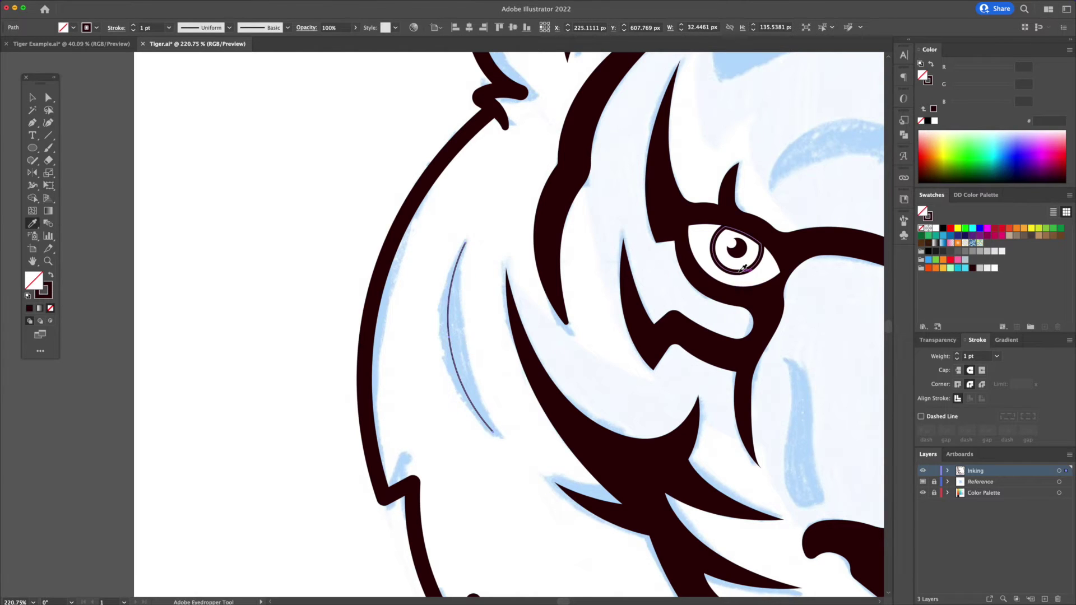
{"action": "left_click", "coordinate": [739, 274]}
{"action": "key", "text": "v"}
{"action": "key", "text": "shift+w"}
{"action": "left_click_drag", "start_coordinate": [448, 337], "coordinate": [464, 337]}
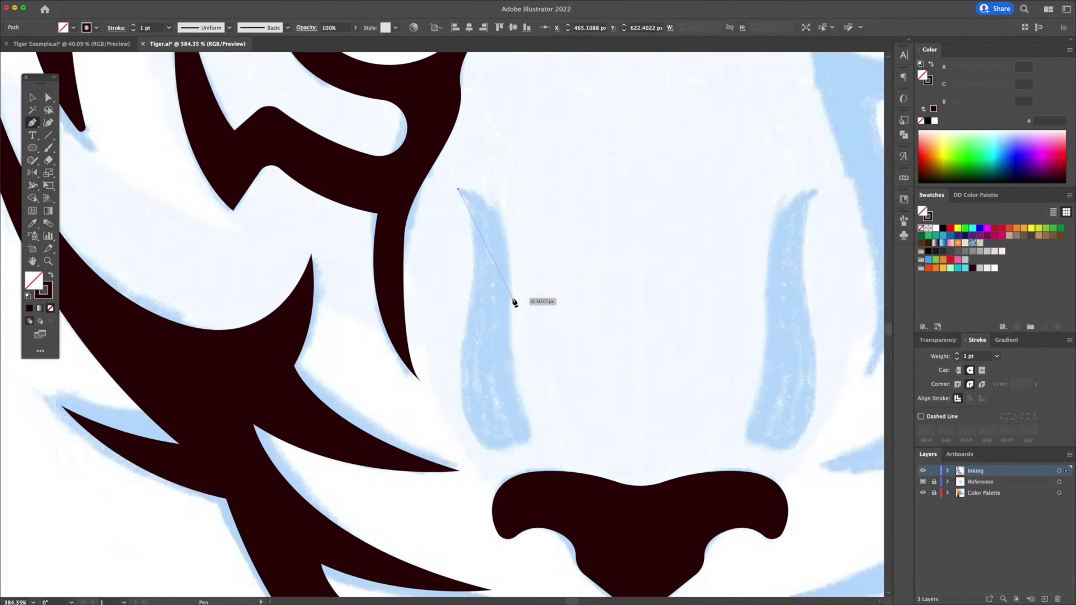
Trace the narrow stripe on the left side of the nose bridge as a closed path.
{"action": "left_click_drag", "start_coordinate": [514, 367], "coordinate": [522, 440]}
{"action": "left_click_drag", "start_coordinate": [545, 447], "coordinate": [550, 449]}
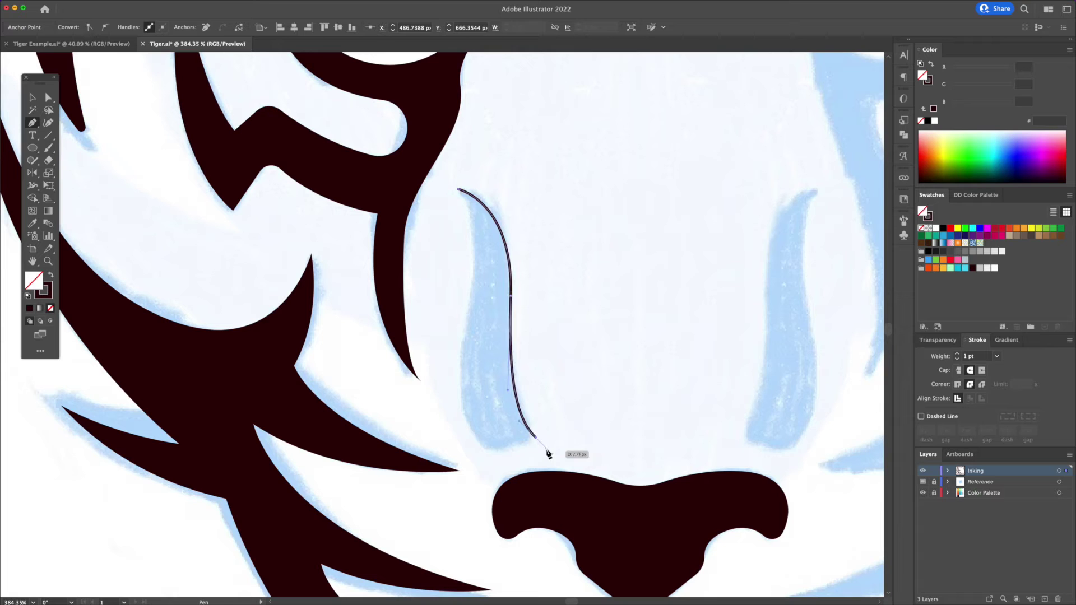
{"action": "left_click_drag", "start_coordinate": [460, 442], "coordinate": [461, 442]}
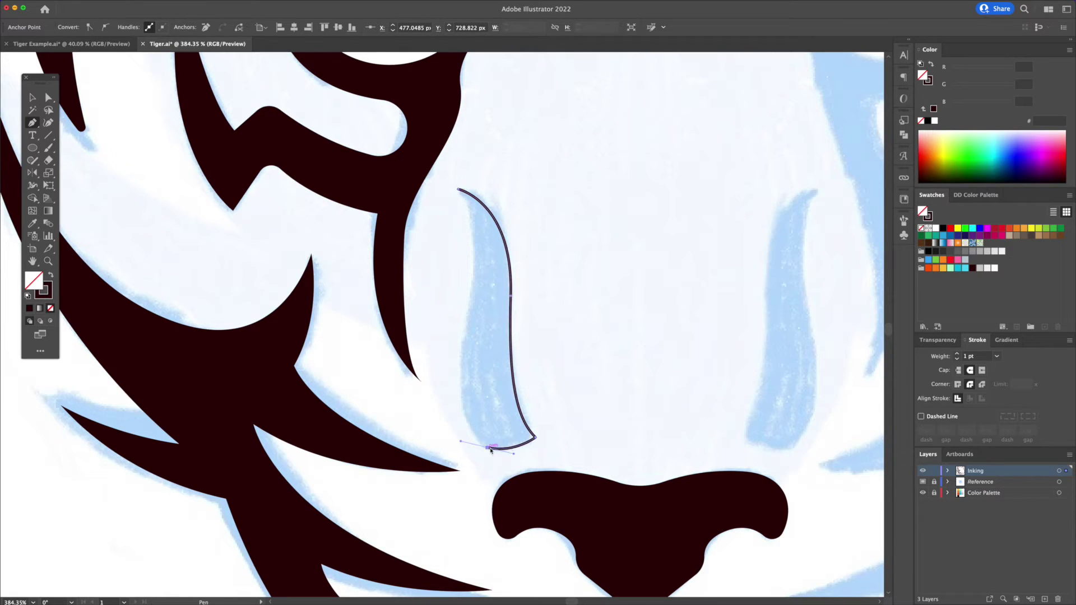
{"action": "left_click_drag", "start_coordinate": [464, 348], "coordinate": [478, 290]}
{"action": "left_click_drag", "start_coordinate": [458, 189], "coordinate": [429, 133]}
Swap the nose bridge stripe's stroke and fill to make it solid dark, and deselect it.
{"action": "key", "text": "v"}
{"action": "key", "text": "shift+x"}
{"action": "key", "text": "super+shift+a"}
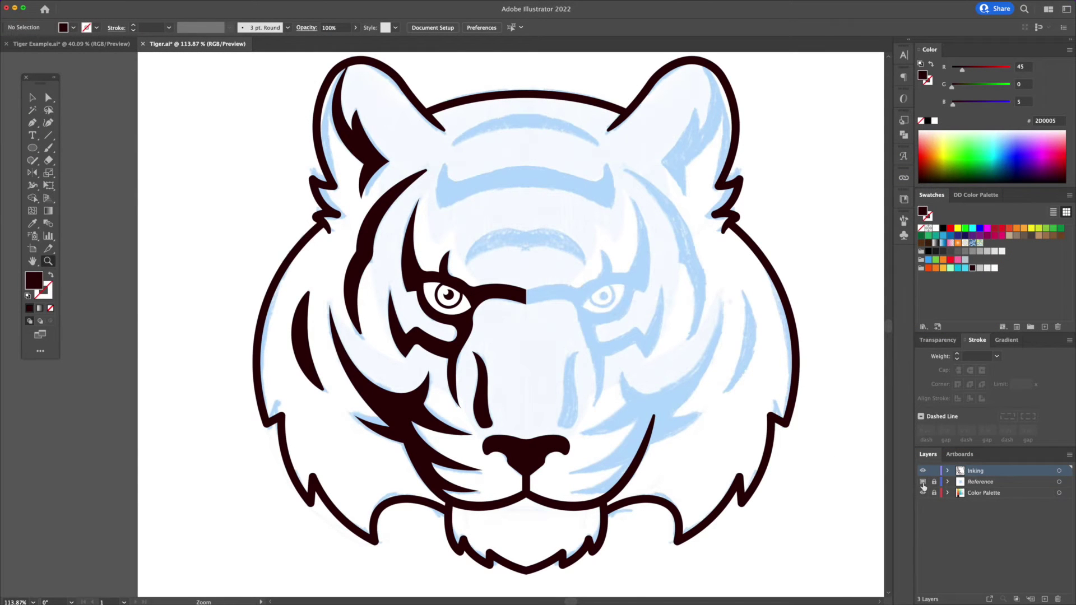
Hide the Reference layer and apply Outline Stroke to the long curved stripe and the short outer cheek stripe.
{"action": "left_click", "coordinate": [923, 482]}
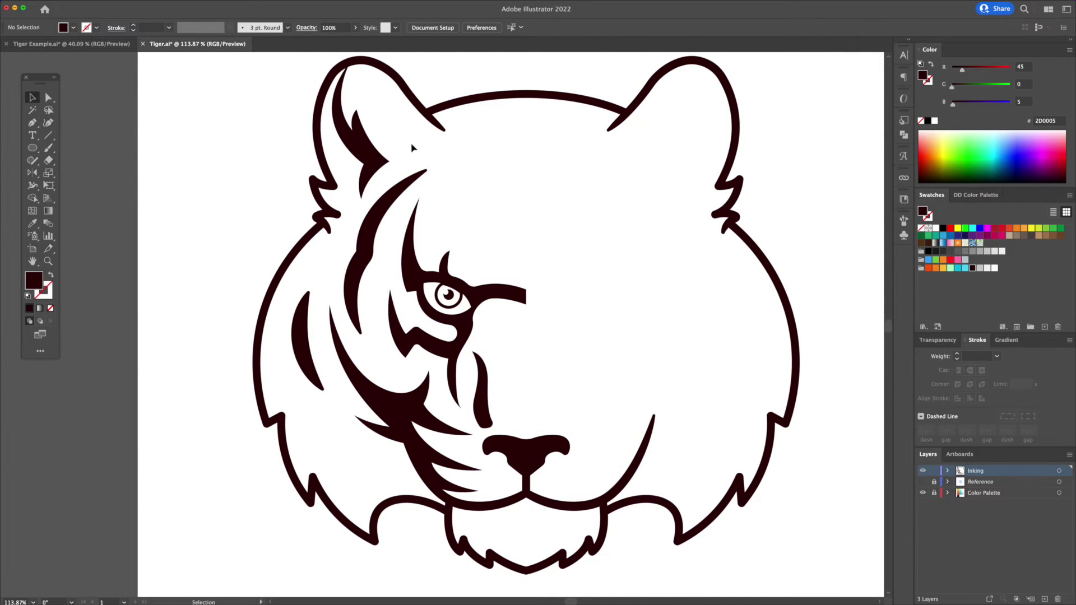
{"action": "left_click", "coordinate": [396, 145]}
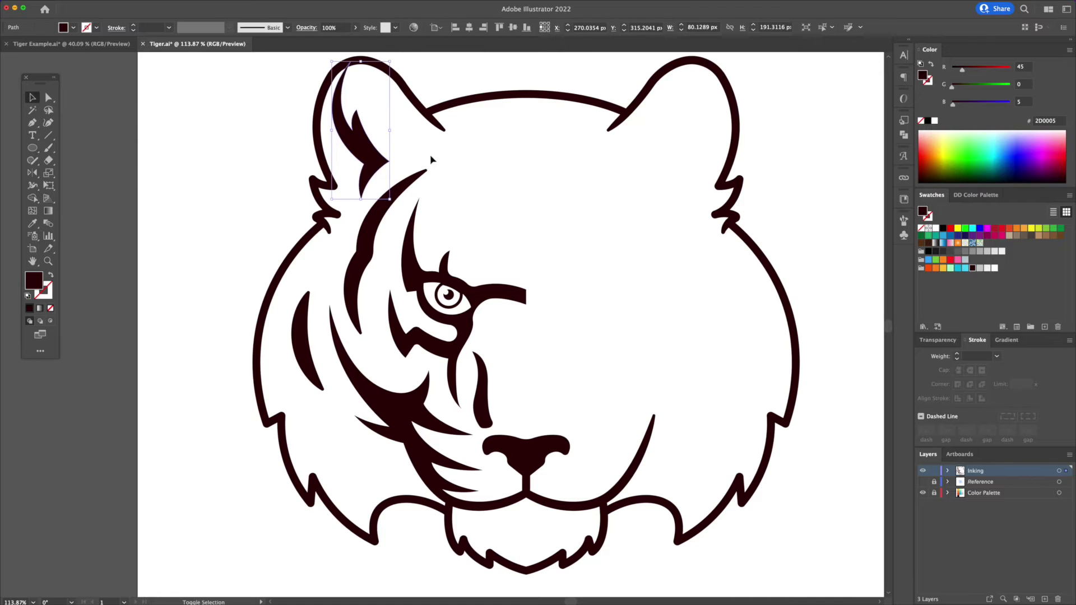
{"action": "left_click", "coordinate": [383, 215]}
{"action": "left_click", "coordinate": [301, 344], "text": "shift"}
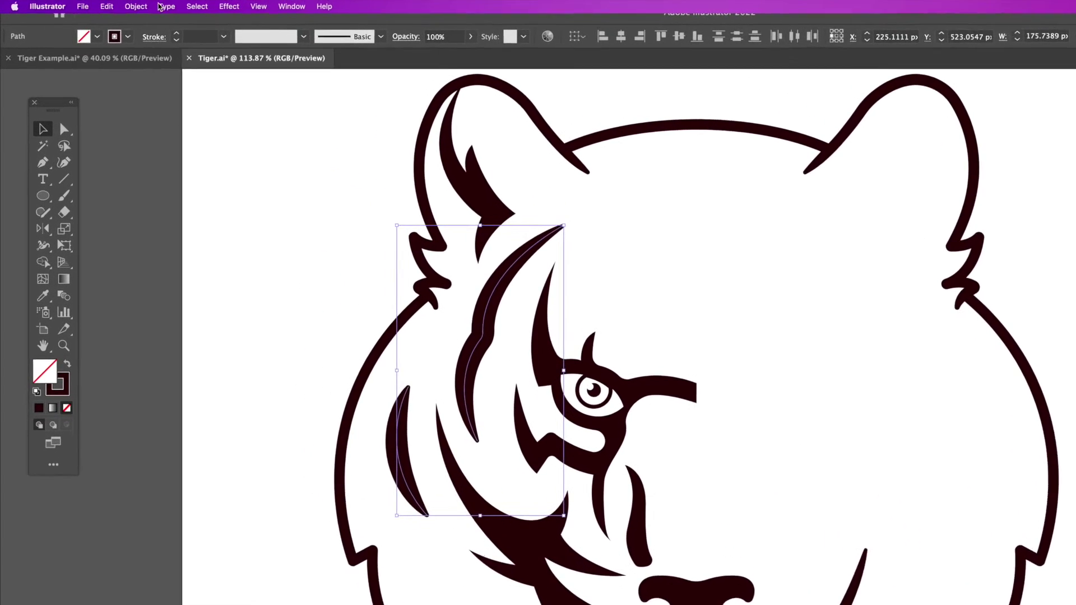
{"action": "left_click", "coordinate": [104, 3]}
{"action": "mouse_move", "coordinate": [144, 228]}
{"action": "mouse_move", "coordinate": [224, 295]}
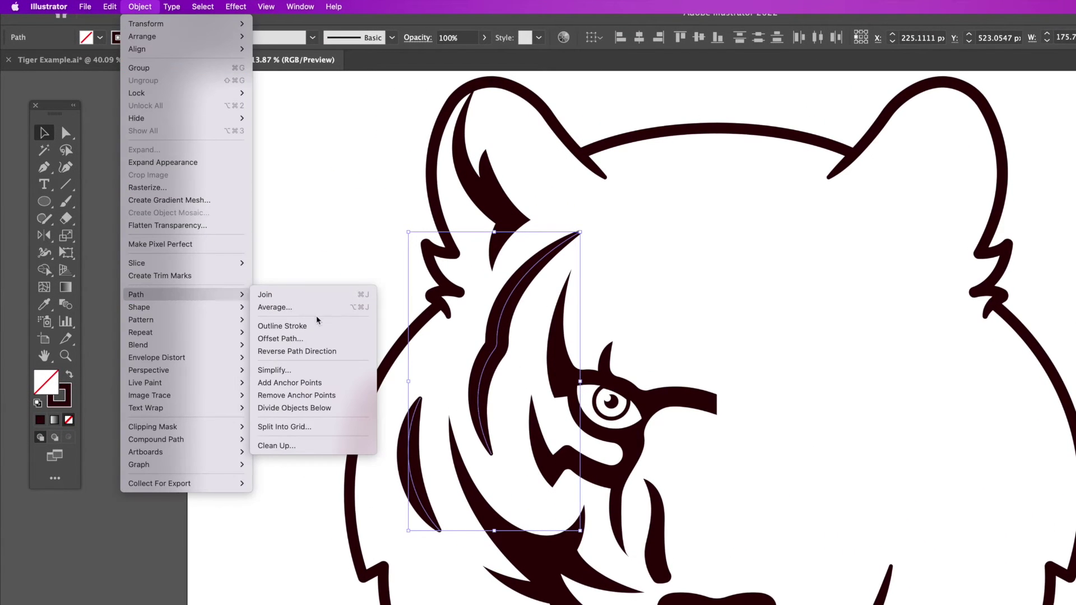
{"action": "left_click", "coordinate": [297, 324]}
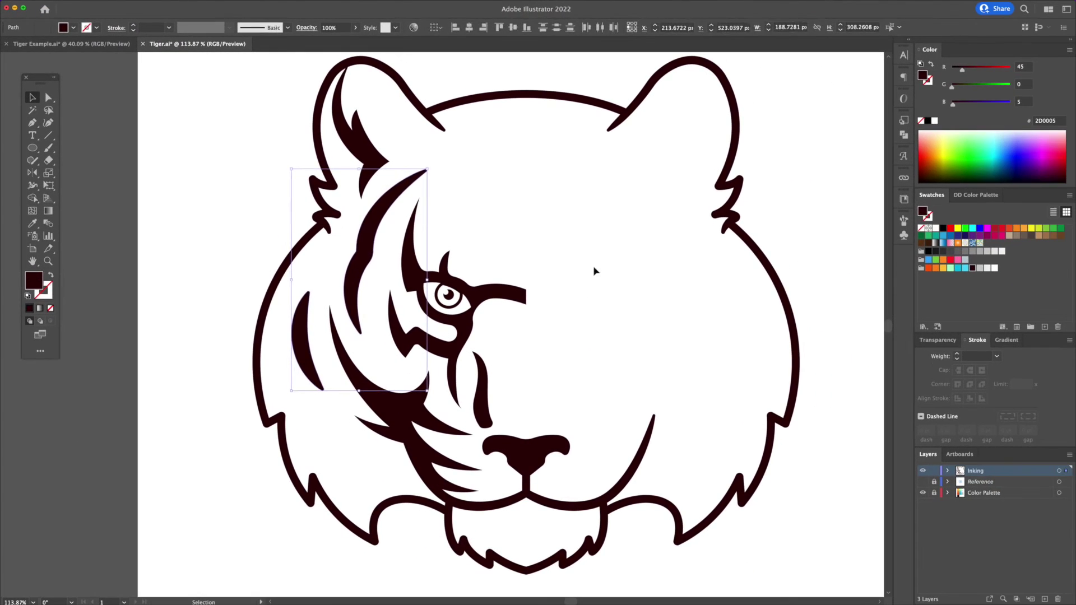
{"action": "left_click", "coordinate": [493, 215]}
{"action": "left_click", "coordinate": [377, 222], "text": "shift"}
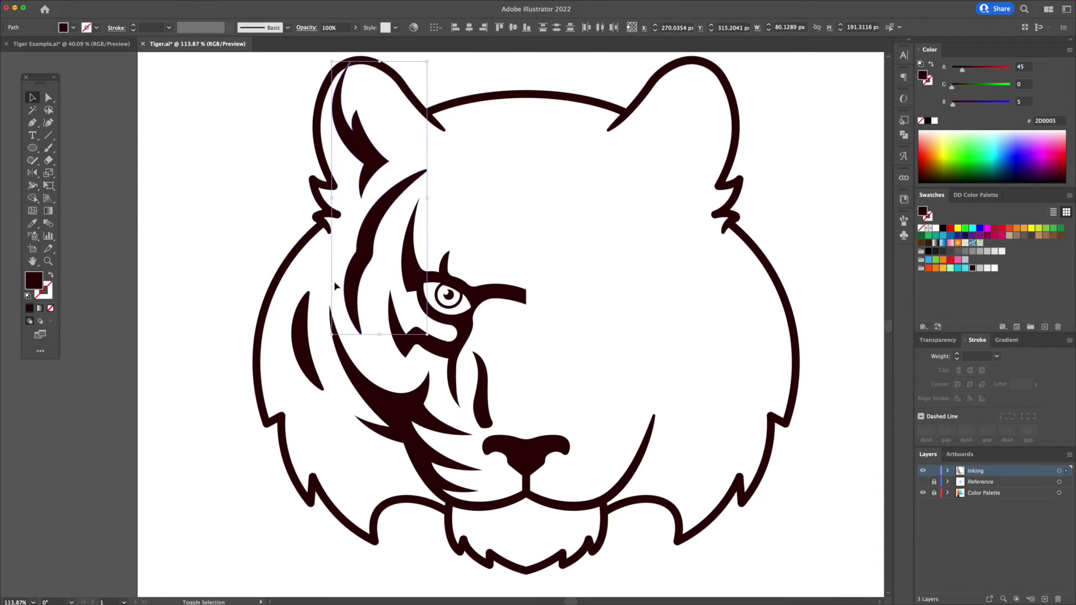
{"action": "left_click", "coordinate": [299, 324], "text": "shift"}
{"action": "left_click", "coordinate": [553, 200]}
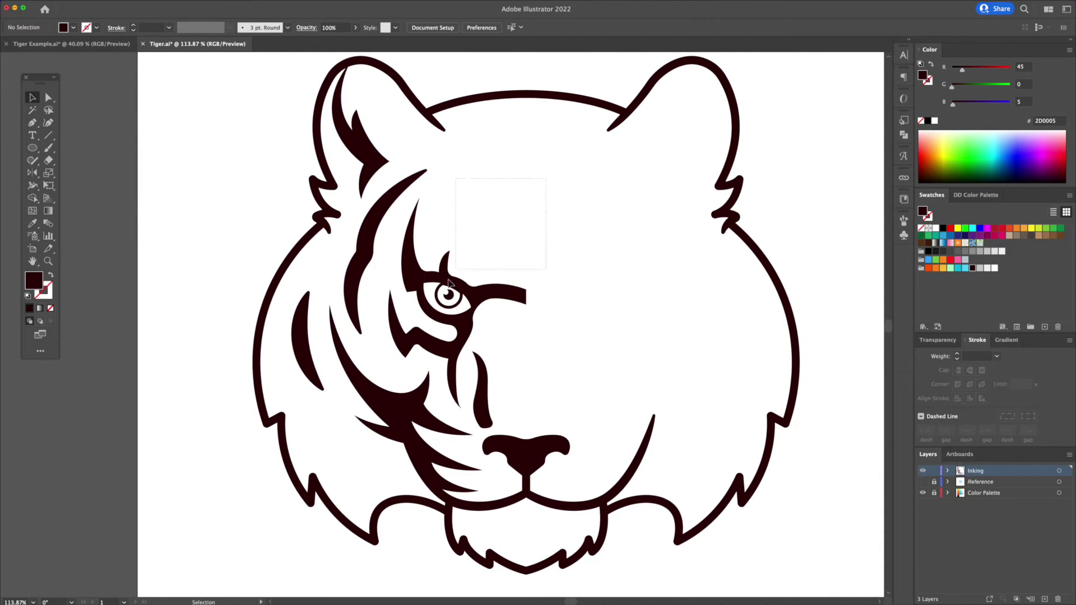
Reflect a copy of the left eye, inner ear marking, and face stripes vertically across the head's centre line.
{"action": "left_click_drag", "start_coordinate": [373, 367], "coordinate": [373, 367]}
{"action": "left_click", "coordinate": [375, 405], "text": "shift"}
{"action": "left_click", "coordinate": [310, 365], "text": "shift"}
{"action": "left_click", "coordinate": [371, 168], "text": "shift"}
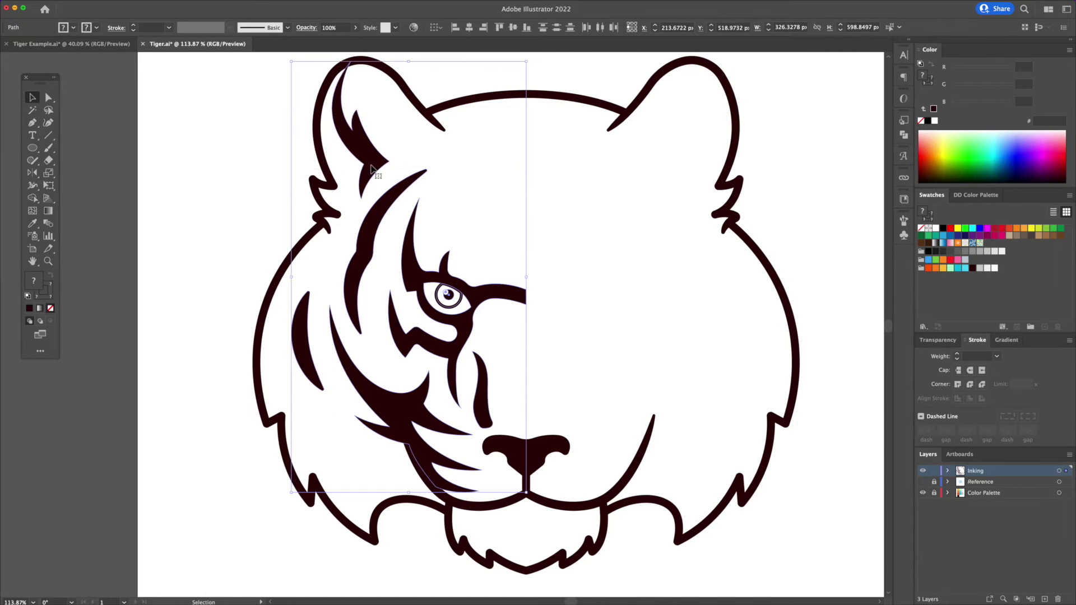
{"action": "key", "text": "o"}
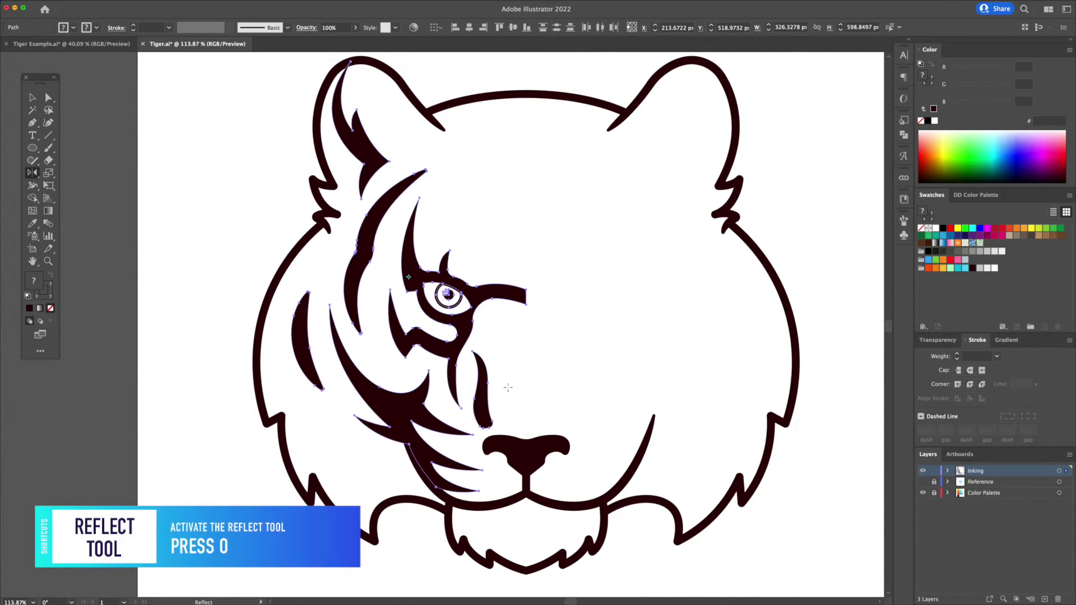
{"action": "left_click", "coordinate": [525, 479], "text": "alt"}
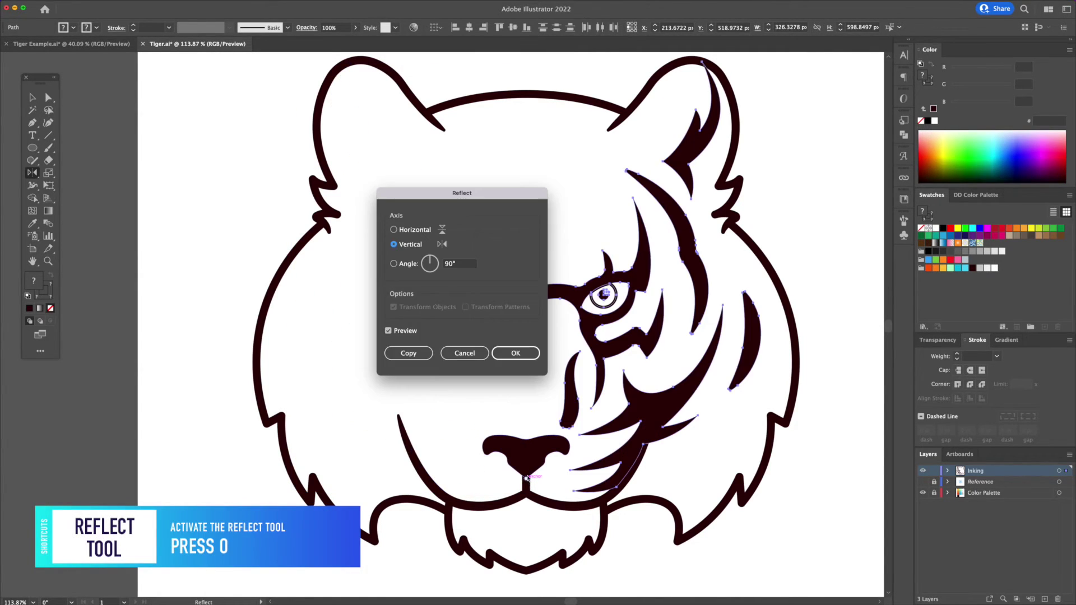
{"action": "left_click", "coordinate": [412, 356]}
{"action": "left_click", "coordinate": [518, 181]}
Unite the left and right eye mask shapes with Pathfinder and send the merged shape to the back.
{"action": "scroll", "coordinate": [535, 269], "scroll_direction": "up", "scroll_amount": 3}
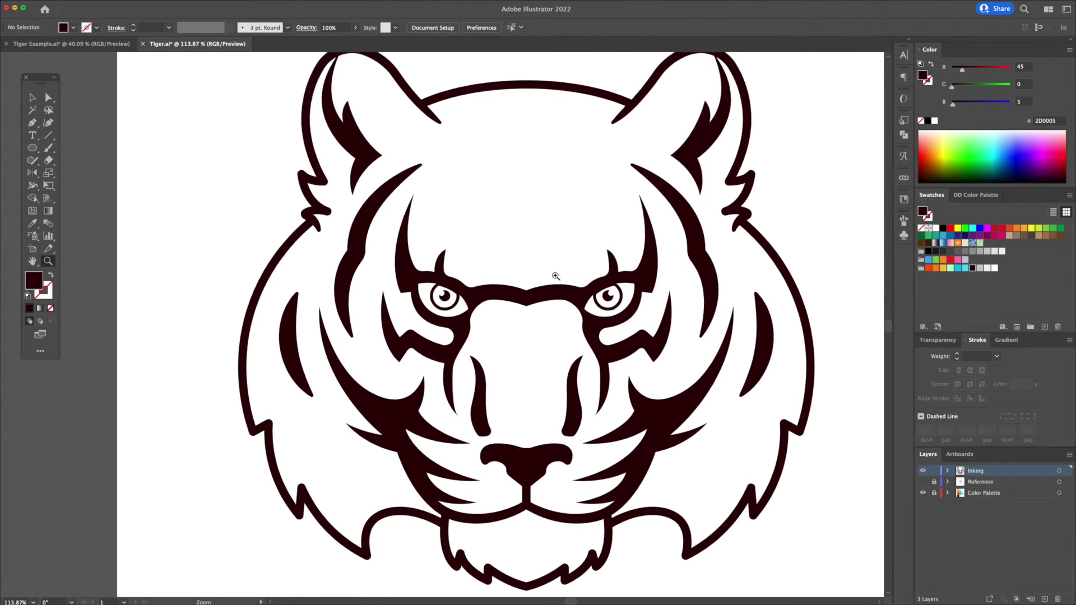
{"action": "key", "text": "v"}
{"action": "left_click", "coordinate": [516, 367]}
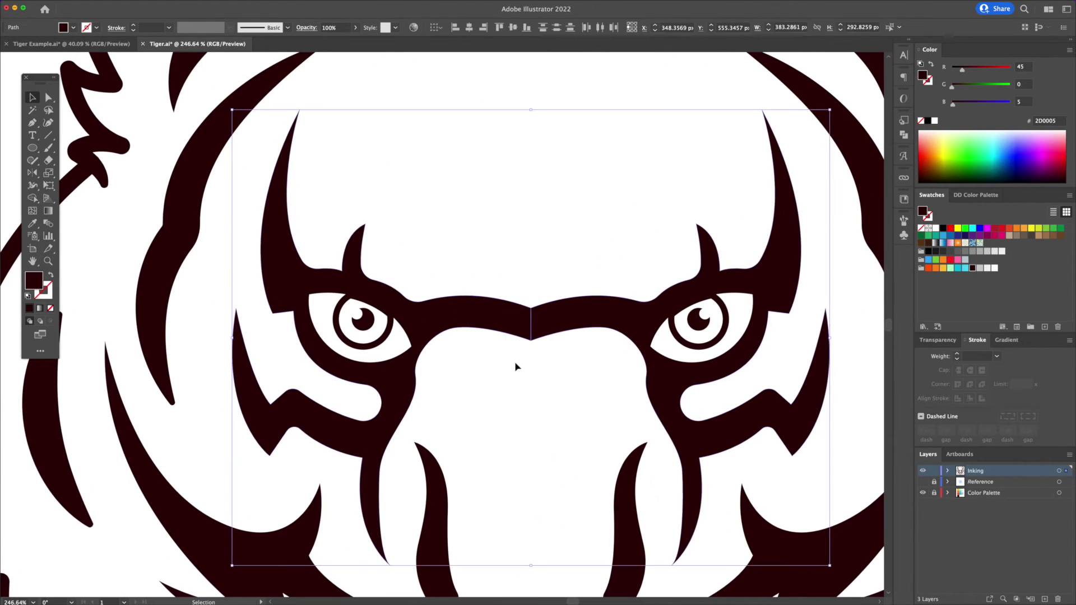
{"action": "left_click", "coordinate": [904, 136]}
{"action": "left_click", "coordinate": [776, 143]}
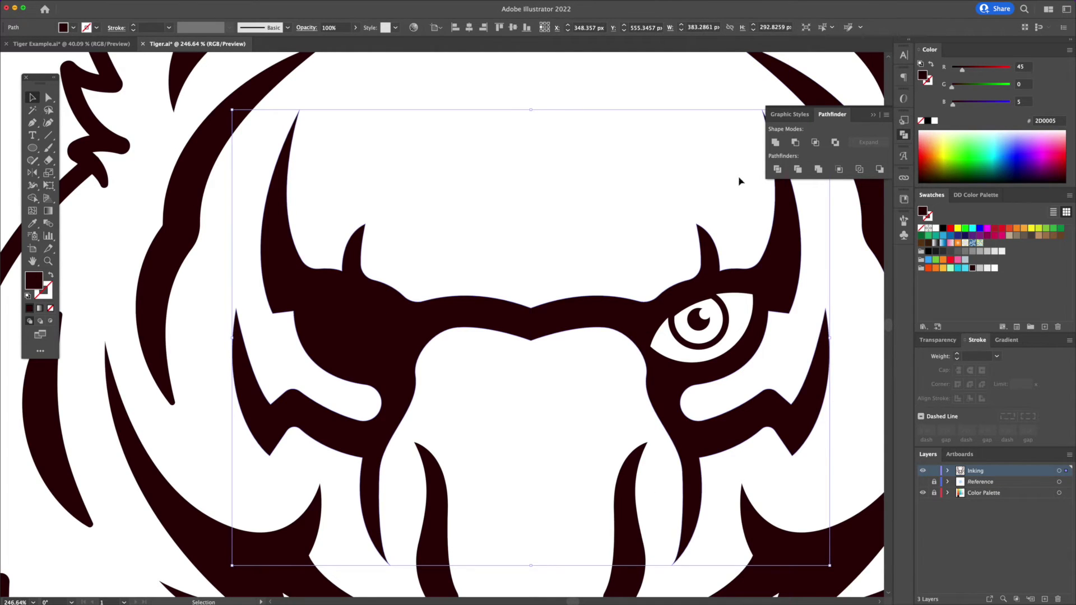
{"action": "right_click", "coordinate": [632, 307]}
{"action": "mouse_move", "coordinate": [667, 474]}
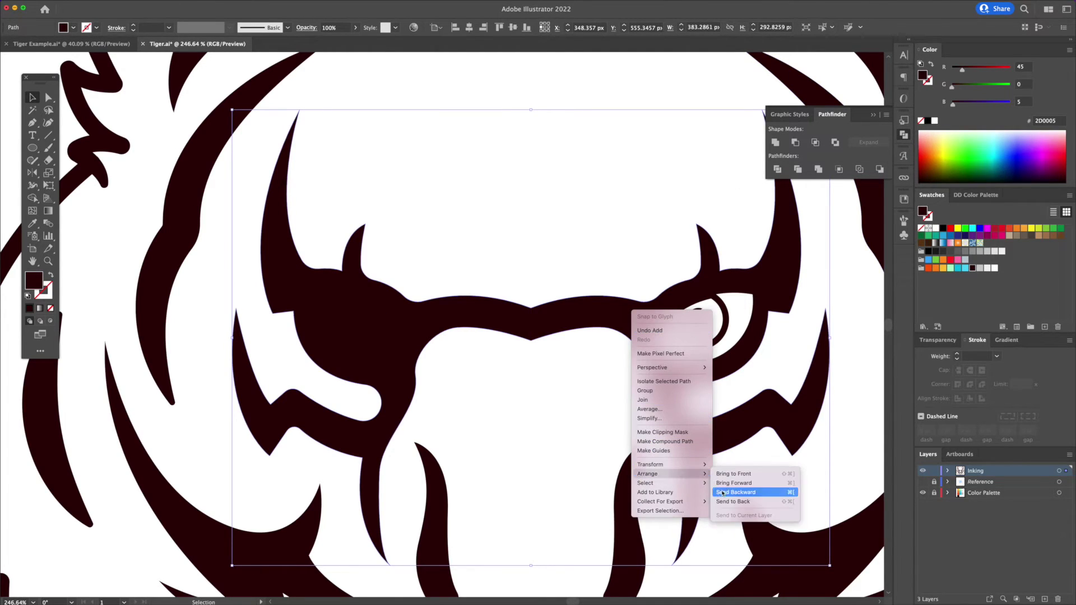
{"action": "left_click", "coordinate": [733, 502]}
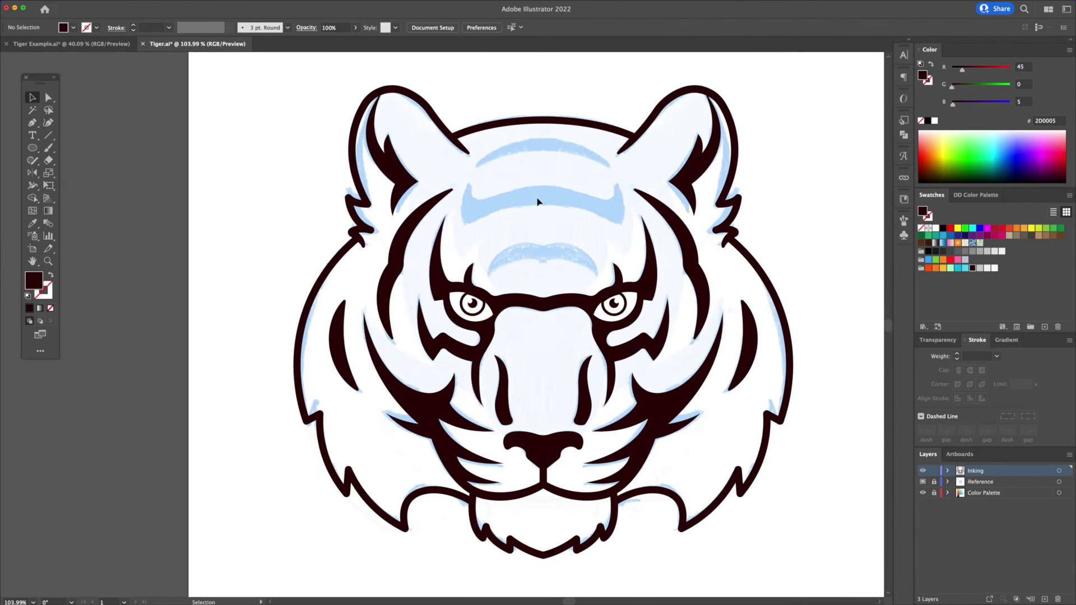
Draw a line between the ends of the upper forehead stripe and bend it into an arch over the reference.
{"action": "key", "text": "z"}
{"action": "left_click_drag", "start_coordinate": [533, 204], "coordinate": [591, 197]}
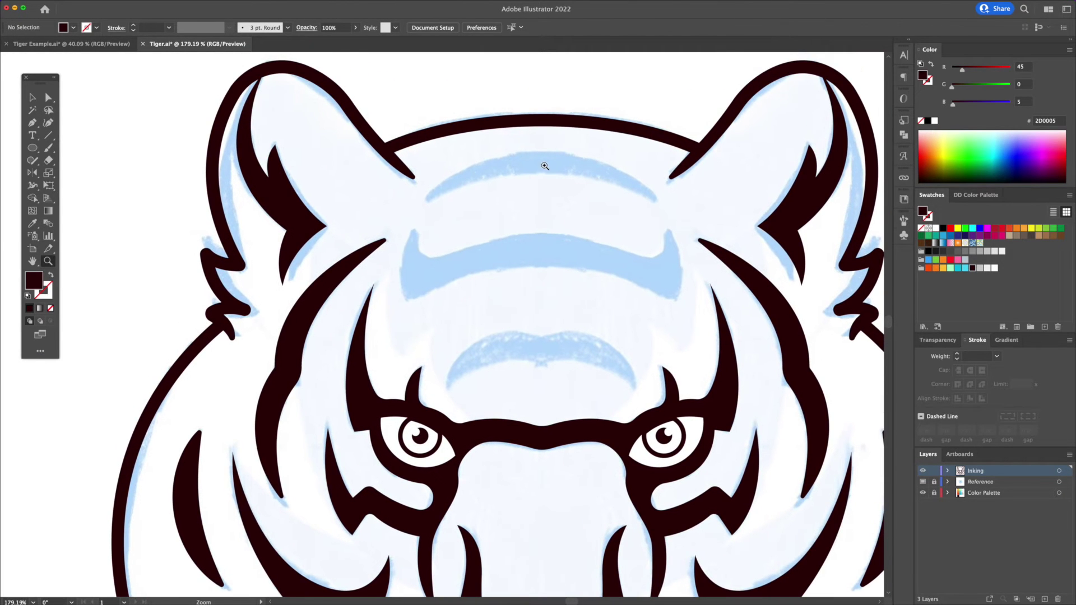
{"action": "key", "text": "backslash"}
{"action": "left_click_drag", "start_coordinate": [429, 196], "coordinate": [657, 197]}
{"action": "key", "text": "v"}
{"action": "left_click", "coordinate": [436, 27]}
{"action": "left_click", "coordinate": [461, 42]}
{"action": "key", "text": "shift+grave"}
{"action": "key", "text": "shift+w"}
{"action": "left_click_drag", "start_coordinate": [542, 196], "coordinate": [549, 163]}
Widen the middle of the upper forehead arch to match the reference stripe with tapered ends, and deselect it.
{"action": "key", "text": "v"}
{"action": "key", "text": "super+shift+a"}
{"action": "key", "text": "w"}
{"action": "key", "text": "a"}
{"action": "left_click", "coordinate": [539, 161]}
{"action": "key", "text": "v"}
{"action": "key", "text": "super+shift+a"}
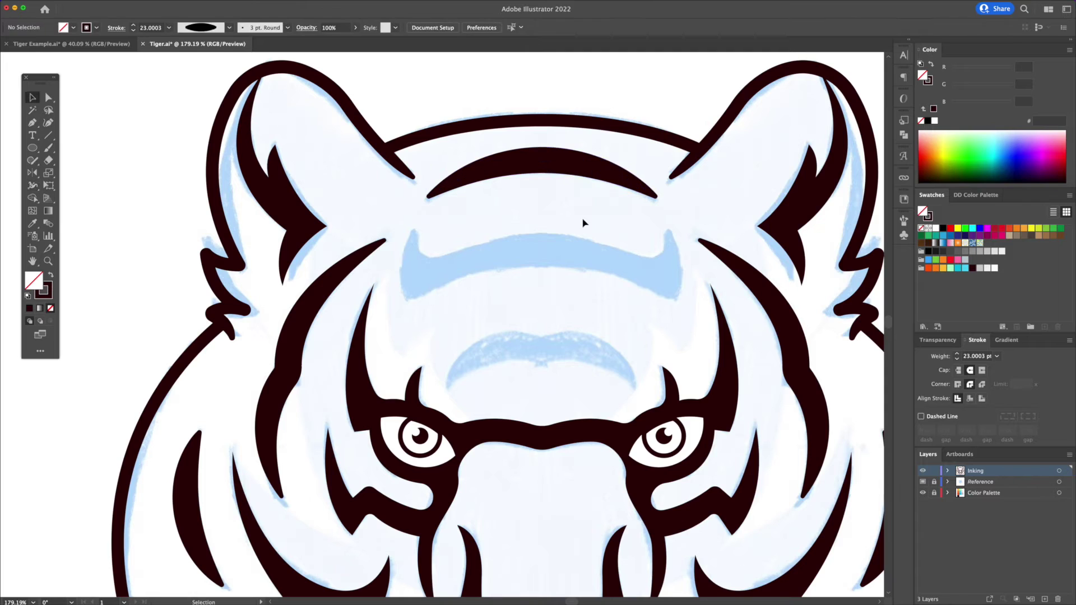
Trace the left half of the middle forehead stripe as a closed path ending at the centre line.
{"action": "scroll", "coordinate": [441, 195], "scroll_direction": "up", "scroll_amount": 4}
{"action": "key", "text": "p"}
{"action": "left_click", "coordinate": [589, 250]}
{"action": "left_click", "coordinate": [588, 300]}
{"action": "left_click_drag", "start_coordinate": [393, 351], "coordinate": [275, 421]}
{"action": "left_click", "coordinate": [393, 352]}
{"action": "left_click_drag", "start_coordinate": [400, 241], "coordinate": [435, 181]}
{"action": "left_click", "coordinate": [400, 240]}
{"action": "left_click_drag", "start_coordinate": [428, 287], "coordinate": [456, 288]}
{"action": "left_click_drag", "start_coordinate": [588, 249], "coordinate": [675, 250]}
{"action": "key", "text": "v"}
Reflect a vertical copy of the half forehead stripe across the centre line and unite both halves.
{"action": "key", "text": "o"}
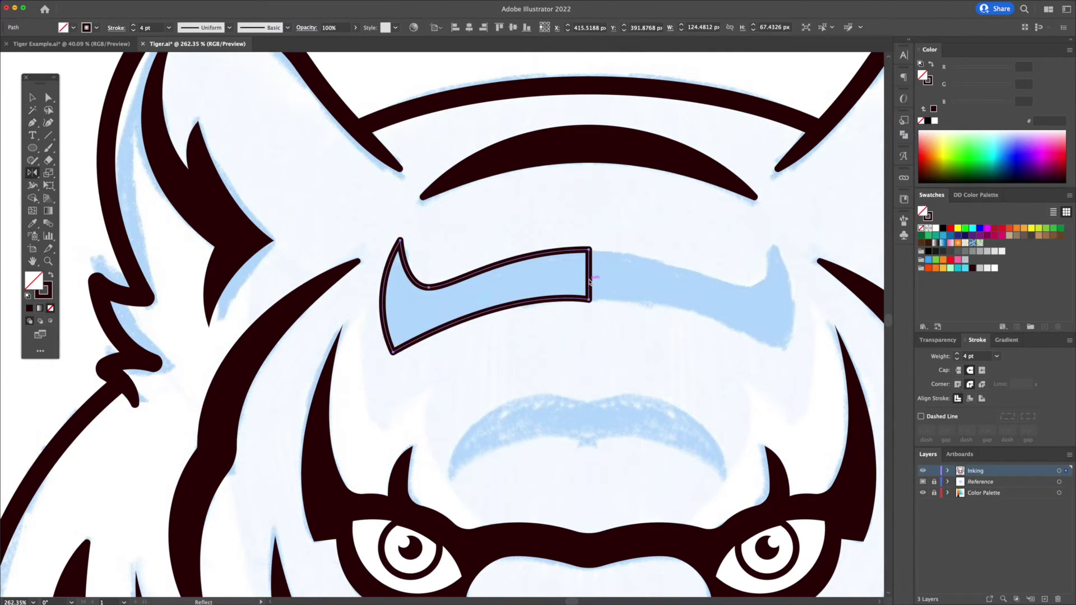
{"action": "left_click", "coordinate": [589, 280], "text": "alt"}
{"action": "left_click", "coordinate": [404, 377]}
{"action": "key", "text": "v"}
{"action": "left_click_drag", "start_coordinate": [615, 271], "coordinate": [562, 281]}
{"action": "left_click", "coordinate": [903, 135]}
{"action": "left_click", "coordinate": [775, 132]}
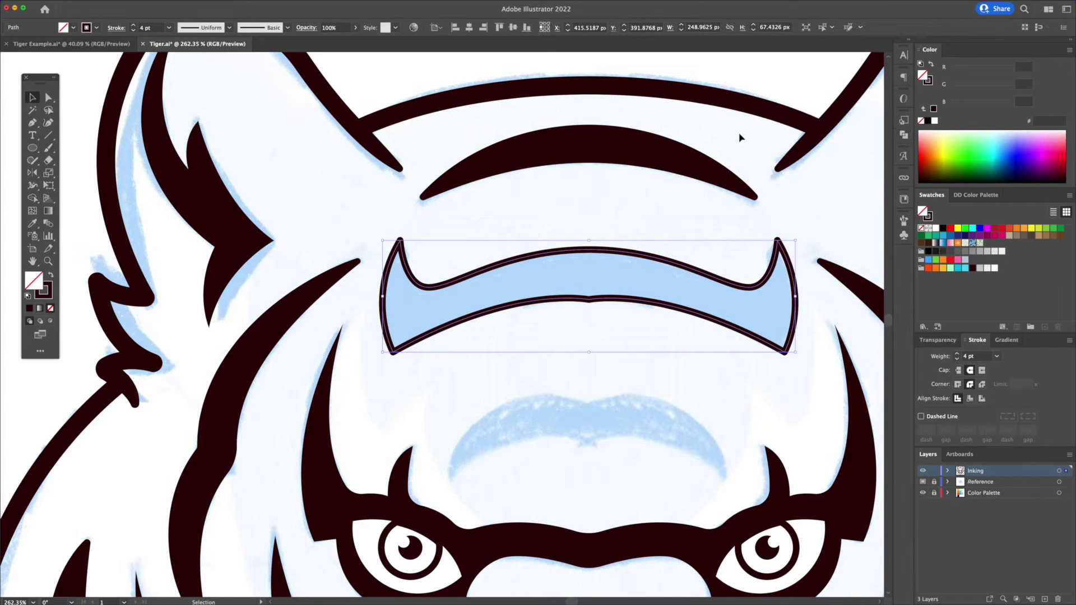
Swap the middle forehead stripe's stroke and fill to make it solid dark, and raise its lower centre anchor slightly.
{"action": "key", "text": "shift+x"}
{"action": "key", "text": "a"}
{"action": "left_click_drag", "start_coordinate": [588, 301], "coordinate": [589, 294]}
{"action": "key", "text": "v"}
{"action": "left_click", "coordinate": [606, 320]}
Round the two lower corners of the middle forehead stripe.
{"action": "key", "text": "a"}
{"action": "left_click", "coordinate": [389, 357]}
{"action": "left_click", "coordinate": [780, 357], "text": "shift"}
{"action": "left_click_drag", "start_coordinate": [777, 347], "coordinate": [775, 333]}
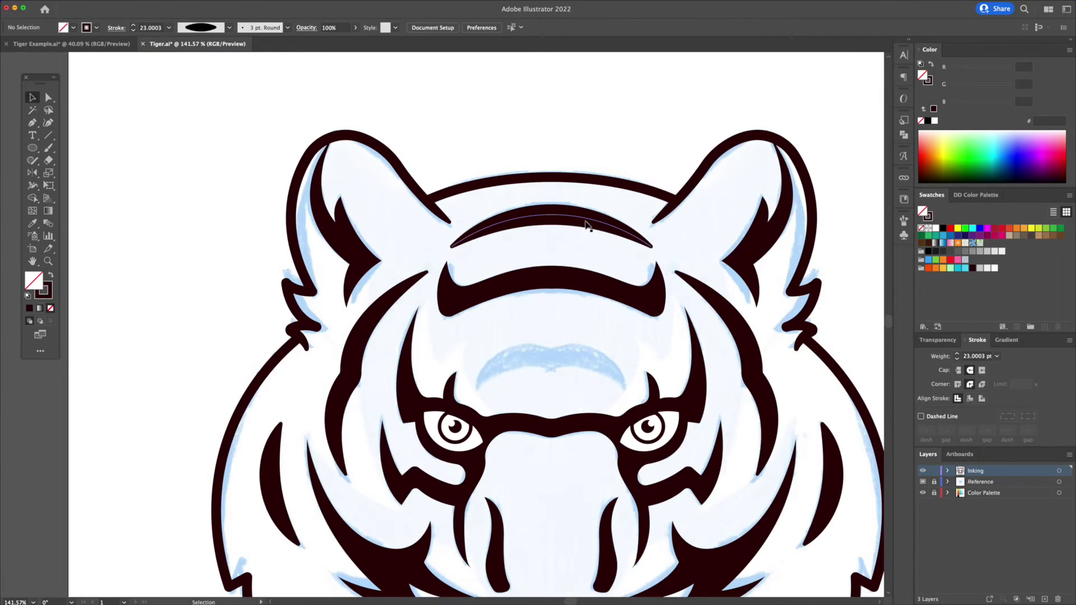
Duplicate the upper forehead stripe onto the lowest forehead marking, narrow it, and position it over the reference.
{"action": "left_click_drag", "start_coordinate": [587, 219], "coordinate": [588, 346]}
{"action": "left_click_drag", "start_coordinate": [654, 361], "coordinate": [631, 362]}
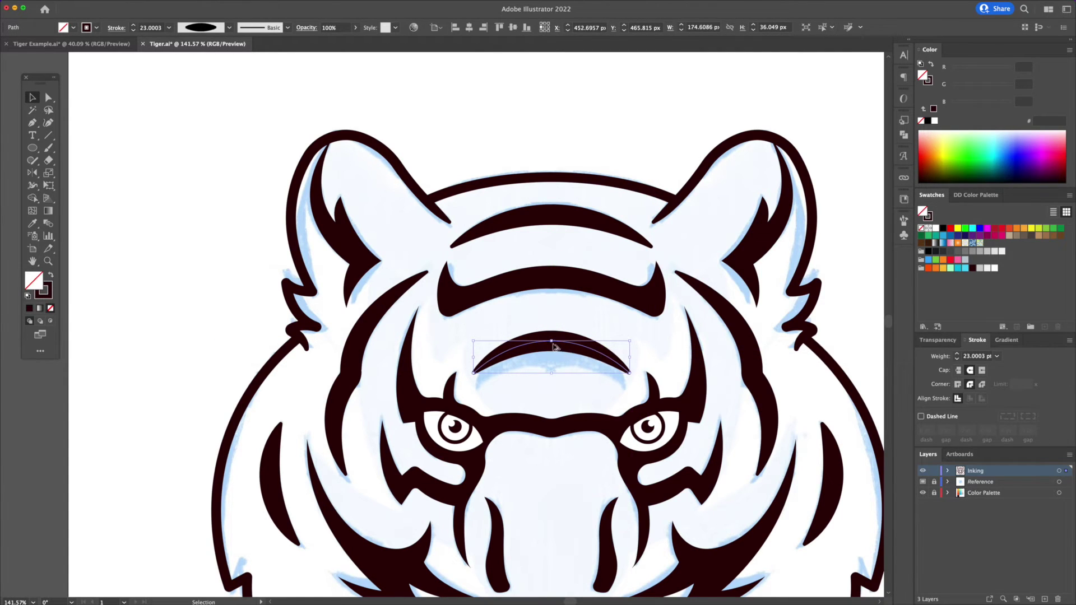
{"action": "left_click_drag", "start_coordinate": [552, 344], "coordinate": [558, 352]}
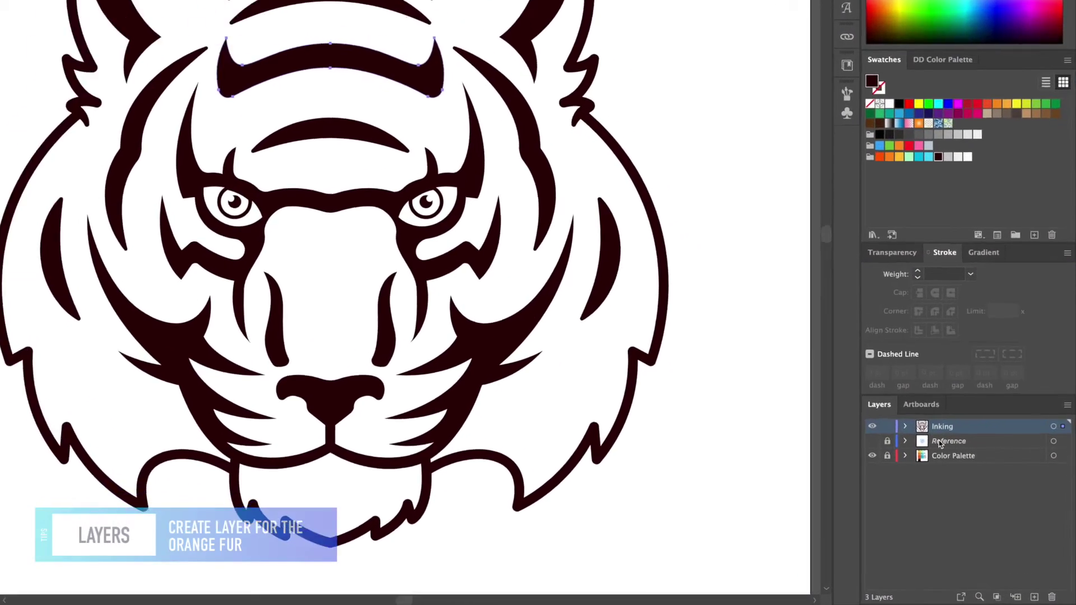
Create a new layer between Inking and Reference and name it Orange.
{"action": "left_click", "coordinate": [974, 482]}
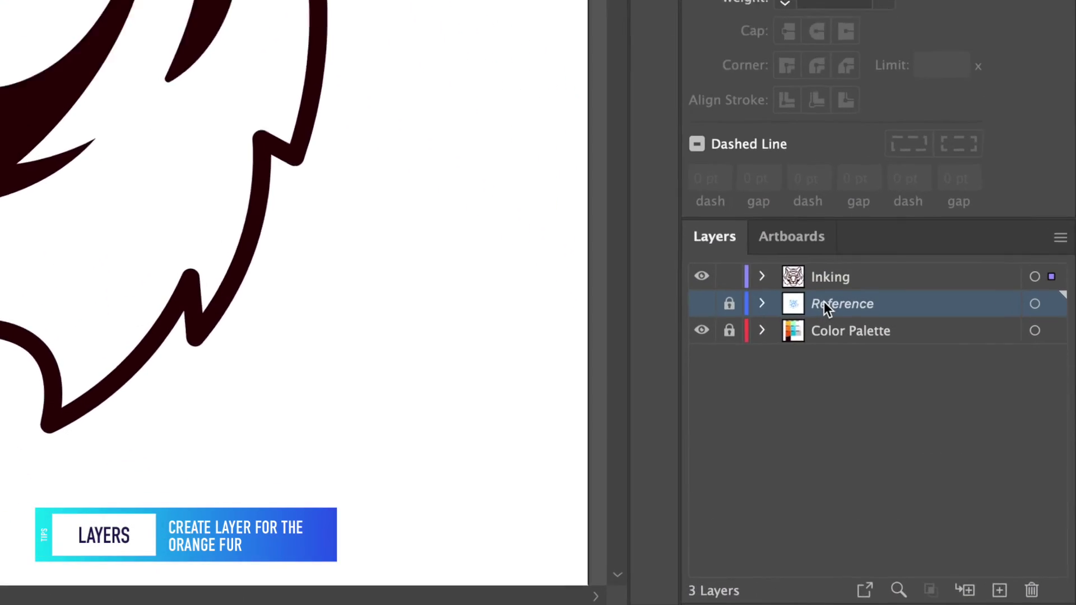
{"action": "left_click", "coordinate": [1045, 599]}
{"action": "double_click", "coordinate": [807, 266]}
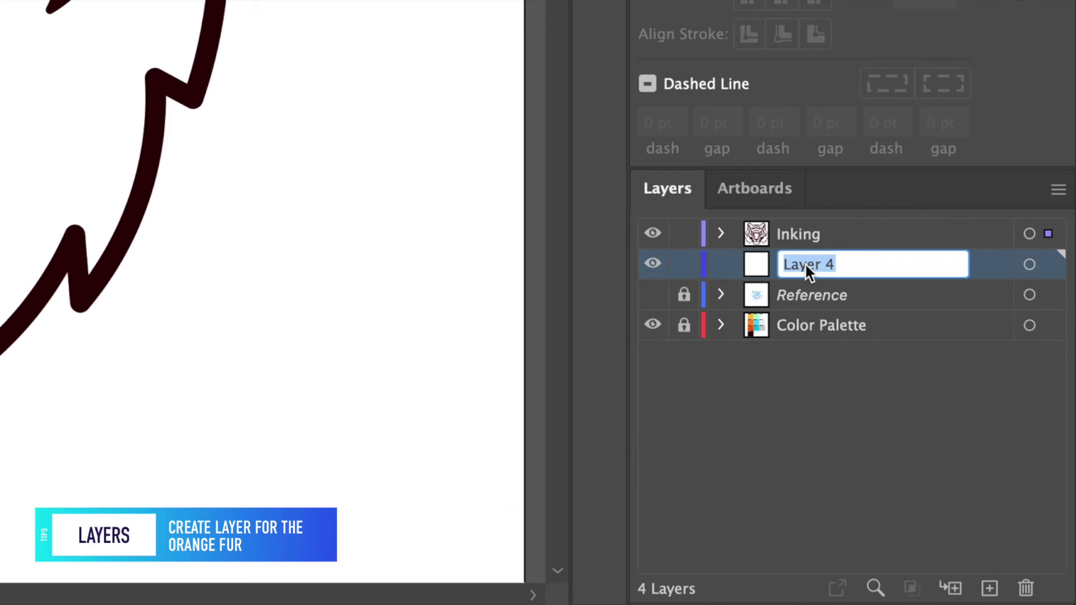
{"action": "type", "text": "Orange"}
{"action": "key", "text": "Return"}
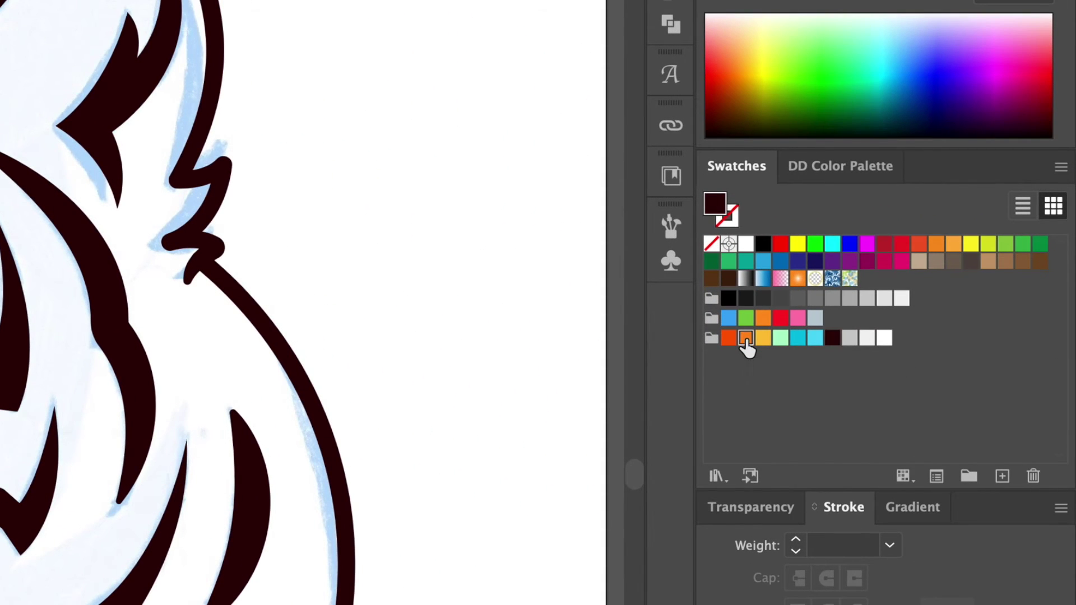
Set the fill to the orange FF8B17 swatch and set the Reference layer's image dimming to 100%.
{"action": "left_click", "coordinate": [746, 339]}
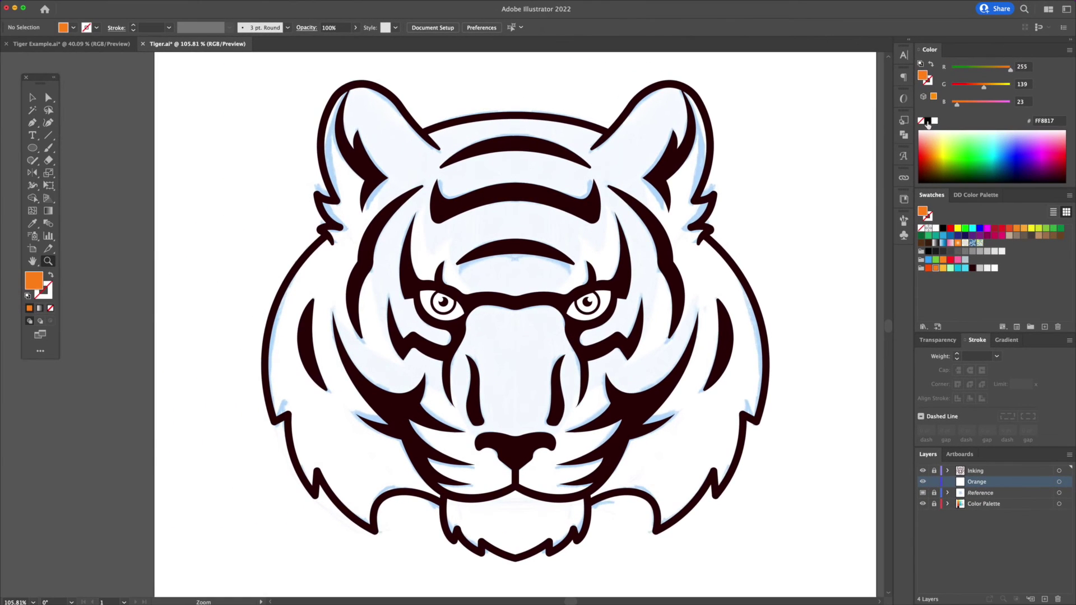
{"action": "left_click_drag", "start_coordinate": [491, 451], "coordinate": [570, 447]}
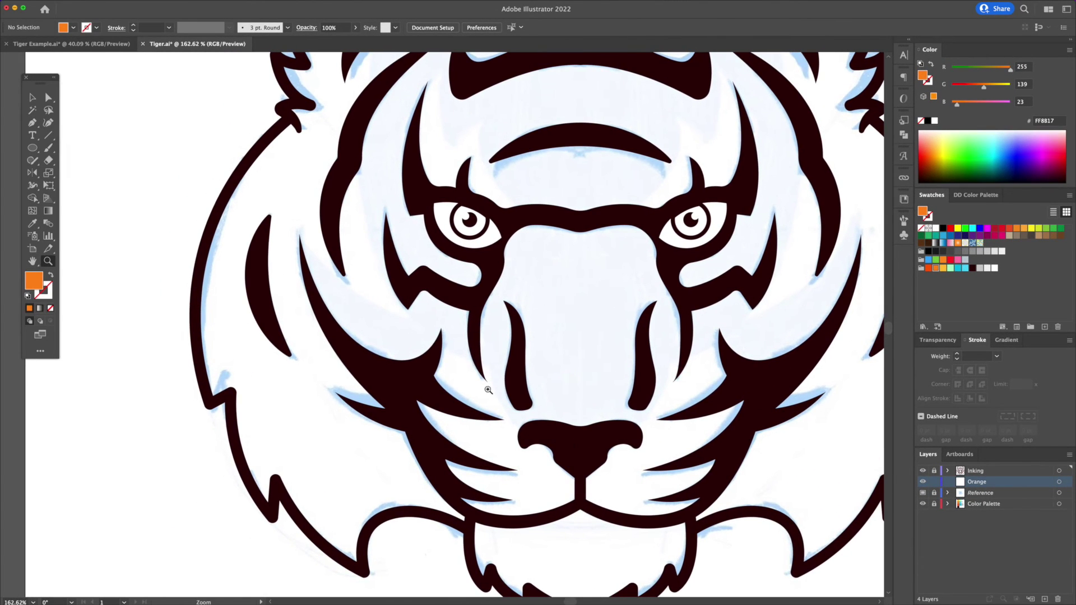
{"action": "double_click", "coordinate": [973, 496]}
{"action": "left_click", "coordinate": [711, 379]}
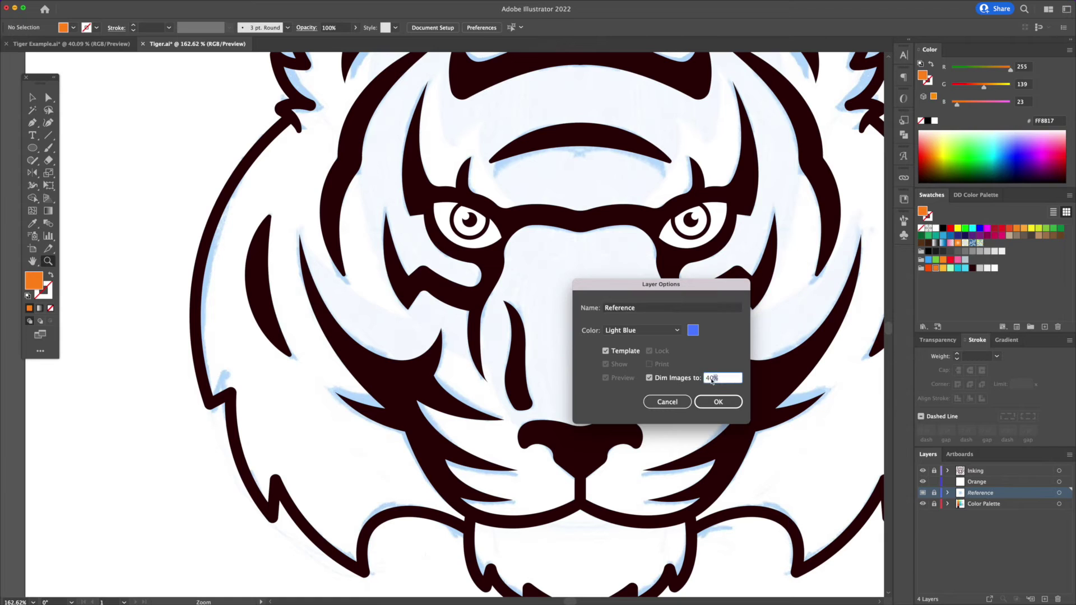
{"action": "type", "text": "100"}
{"action": "key", "text": "Return"}
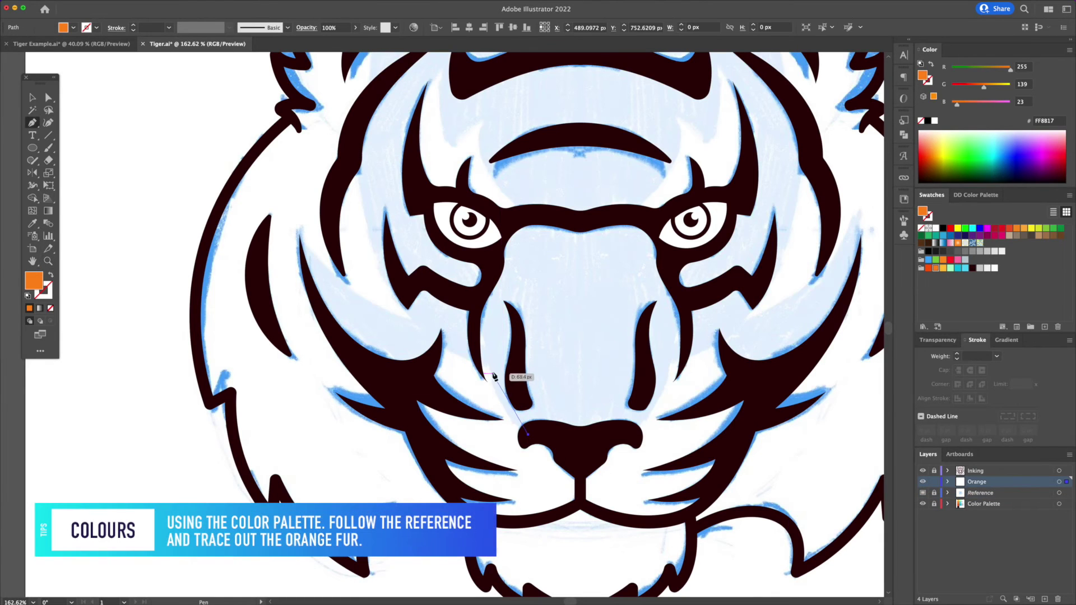
Trace the orange fur edge from the nose along the left cheek to the upper tip of the long cheek stripe.
{"action": "left_click", "coordinate": [490, 370]}
{"action": "left_click_drag", "start_coordinate": [484, 323], "coordinate": [417, 323]}
{"action": "left_click", "coordinate": [439, 348]}
{"action": "left_click_drag", "start_coordinate": [402, 371], "coordinate": [369, 369]}
{"action": "left_click_drag", "start_coordinate": [300, 234], "coordinate": [290, 134]}
{"action": "left_click", "coordinate": [299, 234]}
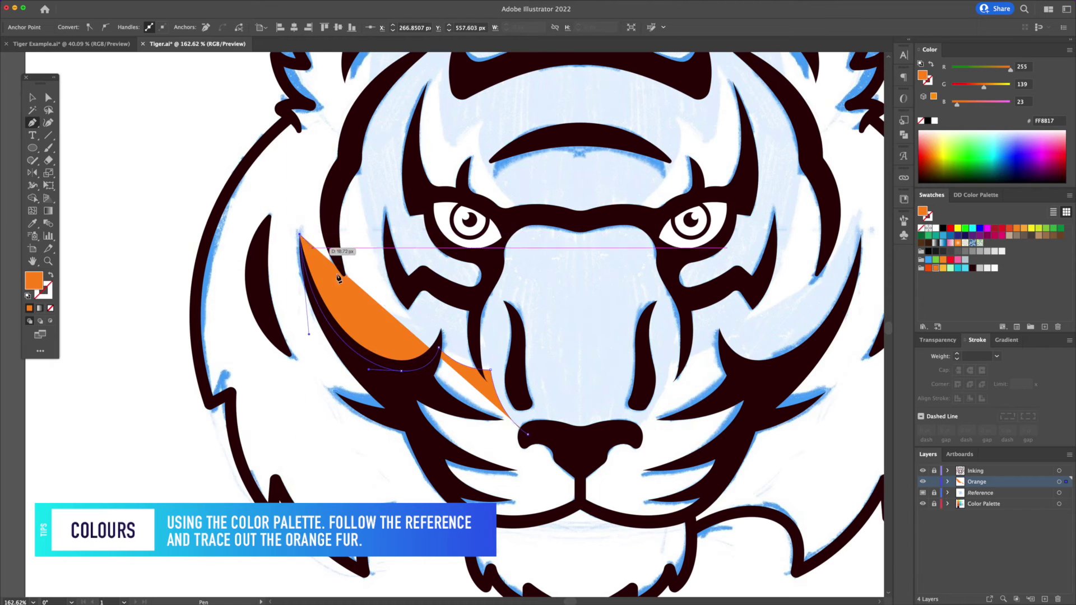
Continue the orange fur path along the left curved stripe and up into the inner ear marking.
{"action": "scroll", "coordinate": [383, 301], "scroll_direction": "up", "scroll_amount": 5}
{"action": "left_click_drag", "start_coordinate": [369, 299], "coordinate": [387, 222]}
{"action": "left_click", "coordinate": [368, 299]}
{"action": "left_click", "coordinate": [391, 228]}
{"action": "left_click_drag", "start_coordinate": [391, 166], "coordinate": [423, 321]}
{"action": "left_click", "coordinate": [417, 337]}
{"action": "left_click", "coordinate": [393, 320]}
{"action": "left_click", "coordinate": [377, 308]}
{"action": "left_click", "coordinate": [365, 293]}
{"action": "left_click_drag", "start_coordinate": [352, 244], "coordinate": [354, 240]}
{"action": "left_click_drag", "start_coordinate": [358, 245], "coordinate": [384, 246]}
Extend the orange fur path around the left ear's outline and along the head to its top centre.
{"action": "key", "text": "p"}
{"action": "left_click", "coordinate": [359, 243]}
{"action": "left_click", "coordinate": [379, 198]}
{"action": "left_click_drag", "start_coordinate": [483, 213], "coordinate": [542, 255]}
{"action": "left_click", "coordinate": [594, 335]}
{"action": "scroll", "coordinate": [617, 347], "scroll_direction": "right", "scroll_amount": 10}
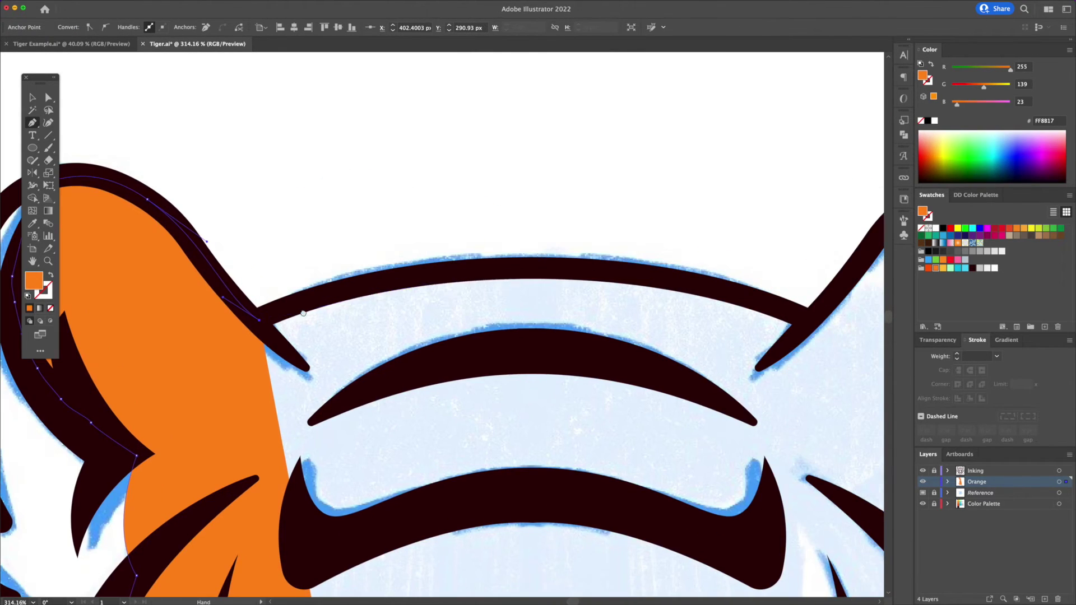
{"action": "left_click_drag", "start_coordinate": [533, 270], "coordinate": [541, 174]}
{"action": "left_click", "coordinate": [533, 270]}
Bring the orange fur path down the centre line to the nose to close the left half, and deselect it.
{"action": "key", "text": "z"}
{"action": "left_click", "coordinate": [540, 572]}
{"action": "left_click", "coordinate": [489, 567]}
{"action": "key", "text": "z"}
{"action": "left_click_drag", "start_coordinate": [557, 543], "coordinate": [527, 530]}
{"action": "key", "text": "v"}
{"action": "left_click", "coordinate": [608, 488]}
Reflect a vertical copy of the orange half across the centre line and unite both halves.
{"action": "left_click", "coordinate": [489, 380]}
{"action": "key", "text": "o"}
{"action": "left_click", "coordinate": [509, 388], "text": "alt"}
{"action": "left_click", "coordinate": [408, 355]}
{"action": "key", "text": "v"}
{"action": "left_click_drag", "start_coordinate": [841, 483], "coordinate": [505, 402]}
{"action": "key", "text": "ctrl+shift+F9"}
{"action": "left_click", "coordinate": [775, 142]}
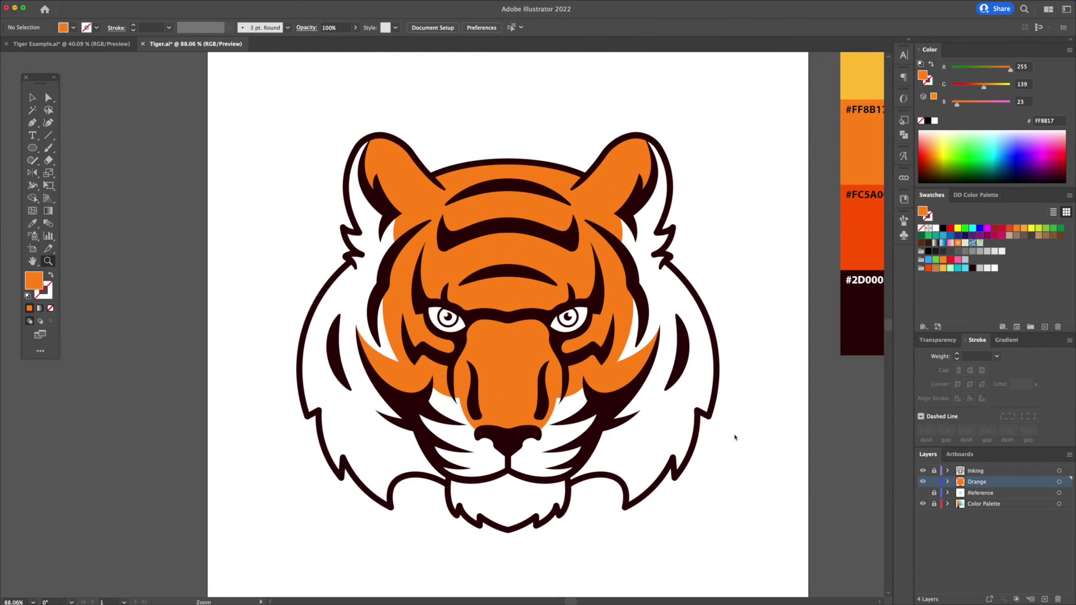
Add a new layer above Reference and duplicate all the artwork of the unlocked Inking layer onto it.
{"action": "left_click", "coordinate": [982, 495]}
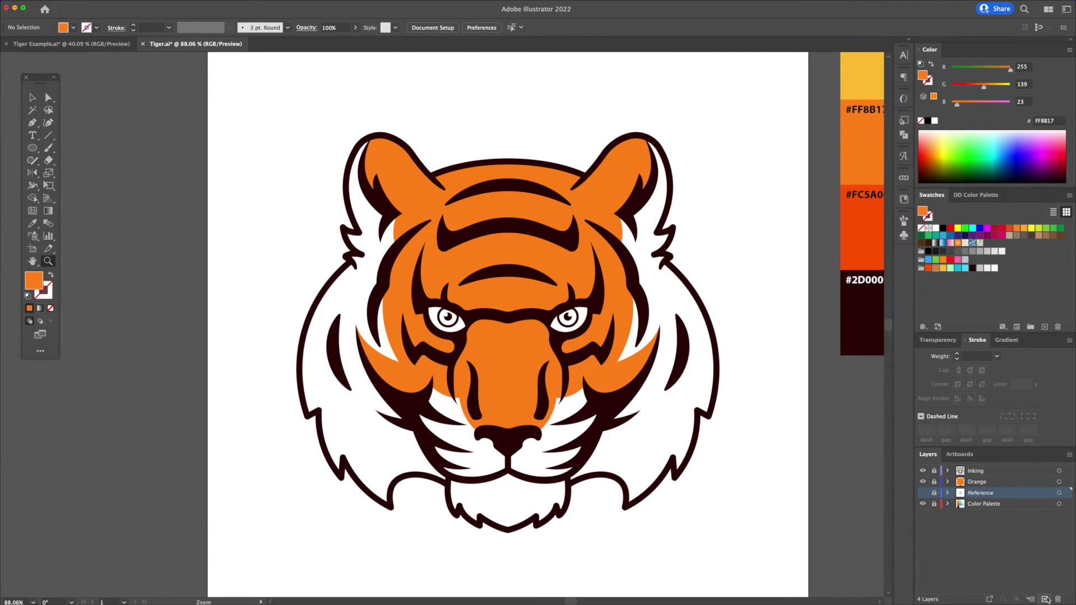
{"action": "left_click", "coordinate": [934, 472]}
{"action": "key", "text": "ctrl+a"}
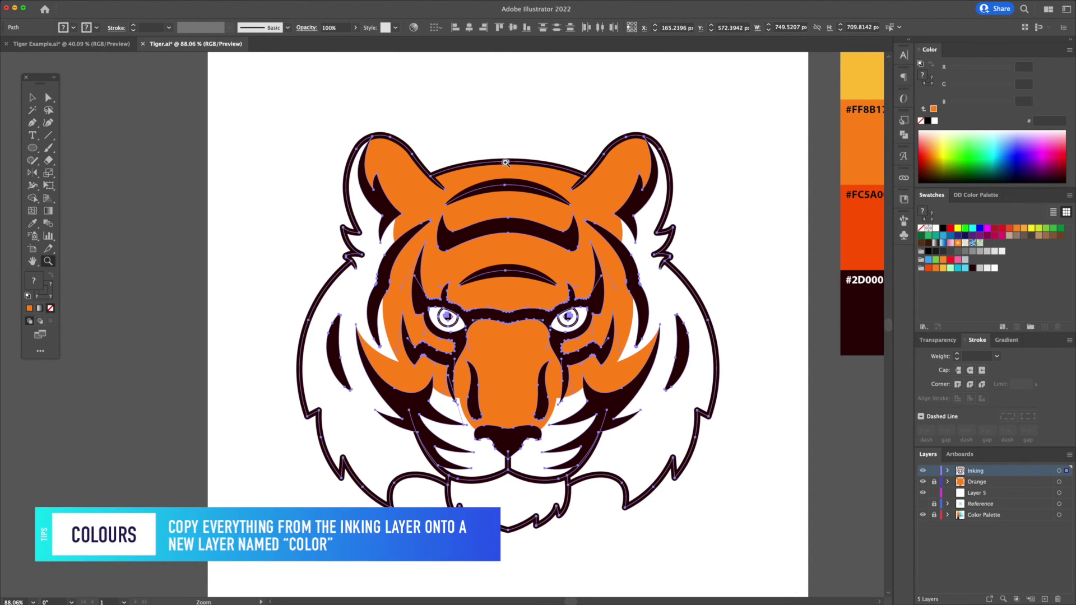
{"action": "key", "text": "v"}
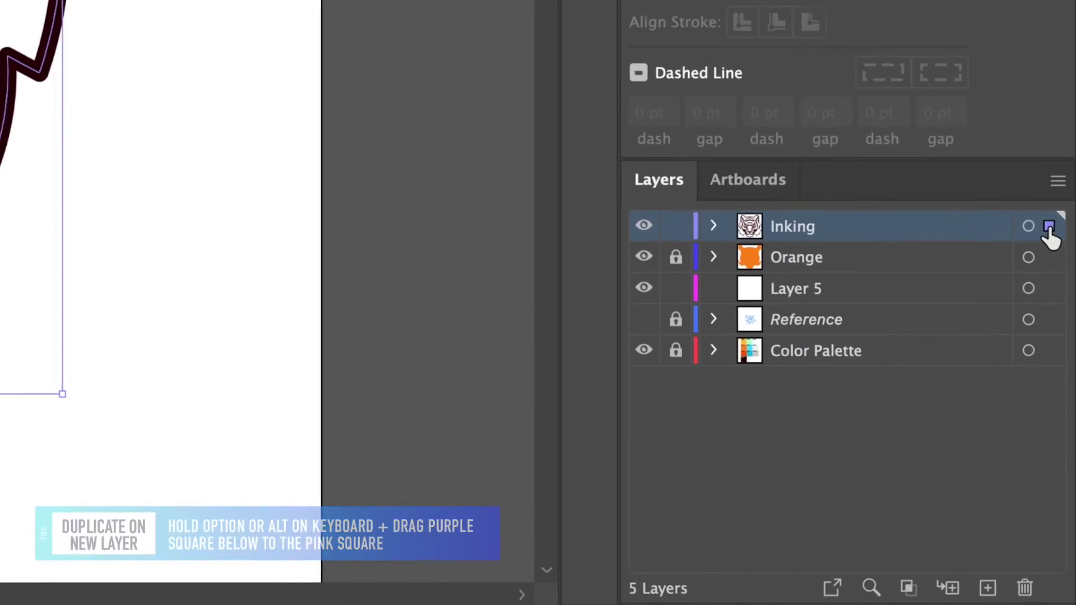
{"action": "left_click_drag", "start_coordinate": [1066, 471], "coordinate": [1069, 493]}
{"action": "left_click_drag", "start_coordinate": [1052, 278], "coordinate": [1053, 283]}
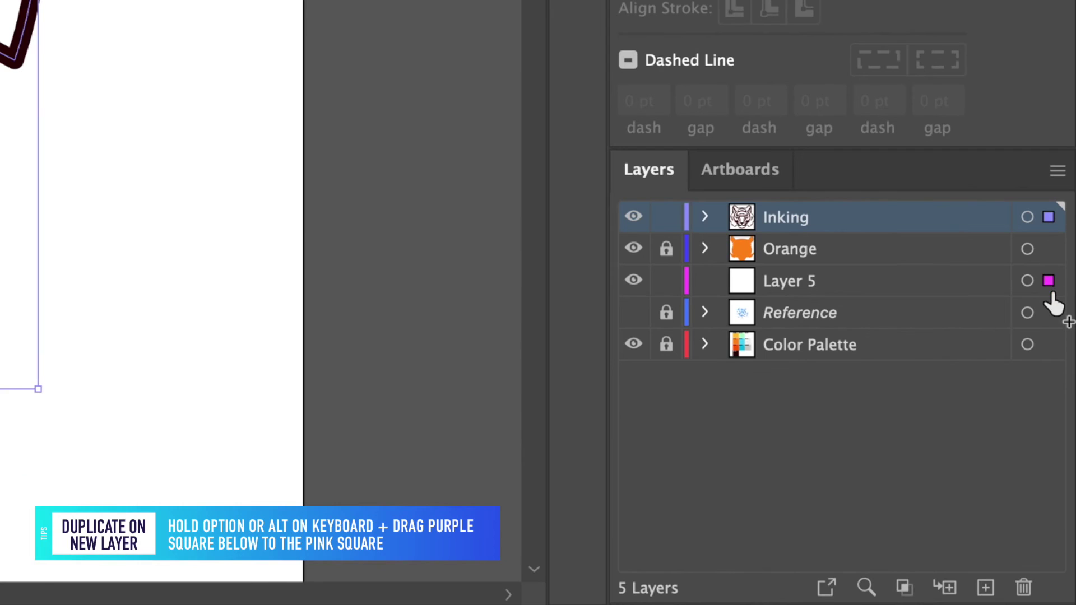
Rename the new layer as Colour and hide the Inking and Orange layers.
{"action": "double_click", "coordinate": [794, 283]}
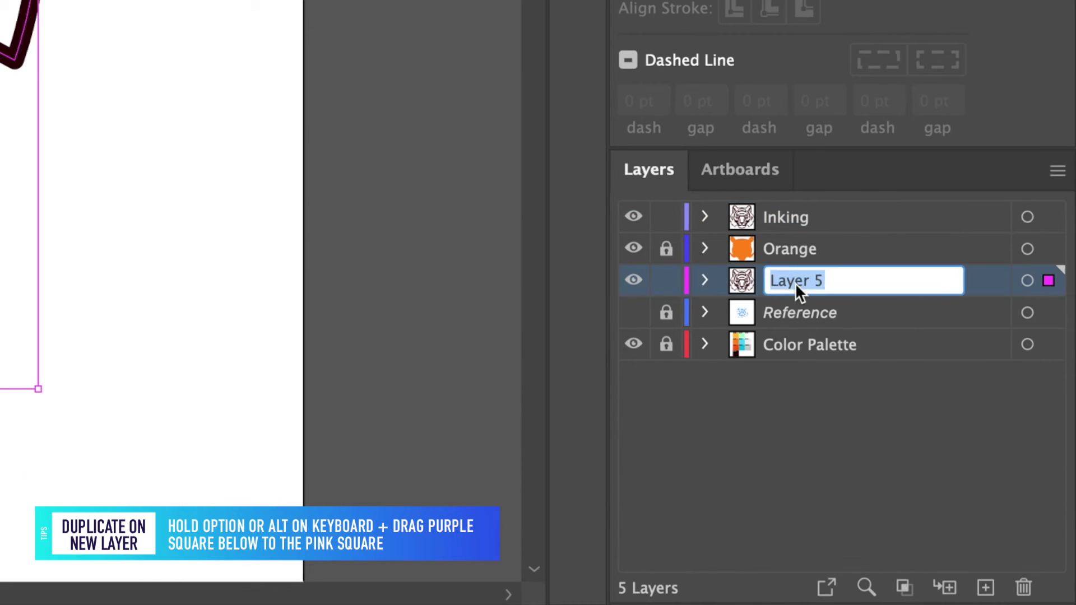
{"action": "type", "text": "Colour"}
{"action": "key", "text": "Return"}
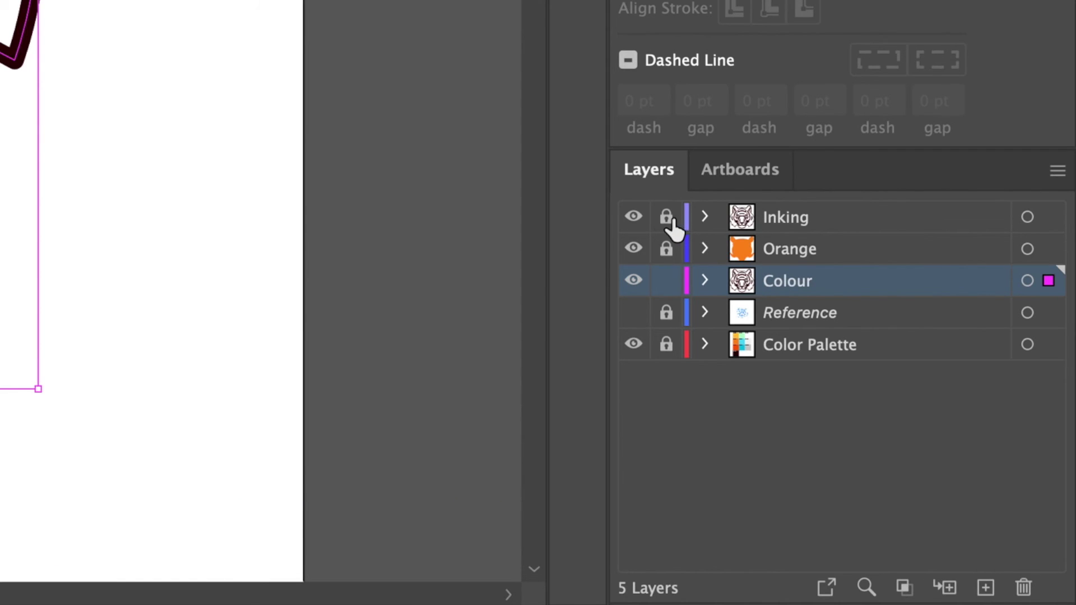
{"action": "left_click", "coordinate": [634, 217]}
{"action": "left_click", "coordinate": [634, 248]}
{"action": "left_click", "coordinate": [767, 487]}
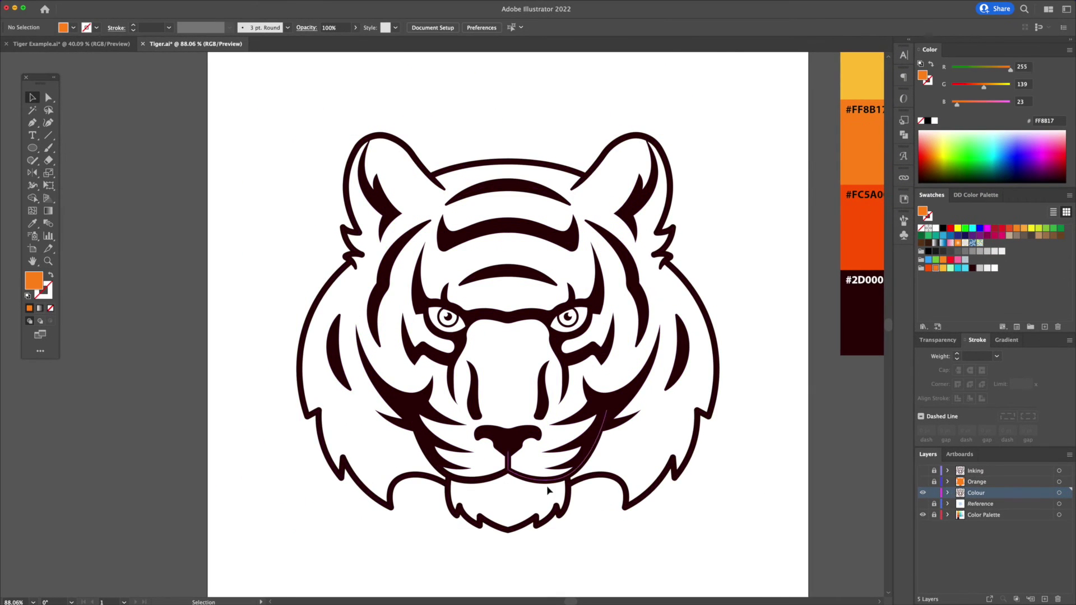
Delete the large cheek stripes, the nose, and the nose bridge stripes from the Colour layer.
{"action": "left_click", "coordinate": [452, 422], "text": "super"}
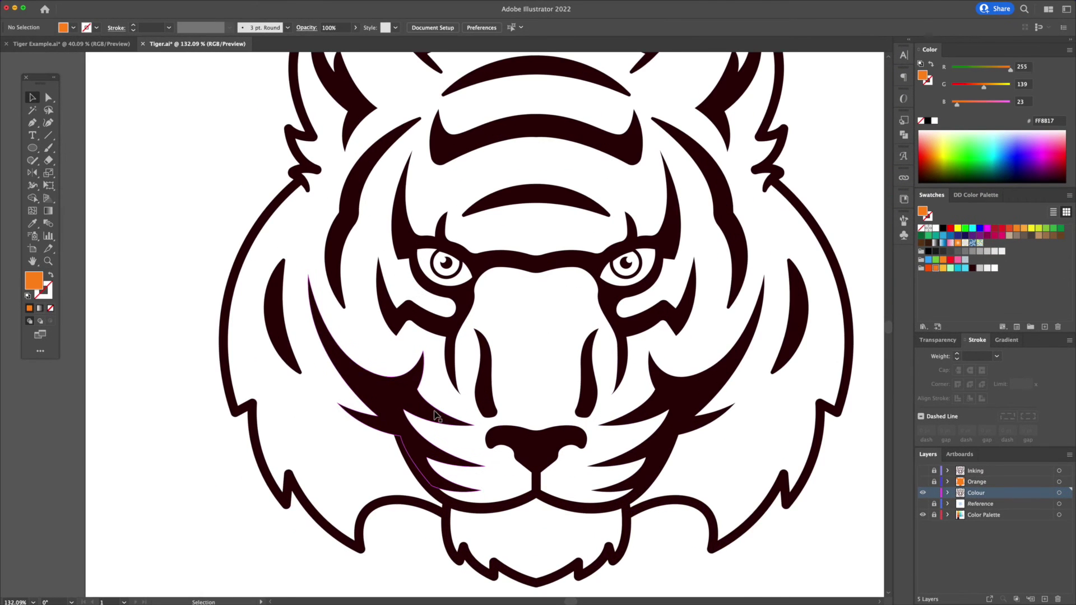
{"action": "left_click", "coordinate": [392, 401]}
{"action": "key", "text": "Delete"}
{"action": "left_click", "coordinate": [661, 400]}
{"action": "key", "text": "Delete"}
{"action": "left_click", "coordinate": [538, 440]}
{"action": "key", "text": "Delete"}
{"action": "left_click", "coordinate": [588, 395]}
{"action": "left_click", "coordinate": [462, 316]}
{"action": "key", "text": "Delete"}
Delete the eyes, the forehead stripes, and the long curved side stripes from the Colour layer.
{"action": "left_click_drag", "start_coordinate": [407, 227], "coordinate": [639, 297]}
{"action": "key", "text": "Delete"}
{"action": "left_click", "coordinate": [579, 198]}
{"action": "key", "text": "Delete"}
{"action": "left_click", "coordinate": [566, 130]}
{"action": "key", "text": "super+z"}
{"action": "key", "text": "super+z"}
{"action": "key", "text": "super+z"}
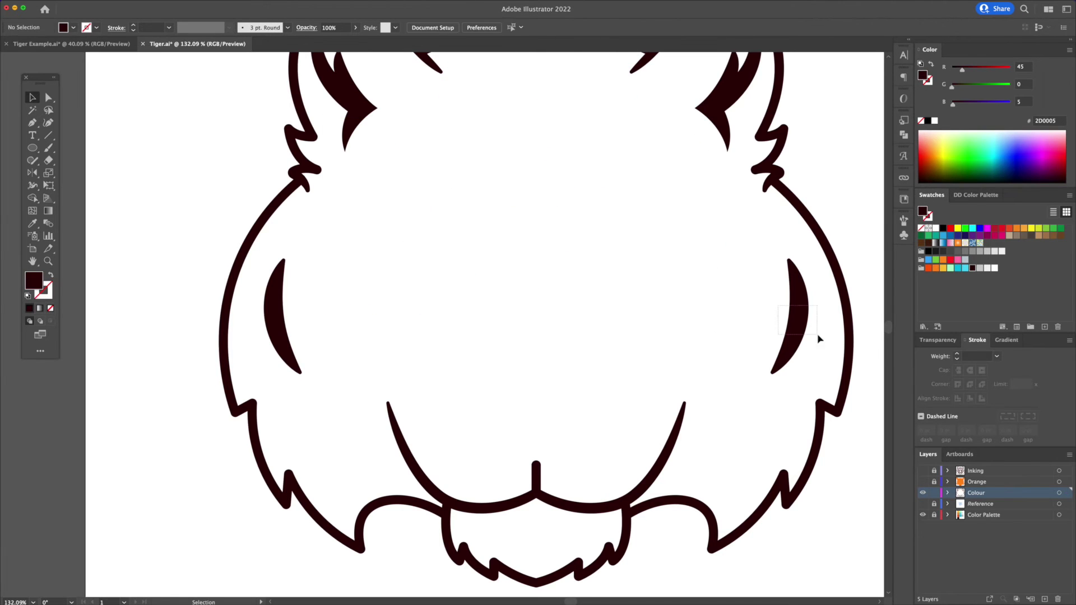
Delete the outer cheek stripes and inner ear markings, and select all the remaining outlines.
{"action": "scroll", "coordinate": [656, 281], "scroll_direction": "up", "scroll_amount": 3}
{"action": "key", "text": "super+z"}
{"action": "key", "text": "super+z"}
{"action": "scroll", "coordinate": [502, 286], "scroll_direction": "down", "scroll_amount": 4}
{"action": "key", "text": "super+a"}
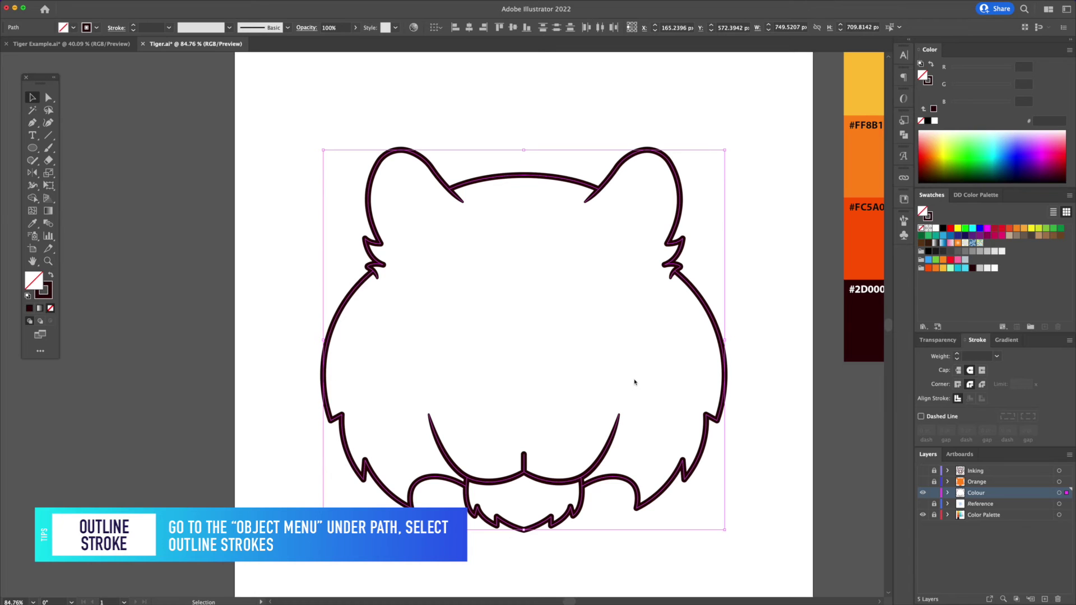
Convert the selected tiger outlines with Outline Stroke and unite them into one combined shape with Pathfinder.
{"action": "left_click_drag", "start_coordinate": [634, 383], "coordinate": [631, 371]}
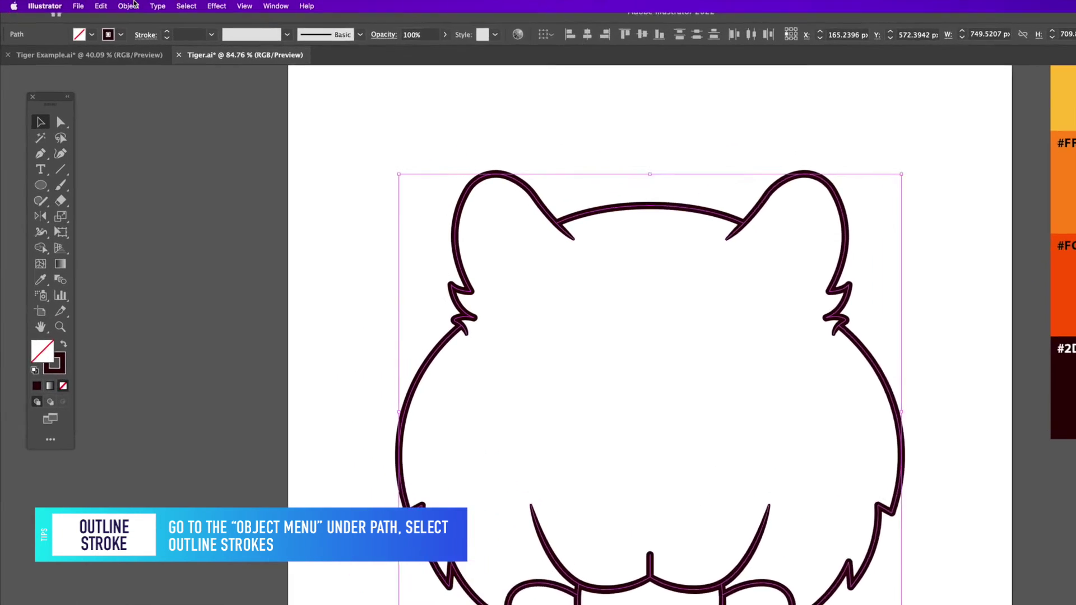
{"action": "left_click", "coordinate": [134, 3]}
{"action": "mouse_move", "coordinate": [164, 270]}
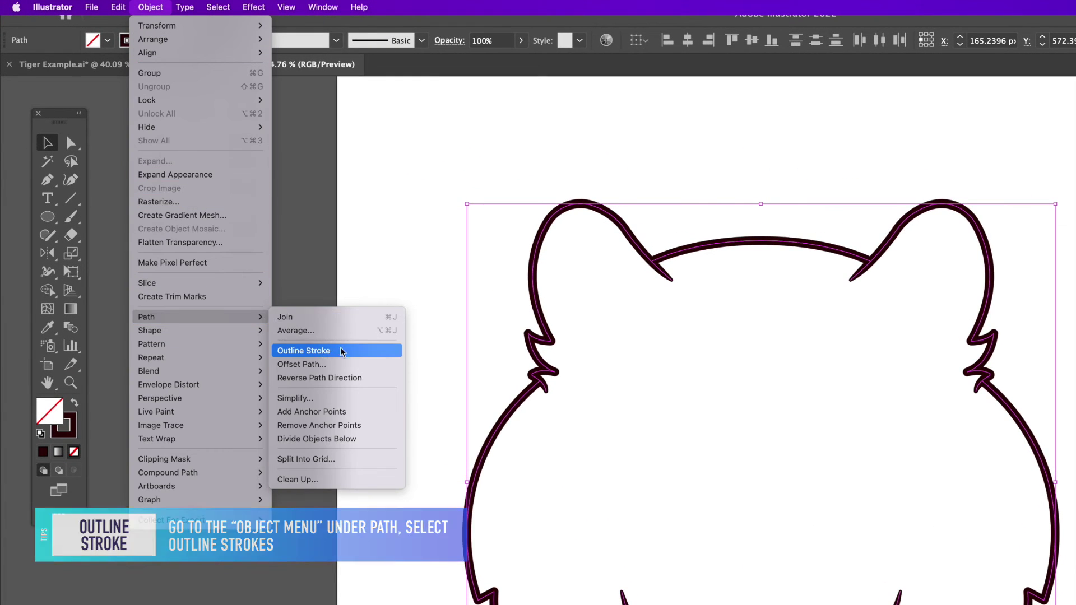
{"action": "left_click", "coordinate": [342, 351]}
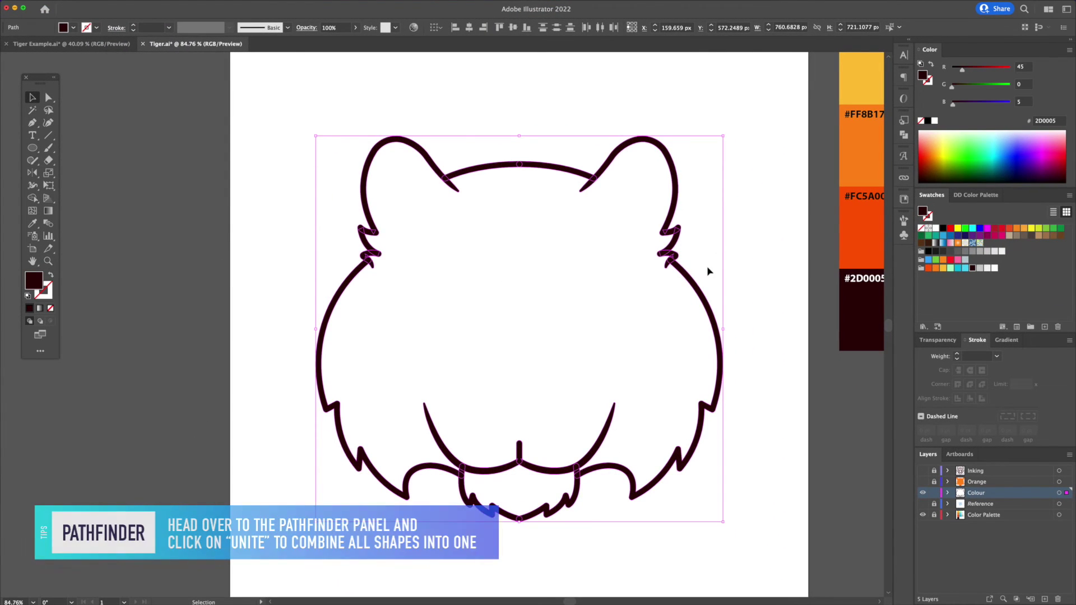
{"action": "left_click", "coordinate": [903, 136]}
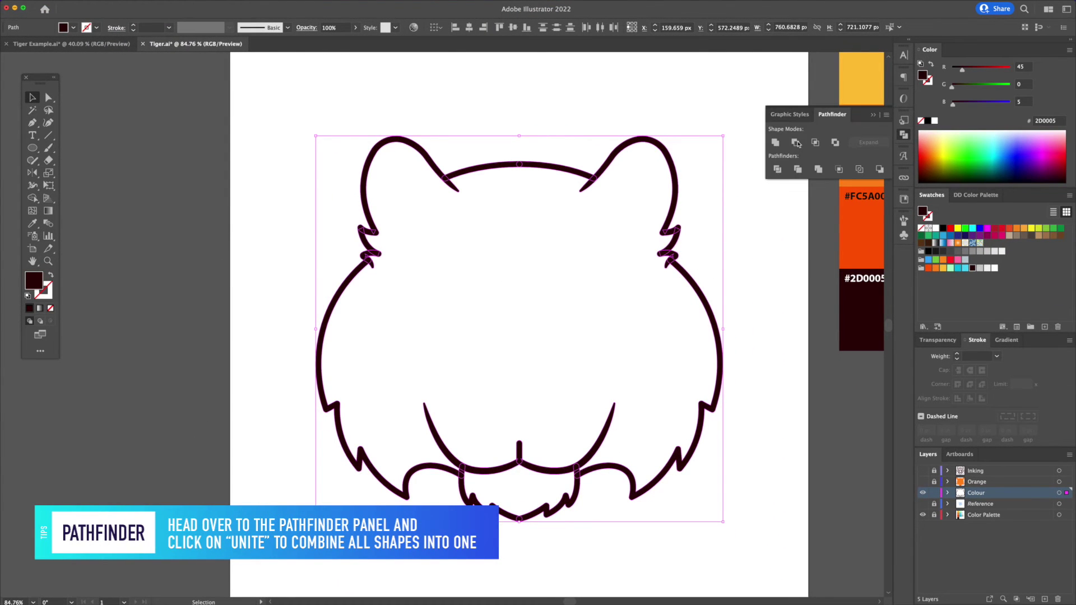
{"action": "left_click", "coordinate": [777, 142]}
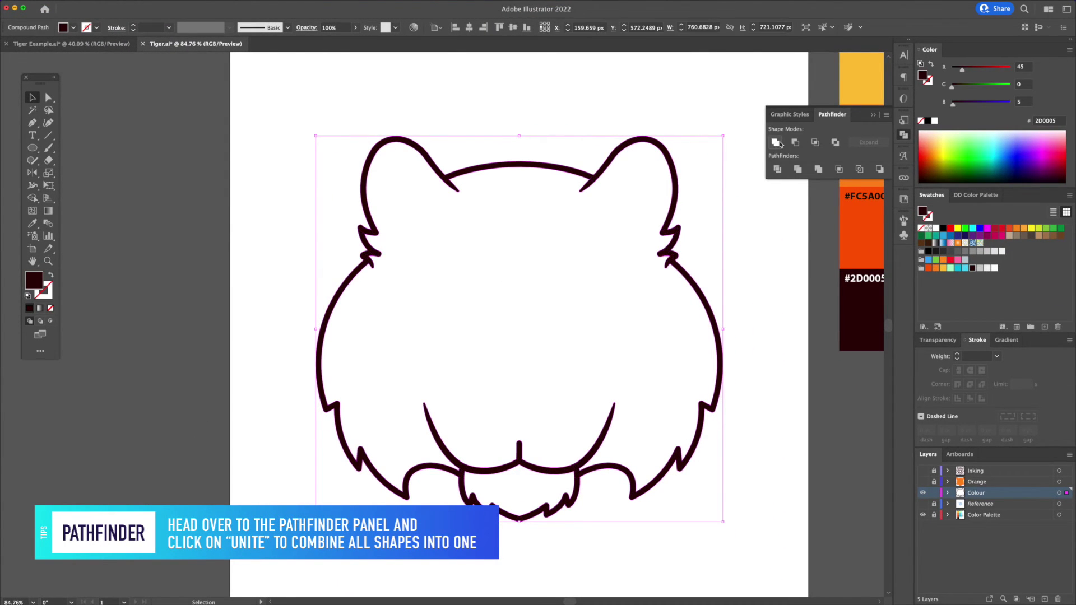
{"action": "left_click", "coordinate": [873, 115]}
Release the united outline's compound path and delete the exterior head shape.
{"action": "right_click", "coordinate": [678, 171]}
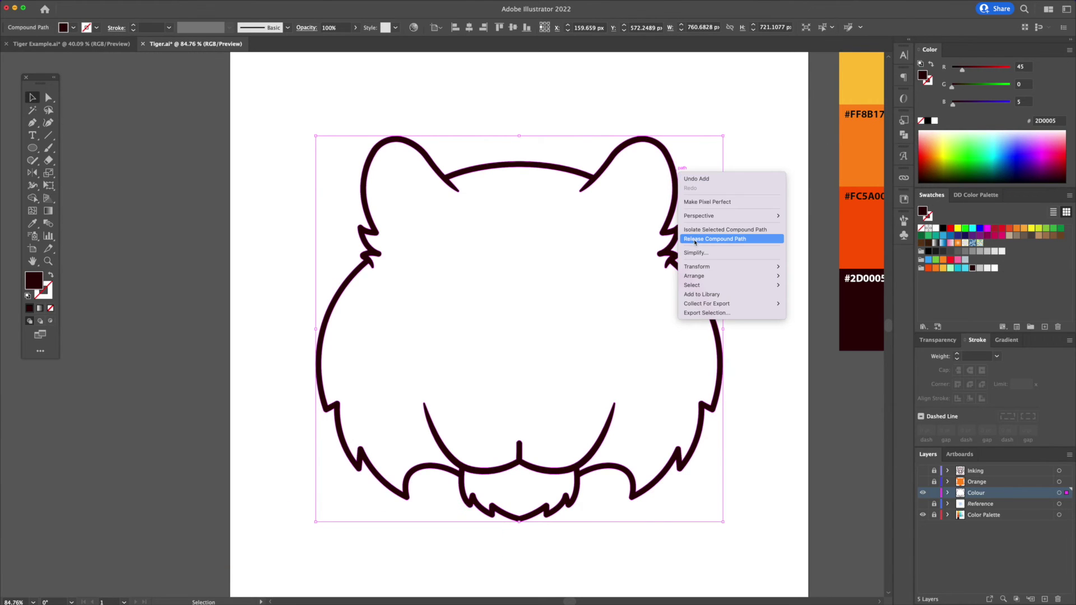
{"action": "left_click", "coordinate": [731, 240]}
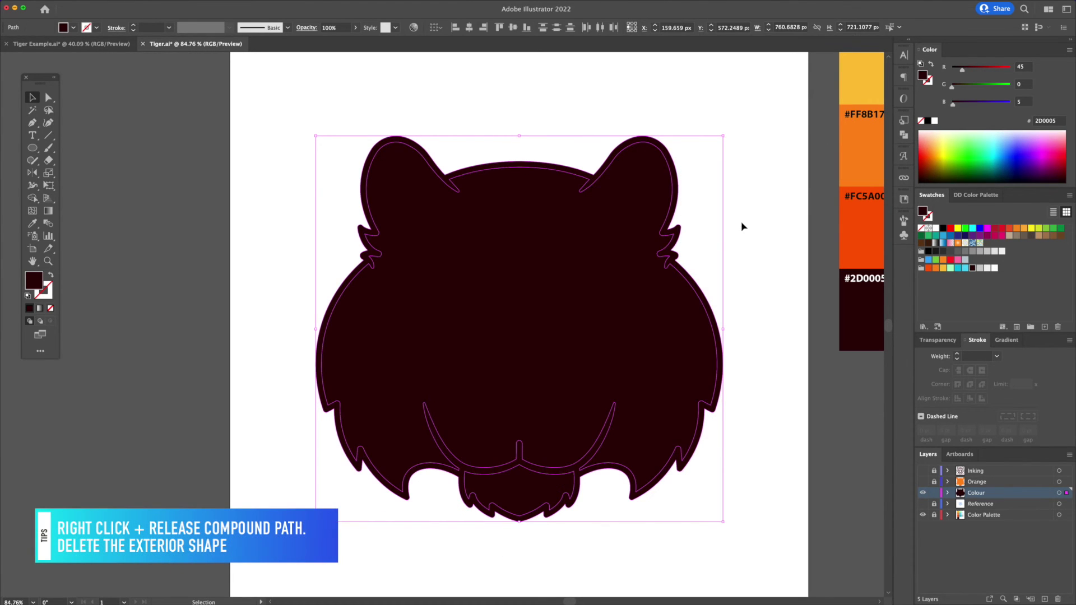
{"action": "left_click", "coordinate": [743, 226]}
{"action": "left_click_drag", "start_coordinate": [678, 206], "coordinate": [349, 209]}
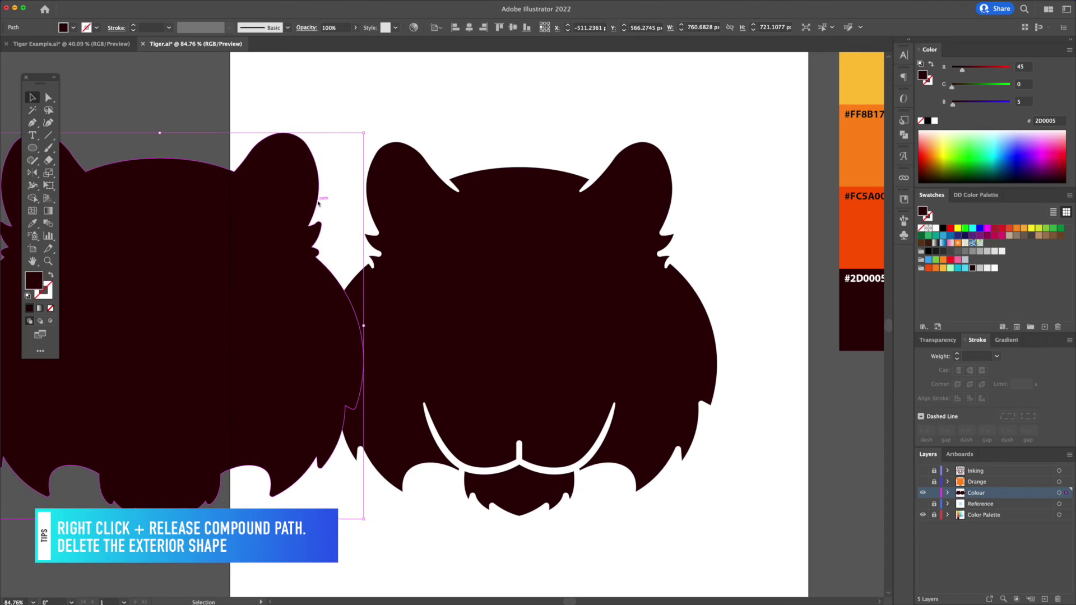
{"action": "key", "text": "Delete"}
Fill the remaining head shapes with light grey #F2F2F2 and show the Orange and Inking layers again.
{"action": "left_click_drag", "start_coordinate": [290, 122], "coordinate": [710, 527]}
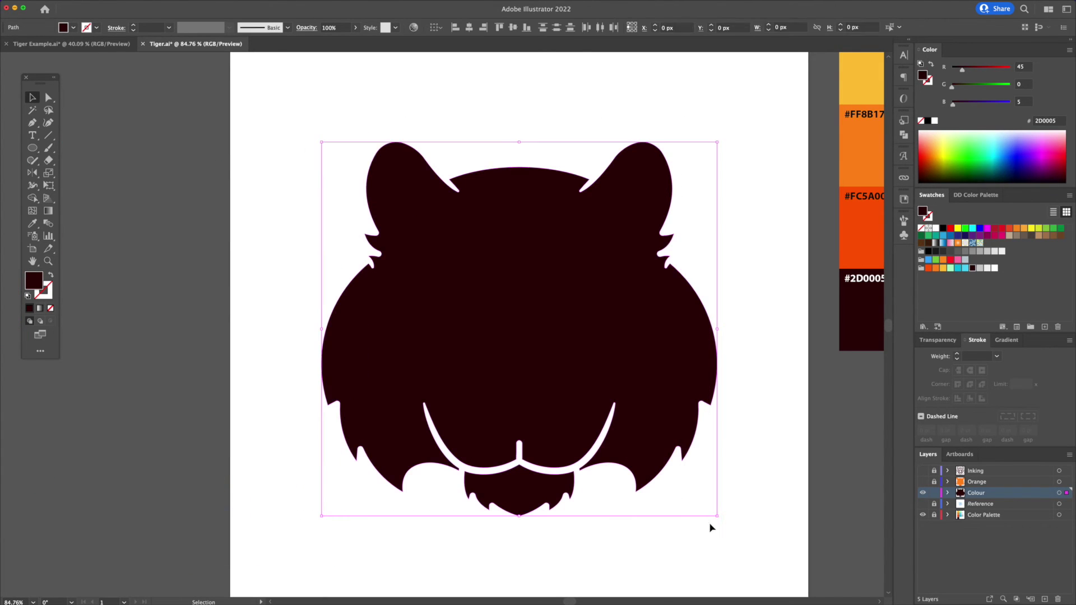
{"action": "left_click", "coordinate": [987, 269]}
{"action": "left_click", "coordinate": [783, 405]}
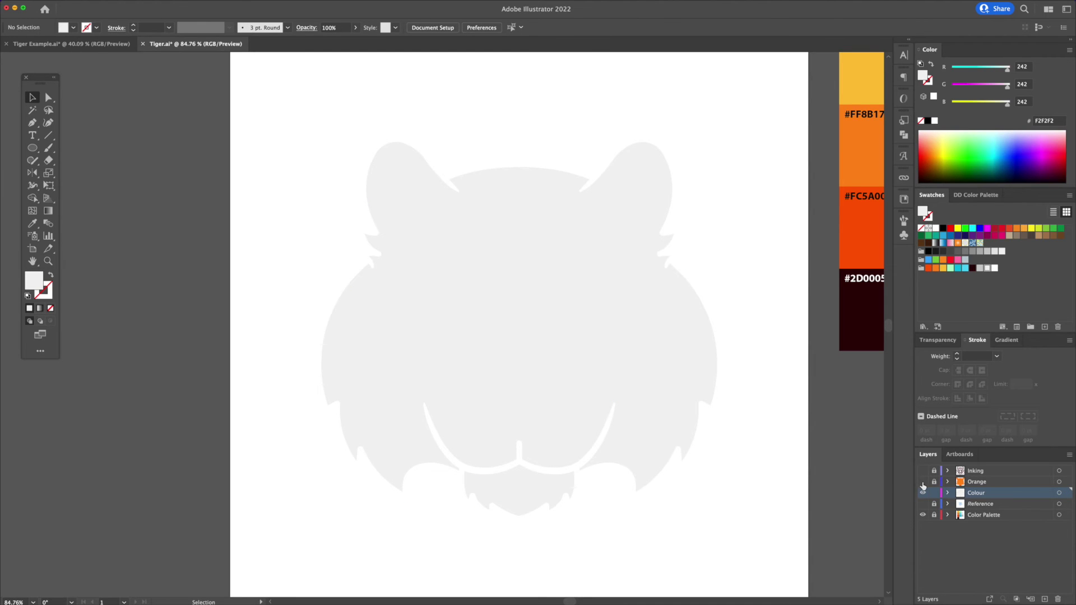
{"action": "left_click", "coordinate": [922, 482]}
{"action": "left_click", "coordinate": [923, 471]}
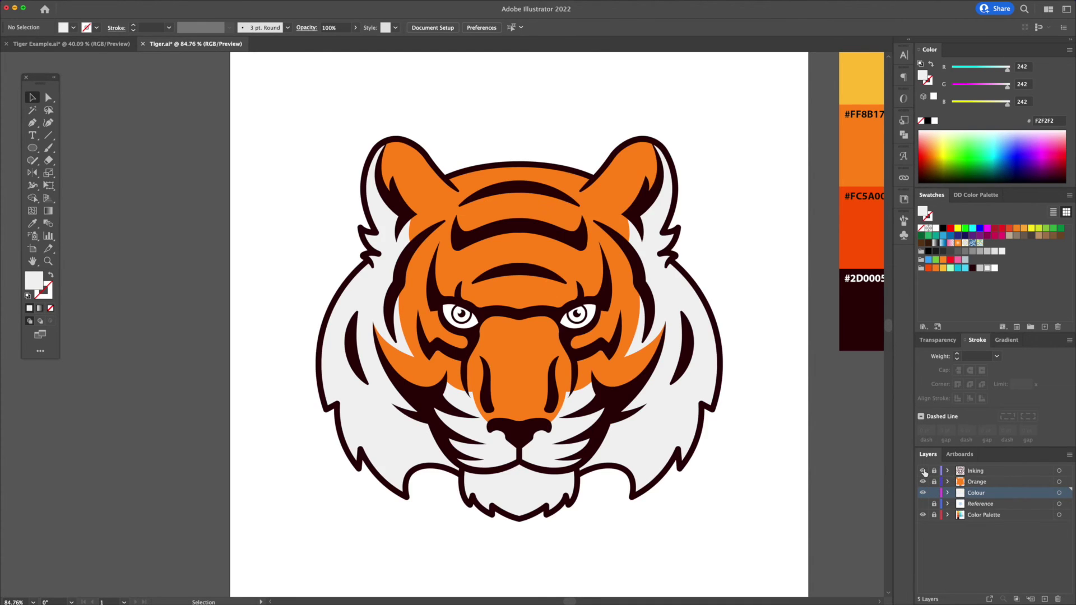
Start a #FFC239 highlight with the Pen tool from the nose, up the nose bridge and over the brow to the lowest forehead stripe.
{"action": "mouse_move", "coordinate": [664, 313]}
{"action": "left_mouse_down"}
{"action": "mouse_move", "coordinate": [633, 309]}
{"action": "mouse_move", "coordinate": [650, 319]}
{"action": "left_mouse_up"}
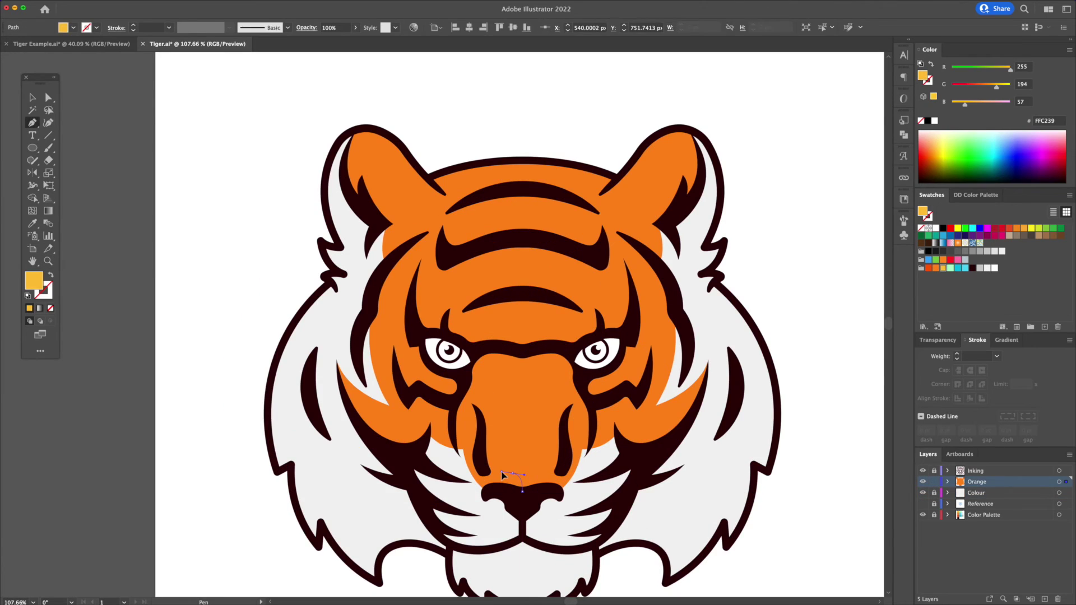
{"action": "left_click", "coordinate": [520, 483]}
{"action": "mouse_move", "coordinate": [496, 429]}
{"action": "left_mouse_down"}
{"action": "mouse_move", "coordinate": [503, 412]}
{"action": "mouse_move", "coordinate": [491, 387]}
{"action": "mouse_move", "coordinate": [557, 359]}
{"action": "left_mouse_up"}
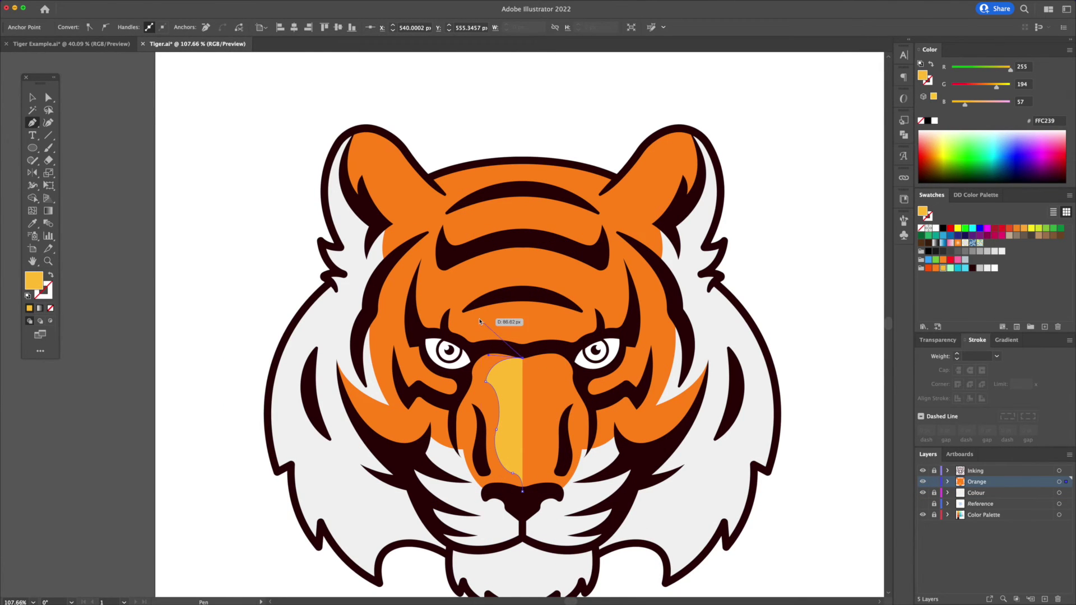
{"action": "left_click_drag", "start_coordinate": [475, 321], "coordinate": [474, 321]}
{"action": "left_click", "coordinate": [495, 326]}
{"action": "left_click_drag", "start_coordinate": [559, 303], "coordinate": [609, 309]}
{"action": "left_click", "coordinate": [559, 303]}
{"action": "mouse_move", "coordinate": [505, 295]}
{"action": "left_mouse_down"}
{"action": "mouse_move", "coordinate": [466, 299]}
{"action": "mouse_move", "coordinate": [498, 293]}
{"action": "left_mouse_up"}
{"action": "left_click", "coordinate": [504, 295]}
{"action": "key", "text": "super+z"}
{"action": "key", "text": "super+z"}
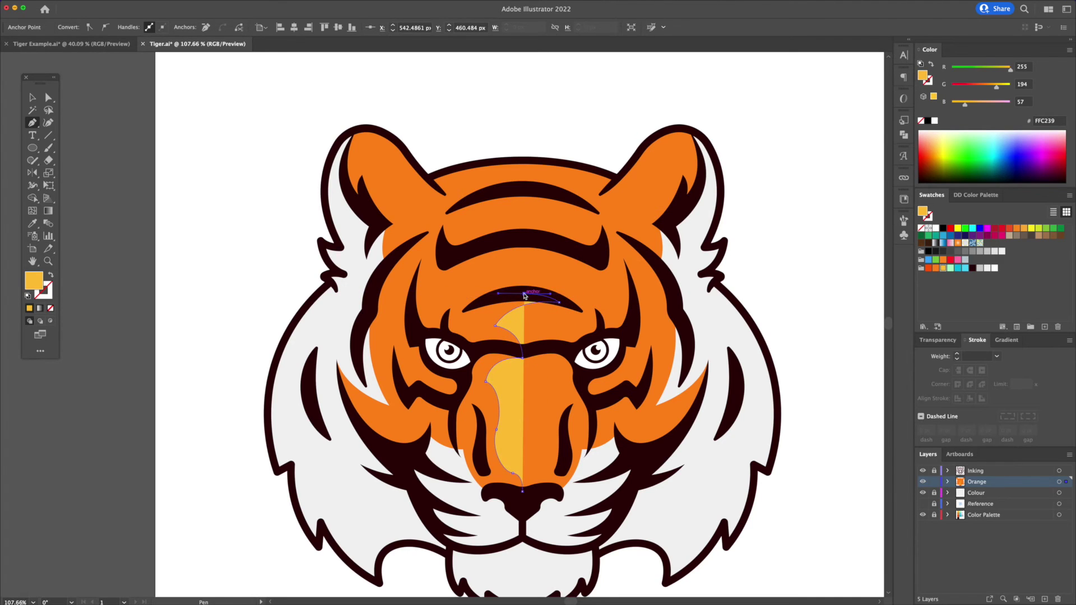
Continue the yellow highlight around the left forehead, eye and side of the nose, and close it at the nose.
{"action": "left_click", "coordinate": [439, 291]}
{"action": "left_click_drag", "start_coordinate": [443, 227], "coordinate": [464, 193]}
{"action": "left_click_drag", "start_coordinate": [391, 320], "coordinate": [429, 393]}
{"action": "left_click", "coordinate": [454, 404]}
{"action": "left_click", "coordinate": [463, 488]}
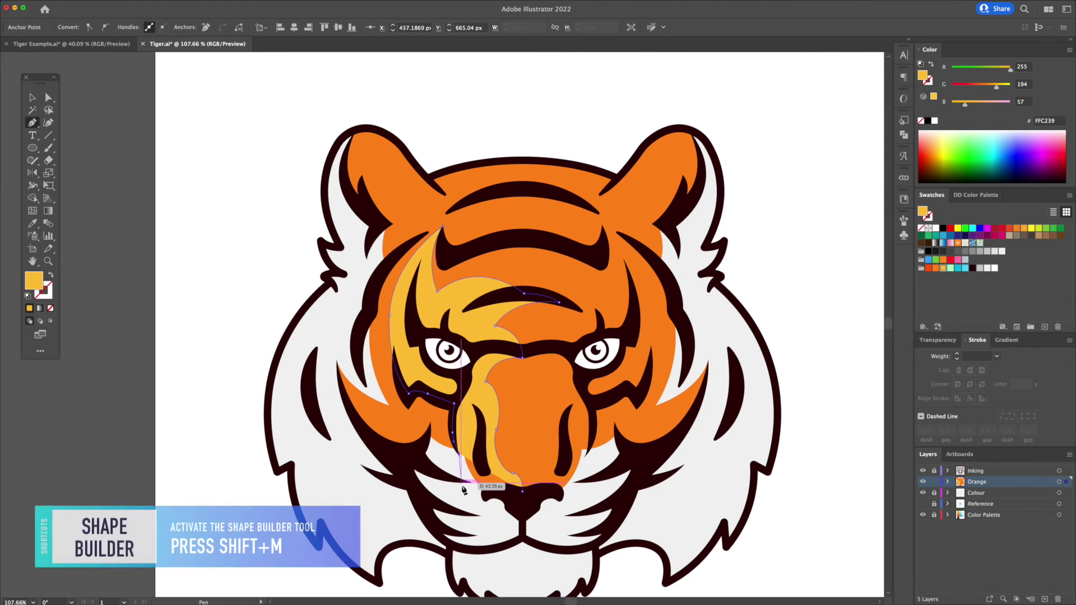
{"action": "left_click", "coordinate": [492, 510]}
{"action": "left_click", "coordinate": [522, 492]}
Trim the yellow face highlight to the orange fur shape with the Shape Builder tool.
{"action": "key", "text": "v"}
{"action": "left_click", "coordinate": [532, 477]}
{"action": "left_click", "coordinate": [483, 486], "text": "shift"}
{"action": "scroll", "coordinate": [483, 486], "scroll_direction": "down", "scroll_amount": 3}
{"action": "key", "text": "shift+m"}
{"action": "left_click", "coordinate": [475, 426], "text": "alt"}
{"action": "key", "text": "v"}
{"action": "left_click", "coordinate": [604, 509]}
{"action": "scroll", "coordinate": [604, 509], "scroll_direction": "up", "scroll_amount": 2}
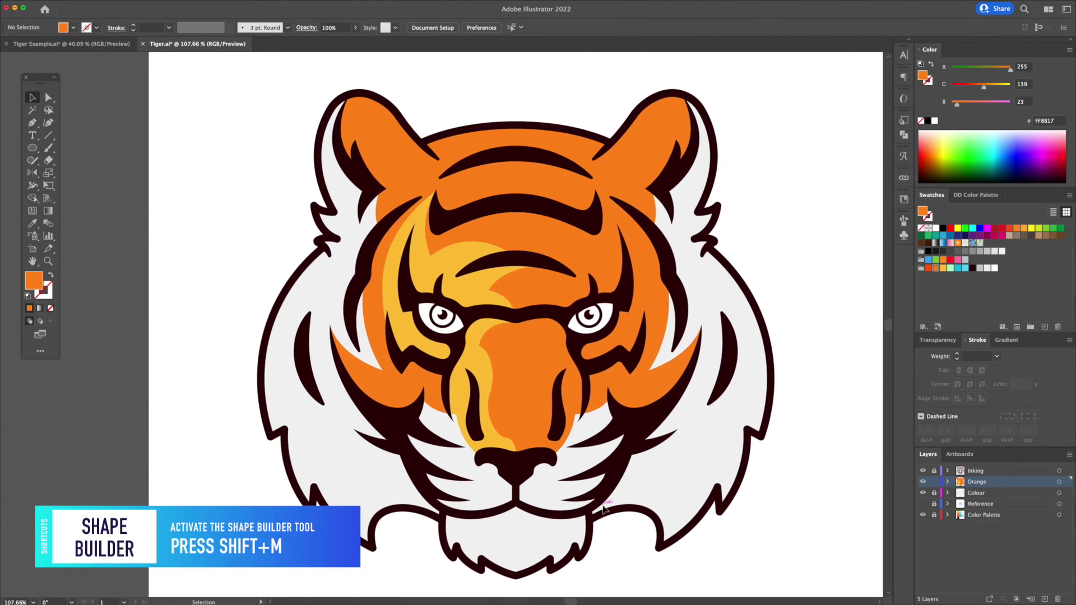
Draw a wide ellipse across the upper forehead and give it the #FFC239 highlight colour.
{"action": "left_click", "coordinate": [408, 132]}
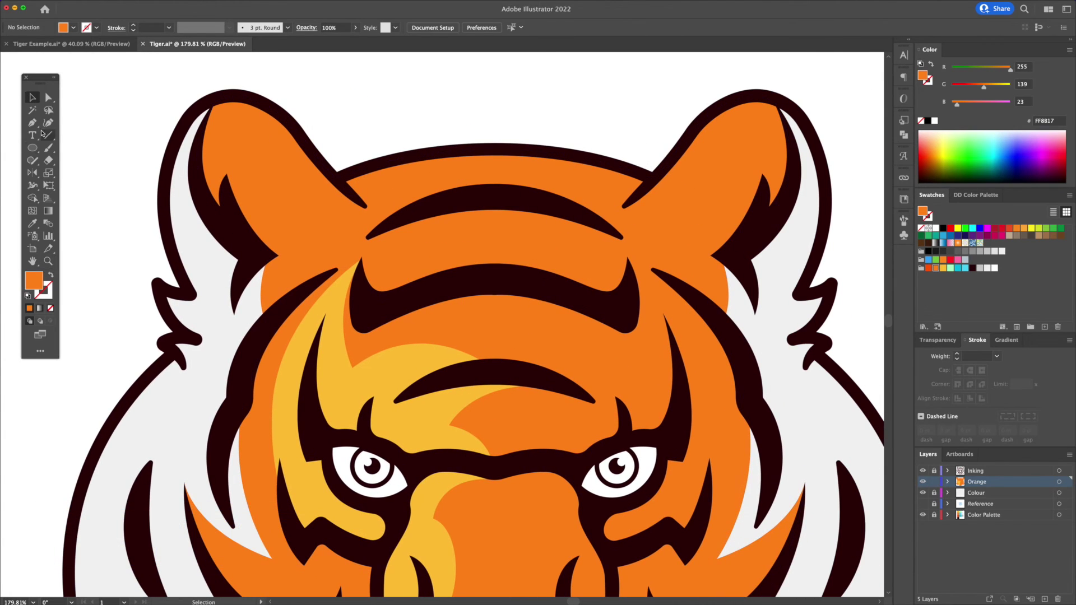
{"action": "left_click_drag", "start_coordinate": [495, 179], "coordinate": [678, 218]}
{"action": "key", "text": "i"}
{"action": "left_click", "coordinate": [442, 359]}
{"action": "key", "text": "v"}
Resize and position the yellow ellipse so its upper edge curves just below the top outline of the head.
{"action": "left_click_drag", "start_coordinate": [548, 182], "coordinate": [547, 215]}
{"action": "left_click_drag", "start_coordinate": [678, 212], "coordinate": [623, 212]}
{"action": "left_click_drag", "start_coordinate": [496, 251], "coordinate": [496, 265]}
{"action": "left_click_drag", "start_coordinate": [624, 212], "coordinate": [675, 212]}
{"action": "left_click_drag", "start_coordinate": [569, 187], "coordinate": [569, 198]}
{"action": "left_click_drag", "start_coordinate": [497, 170], "coordinate": [497, 165]}
{"action": "left_click_drag", "start_coordinate": [496, 274], "coordinate": [497, 296]}
{"action": "left_click_drag", "start_coordinate": [521, 180], "coordinate": [520, 182]}
Add anchor points near both ears on the yellow ellipse and delete its lower and side anchors, keeping only the upper arc.
{"action": "key", "text": "Delete"}
{"action": "key", "text": "p"}
{"action": "left_click", "coordinate": [639, 193]}
{"action": "left_click", "coordinate": [349, 193]}
{"action": "key", "text": "a"}
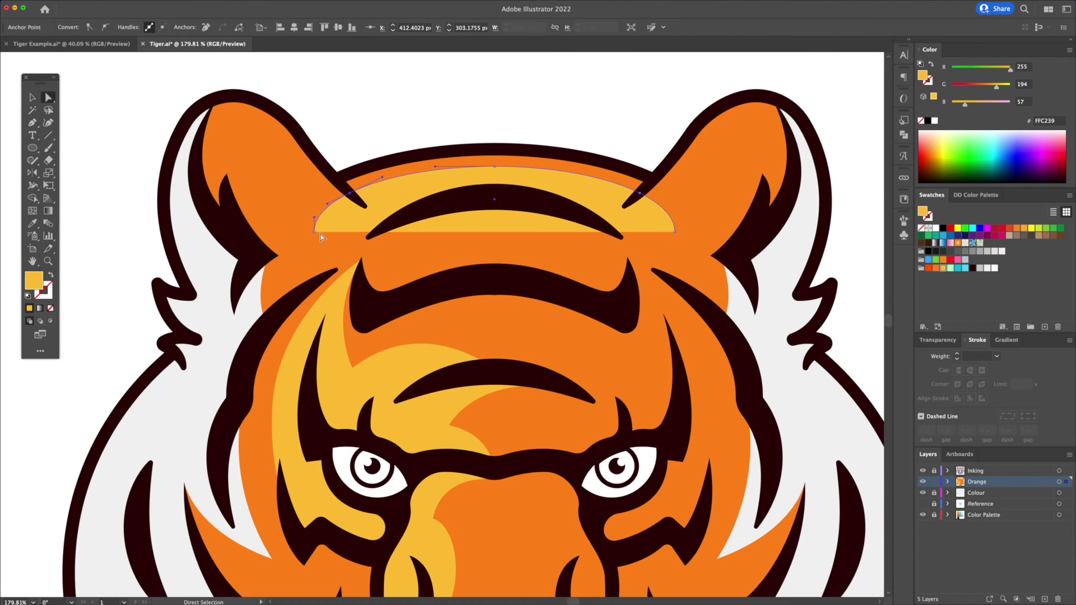
{"action": "left_click", "coordinate": [314, 232]}
{"action": "key", "text": "Delete"}
{"action": "left_click", "coordinate": [674, 232]}
{"action": "key", "text": "Delete"}
Close the yellow arc with a path over the top of the head and trim the excess with the Shape Builder tool.
{"action": "key", "text": "p"}
{"action": "left_click", "coordinate": [640, 193]}
{"action": "left_click", "coordinate": [638, 132]}
{"action": "left_click", "coordinate": [372, 124]}
{"action": "left_click", "coordinate": [349, 193]}
{"action": "key", "text": "v"}
{"action": "key", "text": "shift+m"}
Draw a #FFC239 highlight along the upper inner edge of the left ear and trim it to the orange fur.
{"action": "key", "text": "z"}
{"action": "left_click_drag", "start_coordinate": [515, 103], "coordinate": [443, 105]}
{"action": "left_click_drag", "start_coordinate": [356, 108], "coordinate": [437, 109]}
{"action": "key", "text": "p"}
{"action": "left_click", "coordinate": [367, 90]}
{"action": "left_click_drag", "start_coordinate": [353, 121], "coordinate": [446, 180]}
{"action": "left_click", "coordinate": [521, 226]}
{"action": "left_click", "coordinate": [490, 127]}
{"action": "left_click", "coordinate": [415, 73]}
{"action": "left_click", "coordinate": [367, 91]}
{"action": "key", "text": "shift+m"}
Reflect a copy of the left ear's yellow highlight across the head's centre line onto the right ear.
{"action": "key", "text": "z"}
{"action": "left_click_drag", "start_coordinate": [557, 118], "coordinate": [306, 117]}
{"action": "key", "text": "v"}
{"action": "left_click", "coordinate": [308, 115]}
{"action": "key", "text": "o"}
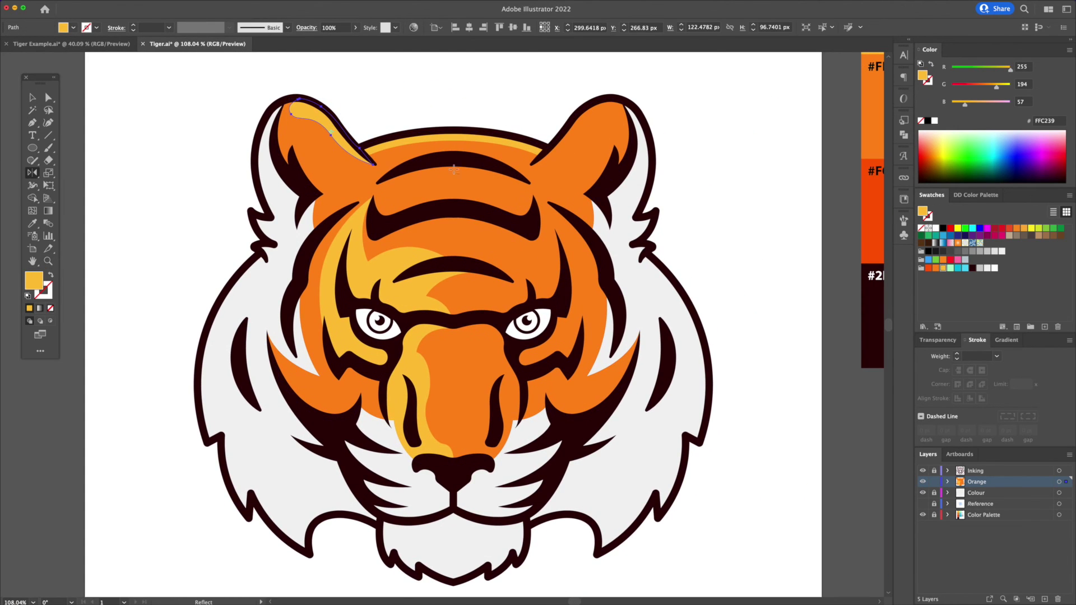
{"action": "left_click", "coordinate": [454, 495], "text": "alt"}
{"action": "left_click", "coordinate": [408, 353]}
{"action": "key", "text": "v"}
{"action": "left_click", "coordinate": [703, 142]}
Draw a #FFC239 highlight along the lower edge of the left cheek's orange fur patch.
{"action": "key", "text": "z"}
{"action": "left_click_drag", "start_coordinate": [702, 143], "coordinate": [688, 143]}
{"action": "left_click_drag", "start_coordinate": [406, 360], "coordinate": [518, 360]}
{"action": "key", "text": "p"}
{"action": "left_click", "coordinate": [212, 195]}
{"action": "left_click_drag", "start_coordinate": [416, 328], "coordinate": [546, 272]}
{"action": "left_click", "coordinate": [396, 380]}
{"action": "left_click", "coordinate": [212, 194]}
{"action": "key", "text": "super+shift+a"}
{"action": "key", "text": "z"}
{"action": "key", "text": "super+0"}
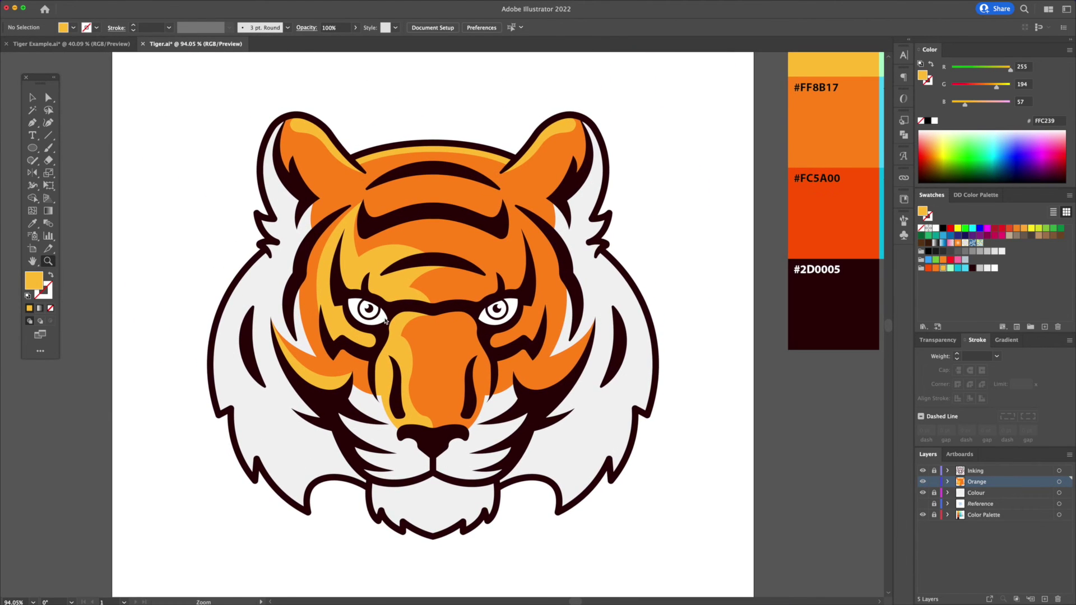
Sample #FC5A00 from the palette and start a shadow with the Pen tool from the right temple down around the right eye.
{"action": "key", "text": "i"}
{"action": "left_click", "coordinate": [849, 227]}
{"action": "key", "text": "z"}
{"action": "key", "text": "p"}
{"action": "left_click_drag", "start_coordinate": [519, 298], "coordinate": [497, 320]}
{"action": "left_click", "coordinate": [525, 164]}
{"action": "left_click", "coordinate": [504, 325]}
{"action": "left_click", "coordinate": [469, 361]}
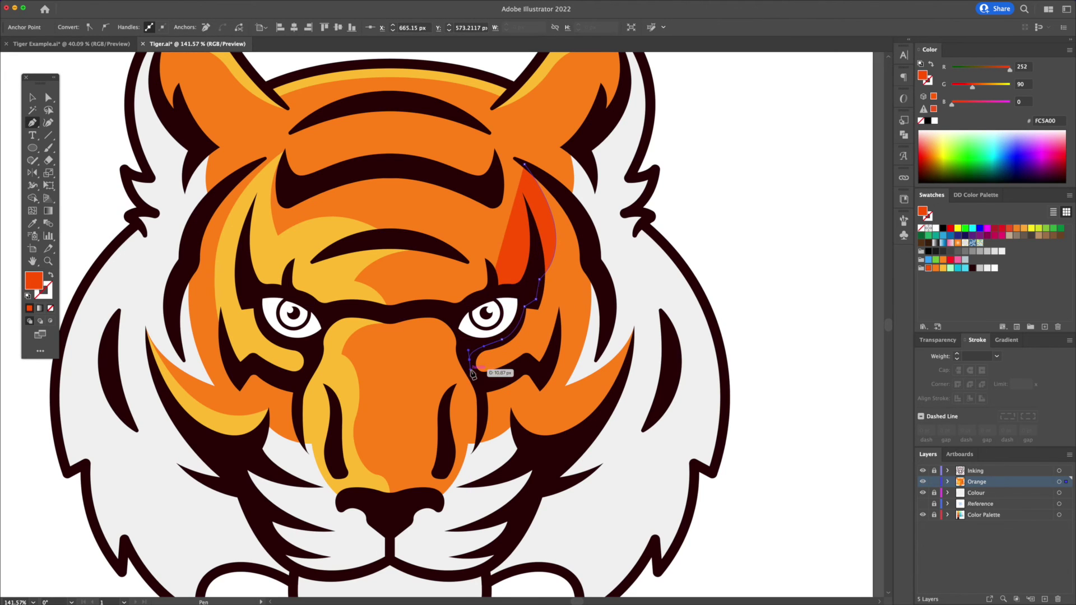
Continue the #FC5A00 shadow beside the nose and around the right cheek fur, and close it at the temple.
{"action": "scroll", "coordinate": [474, 392], "scroll_direction": "up", "scroll_amount": 1}
{"action": "left_click", "coordinate": [480, 444]}
{"action": "left_click_drag", "start_coordinate": [480, 444], "coordinate": [477, 475]}
{"action": "left_click", "coordinate": [487, 459]}
{"action": "left_click", "coordinate": [617, 448]}
{"action": "left_click", "coordinate": [646, 311]}
{"action": "left_click_drag", "start_coordinate": [617, 228], "coordinate": [610, 211]}
{"action": "left_click_drag", "start_coordinate": [524, 167], "coordinate": [509, 164]}
Trim the parts of the #FC5A00 face shadow outside the orange fur with the Shape Builder tool.
{"action": "left_click", "coordinate": [556, 173], "text": "shift+super"}
{"action": "key", "text": "shift+m"}
{"action": "left_click", "coordinate": [624, 287], "text": "alt"}
{"action": "key", "text": "v"}
{"action": "left_click", "coordinate": [733, 232]}
Draw a #FC5A00 shadow on the right ear with the Pen tool.
{"action": "scroll", "coordinate": [733, 232], "scroll_direction": "left", "scroll_amount": 2}
{"action": "key", "text": "z"}
{"action": "left_click_drag", "start_coordinate": [554, 235], "coordinate": [573, 230]}
{"action": "key", "text": "p"}
{"action": "left_click", "coordinate": [576, 190]}
{"action": "left_click_drag", "start_coordinate": [536, 288], "coordinate": [489, 308]}
{"action": "left_click", "coordinate": [537, 288]}
{"action": "left_click_drag", "start_coordinate": [590, 302], "coordinate": [594, 295]}
{"action": "left_click_drag", "start_coordinate": [576, 190], "coordinate": [553, 149]}
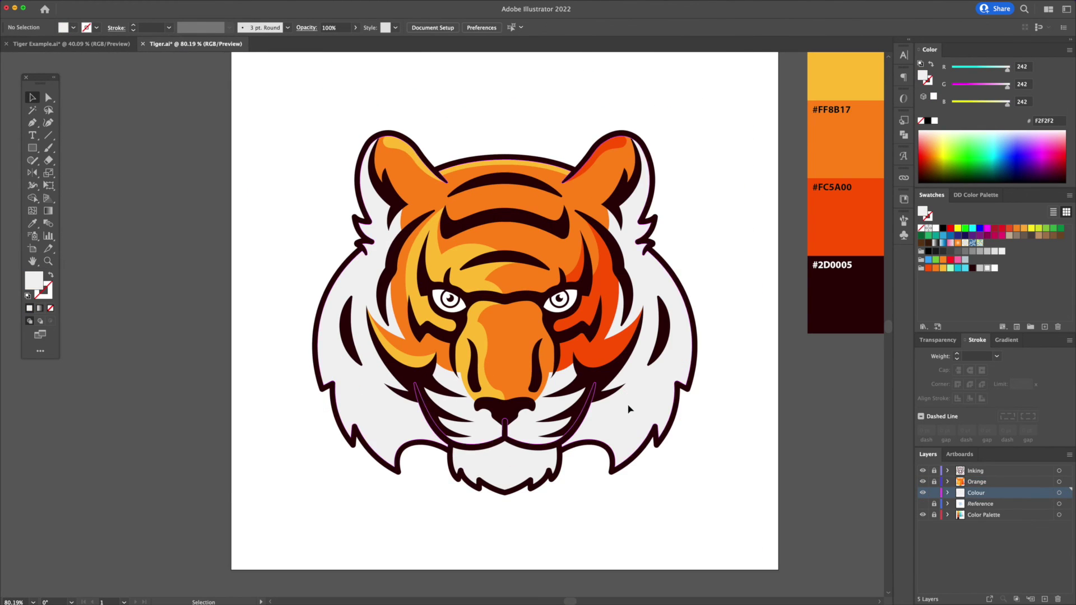
Isolate the light grey head shape on the Colour layer and paste two copies of it in front.
{"action": "double_click", "coordinate": [629, 410]}
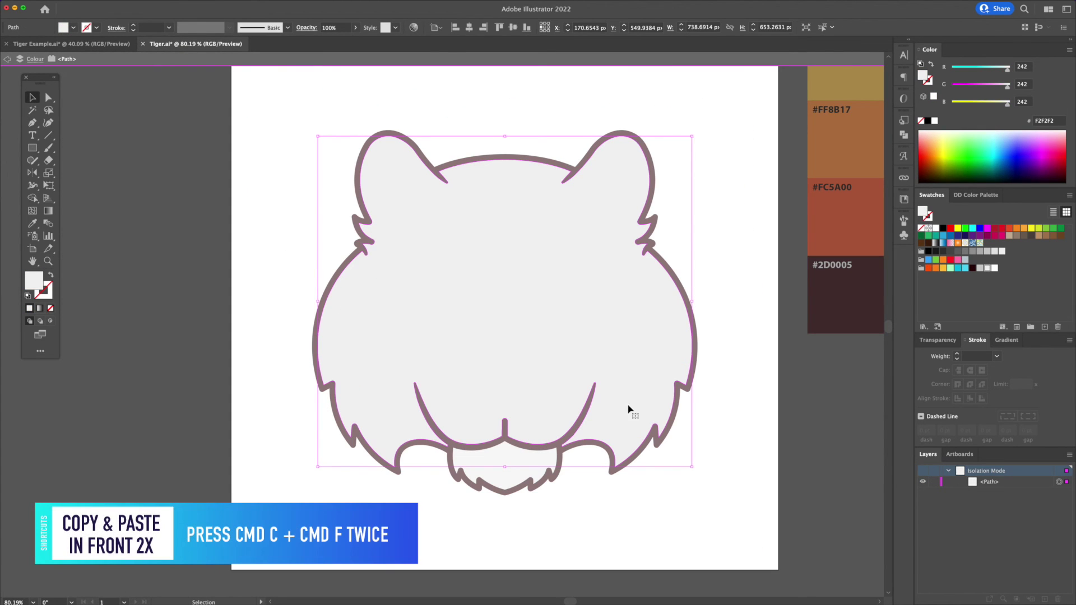
{"action": "key", "text": "a"}
{"action": "key", "text": "v"}
Nudge the topmost copy of the grey head shape about 30 px to the left and 30 px up.
{"action": "key", "text": "Left"}
{"action": "key", "text": "Left"}
{"action": "key", "text": "Left"}
{"action": "key", "text": "Left"}
{"action": "key", "text": "Left"}
{"action": "key", "text": "Left"}
{"action": "key", "text": "Left"}
{"action": "key", "text": "Left"}
{"action": "key", "text": "Left"}
{"action": "key", "text": "Left"}
{"action": "key", "text": "Left"}
{"action": "key", "text": "Left"}
{"action": "key", "text": "Left"}
{"action": "key", "text": "Left"}
{"action": "key", "text": "Left"}
{"action": "key", "text": "Left"}
{"action": "key", "text": "Left"}
{"action": "key", "text": "Left"}
{"action": "key", "text": "Left"}
{"action": "key", "text": "Left"}
{"action": "key", "text": "shift+Right"}
{"action": "key", "text": "shift+Right"}
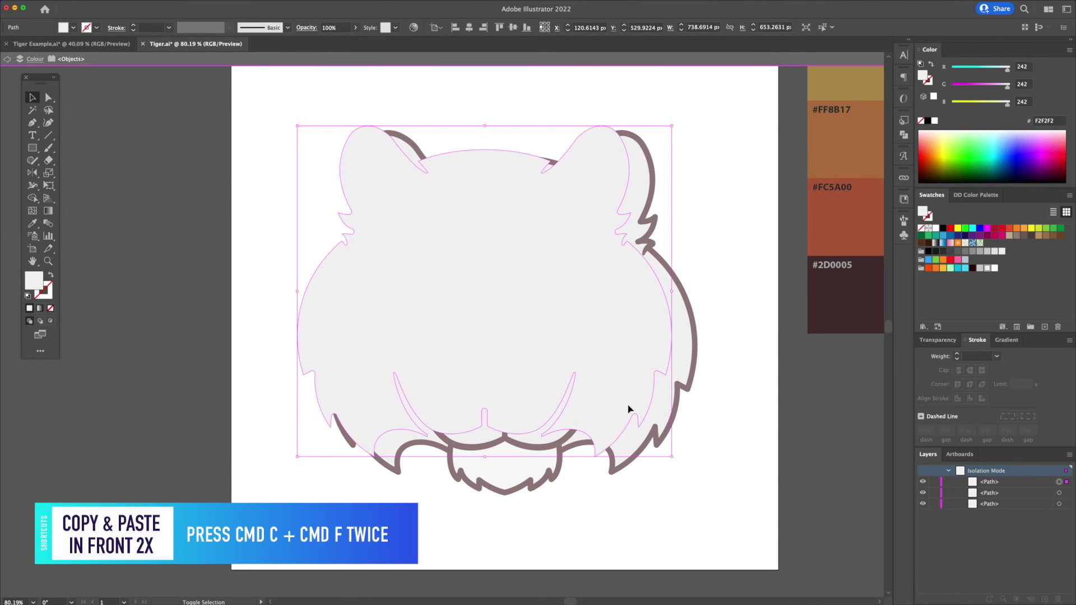
{"action": "key", "text": "shift+Up"}
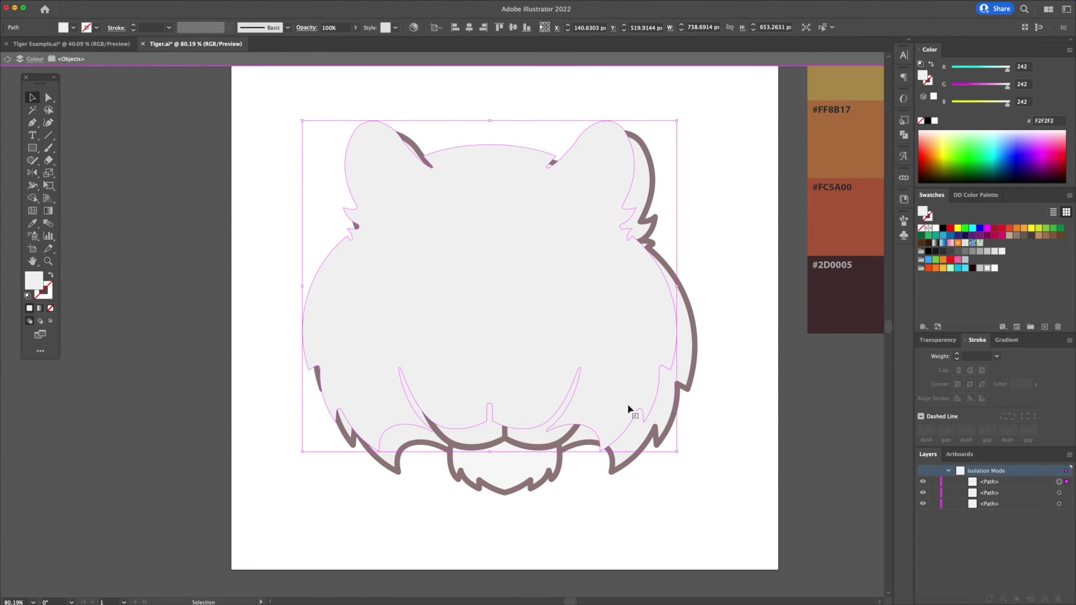
Trim the two offset copies of the grey head shape with the Shape Builder tool, keeping the sliver along the right side of the face.
{"action": "left_click", "coordinate": [688, 379], "text": "shift"}
{"action": "key", "text": "shift+m"}
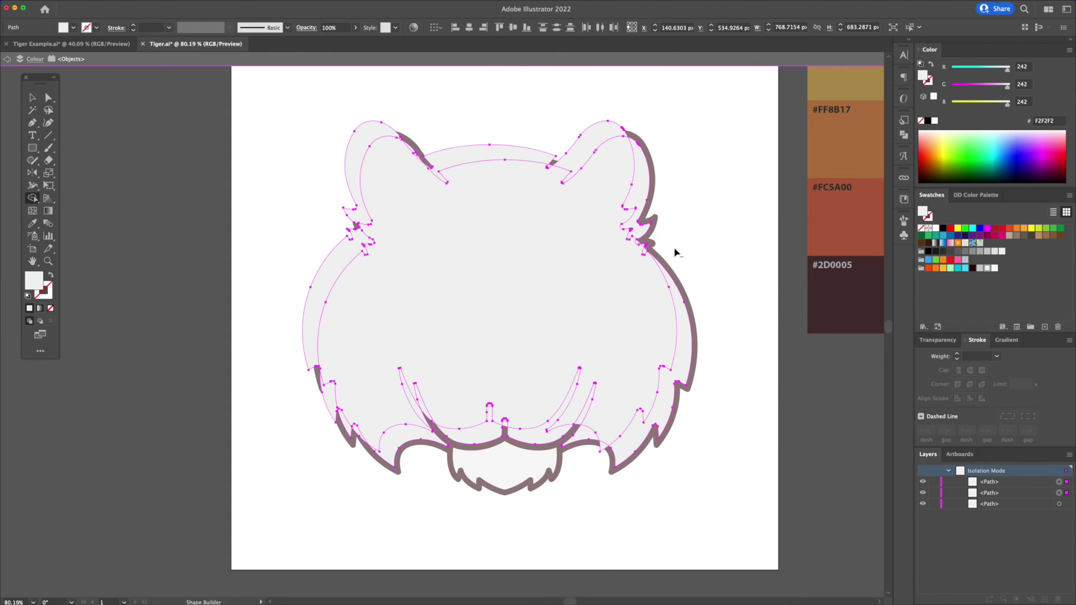
{"action": "left_click", "coordinate": [643, 228], "text": "alt"}
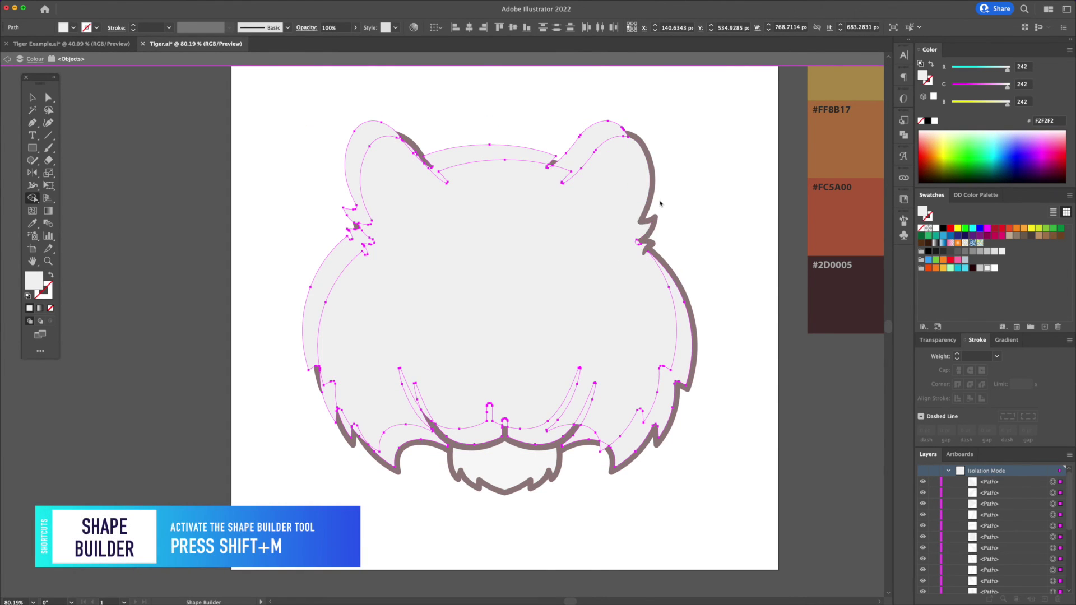
{"action": "left_click_drag", "start_coordinate": [594, 138], "coordinate": [545, 158]}
{"action": "left_click_drag", "start_coordinate": [423, 163], "coordinate": [322, 314]}
{"action": "left_click_drag", "start_coordinate": [322, 387], "coordinate": [409, 446]}
{"action": "left_click_drag", "start_coordinate": [414, 413], "coordinate": [288, 452]}
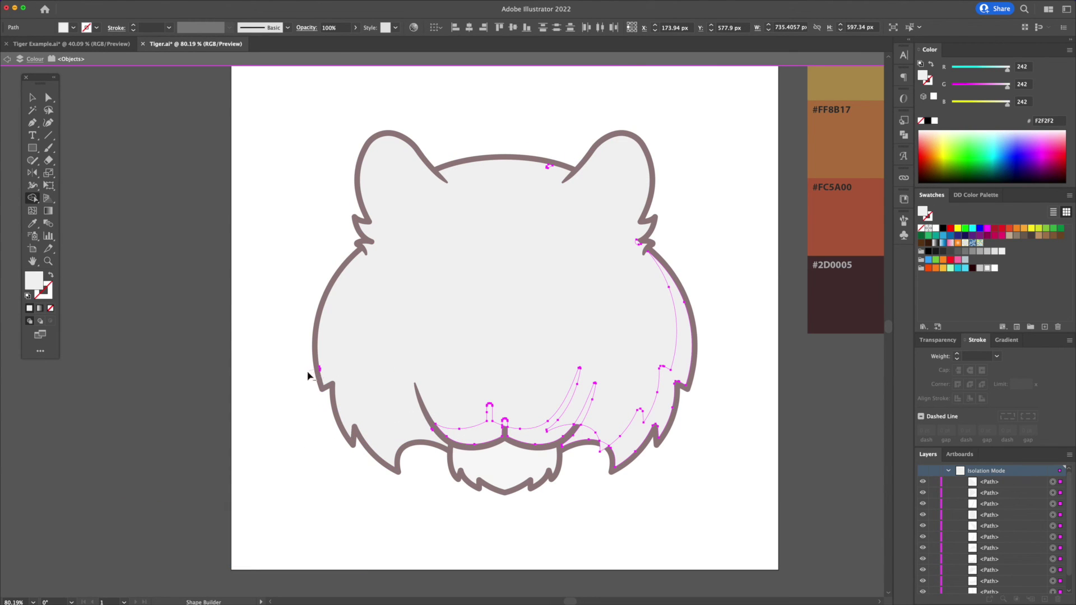
{"action": "left_click_drag", "start_coordinate": [428, 400], "coordinate": [524, 450]}
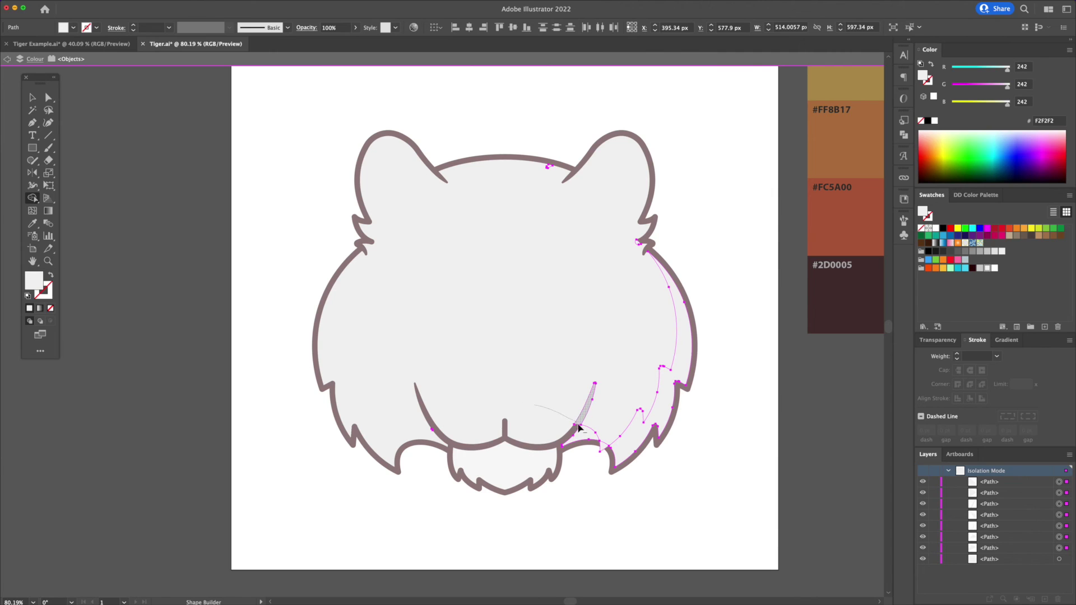
{"action": "left_click_drag", "start_coordinate": [589, 447], "coordinate": [601, 461]}
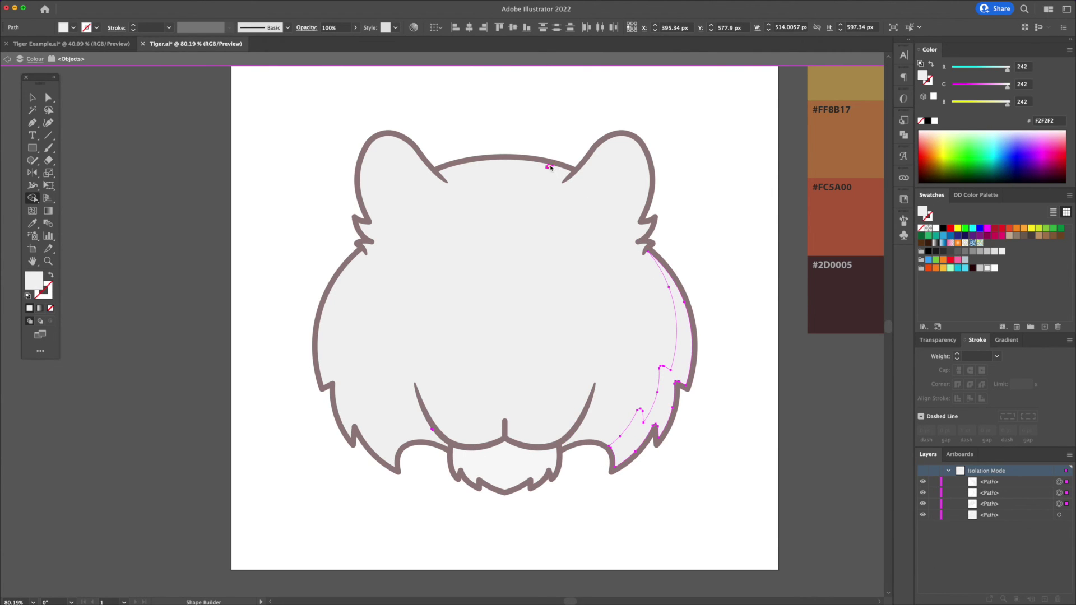
Leave isolation mode and fill the sliver along the right side of the face with #CCCCCC.
{"action": "key", "text": "v"}
{"action": "double_click", "coordinate": [724, 274]}
{"action": "left_click", "coordinate": [683, 338]}
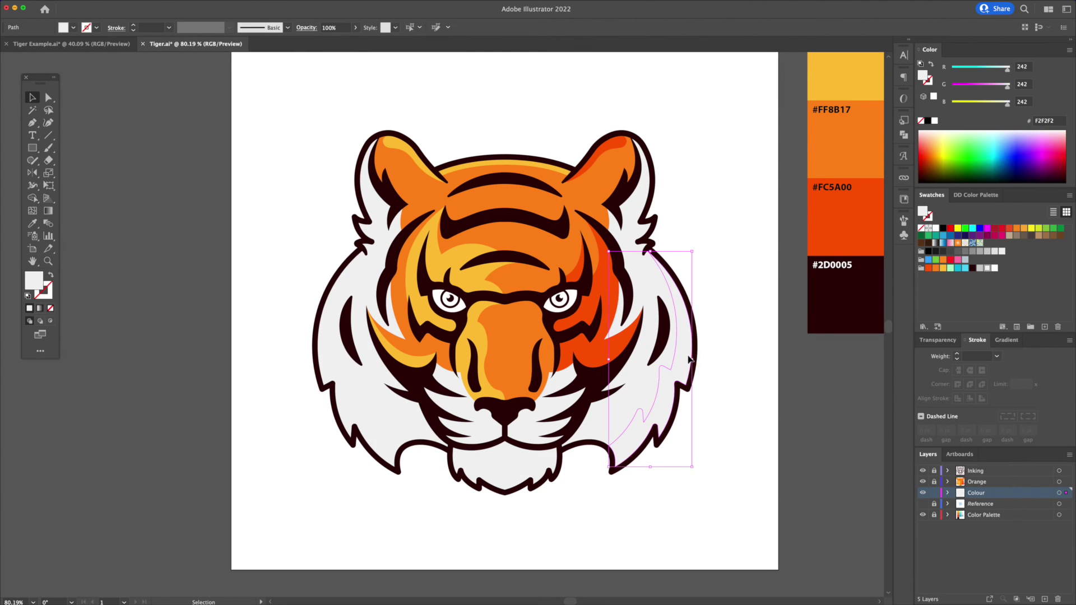
{"action": "left_click", "coordinate": [981, 271]}
{"action": "left_click", "coordinate": [728, 329]}
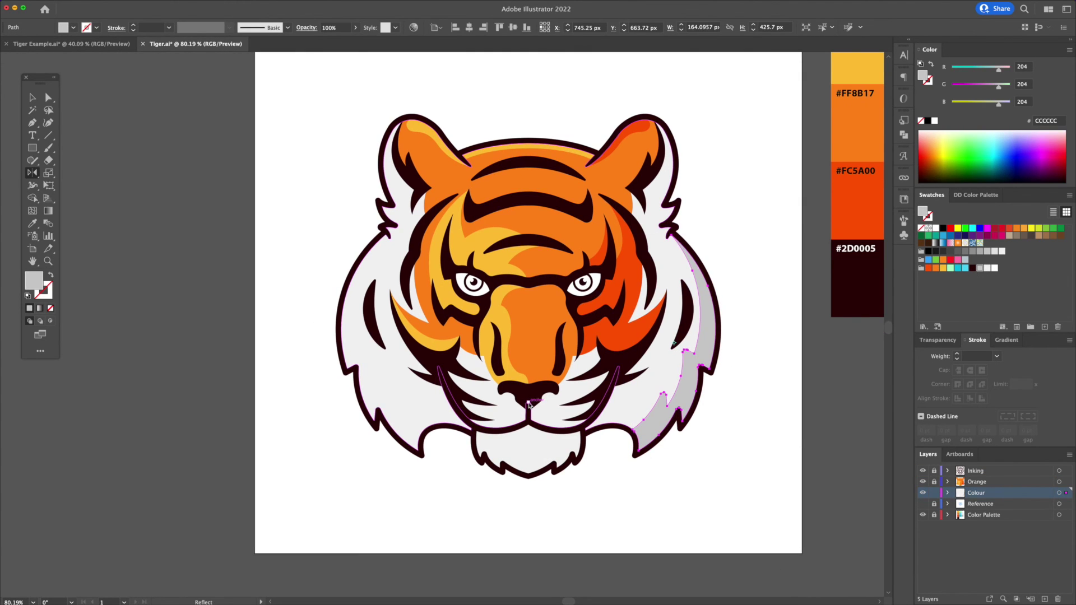
Reflect a copy of the grey cheek shadow across the vertical axis through the nose and fill the copy with white.
{"action": "left_click", "coordinate": [529, 403], "text": "alt"}
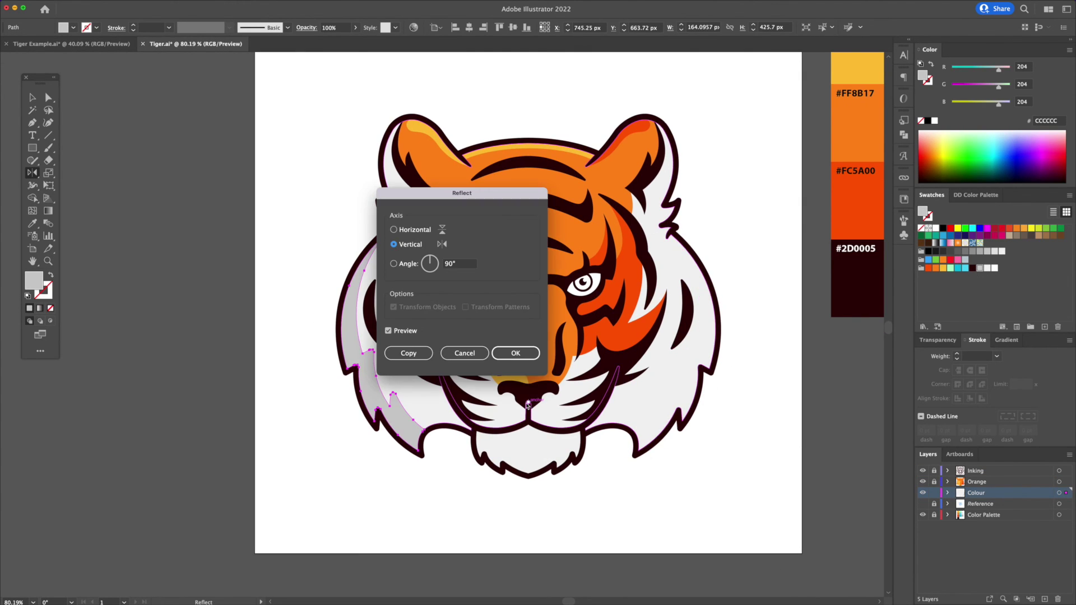
{"action": "left_click", "coordinate": [407, 353]}
{"action": "key", "text": "v"}
{"action": "left_click", "coordinate": [935, 121]}
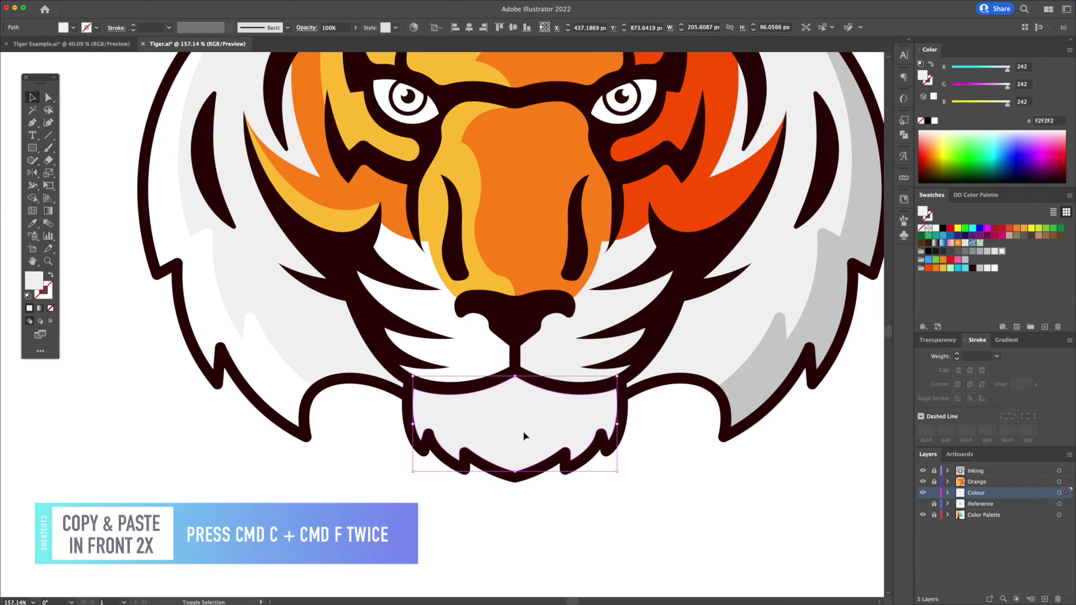
Offset the topmost copy of the grey chin shape about 25 px upward and narrow it to about 185 px wide.
{"action": "key", "text": "shift+Up"}
{"action": "key", "text": "Up"}
{"action": "key", "text": "Up"}
{"action": "key", "text": "shift+Up"}
{"action": "key", "text": "shift+Up"}
{"action": "left_click_drag", "start_coordinate": [617, 392], "coordinate": [608, 392]}
{"action": "key", "text": "Down"}
{"action": "key", "text": "Down"}
{"action": "key", "text": "Down"}
{"action": "key", "text": "Down"}
{"action": "key", "text": "Down"}
{"action": "key", "text": "Down"}
{"action": "key", "text": "Down"}
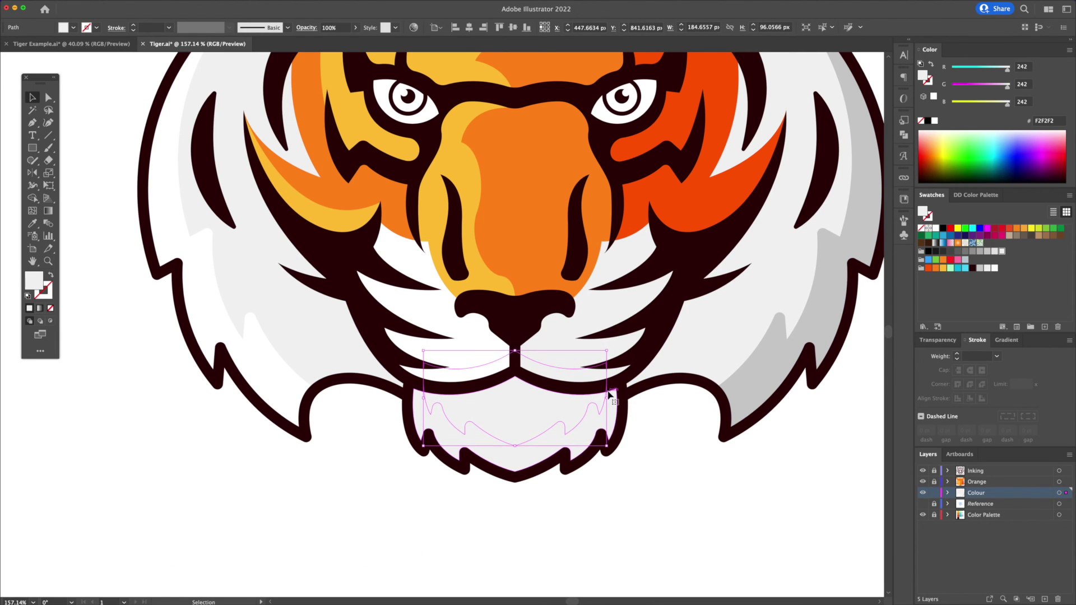
Trim the chin copies to a fringe along the lower edge with the Shape Builder tool, and fill the left half of the muzzle with white.
{"action": "left_click", "coordinate": [577, 444], "text": "shift"}
{"action": "key", "text": "shift+m"}
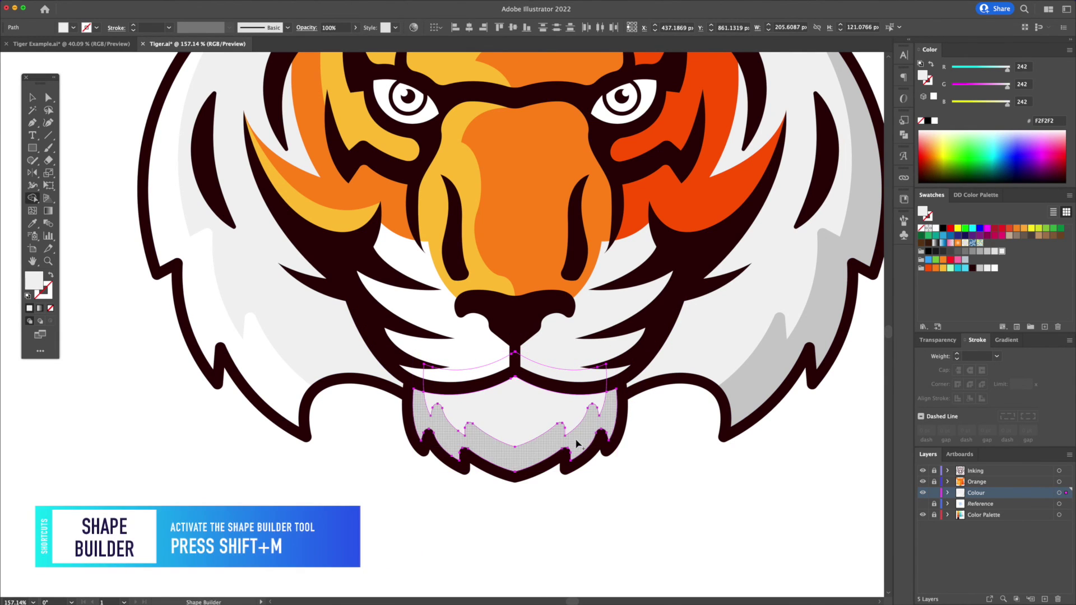
{"action": "key", "text": "v"}
{"action": "left_click", "coordinate": [643, 474]}
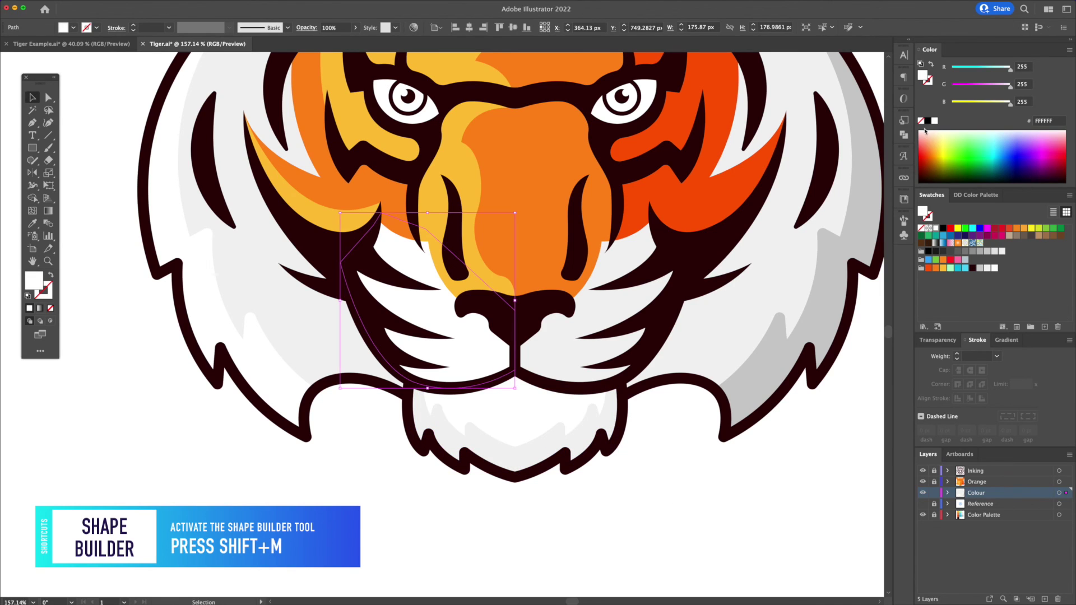
{"action": "left_click", "coordinate": [698, 472]}
{"action": "key", "text": "super+z"}
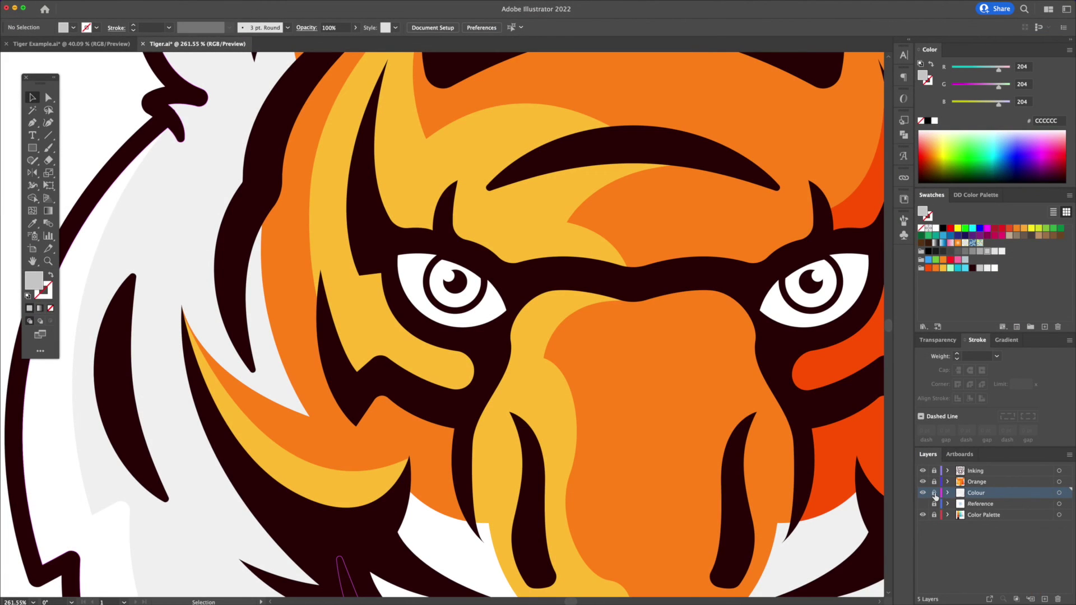
Select the left eye's iris on the Inking layer and give it a radial gradient fill.
{"action": "left_click", "coordinate": [476, 310]}
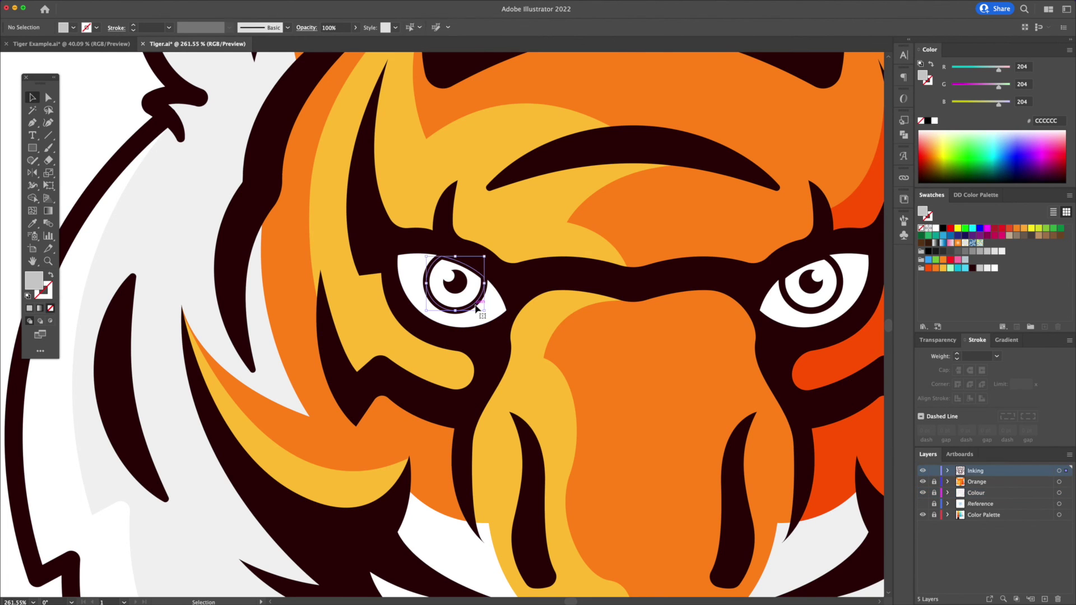
{"action": "scroll", "coordinate": [404, 289], "scroll_direction": "right", "scroll_amount": 2}
{"action": "key", "text": "z"}
{"action": "left_click_drag", "start_coordinate": [404, 289], "coordinate": [498, 315]}
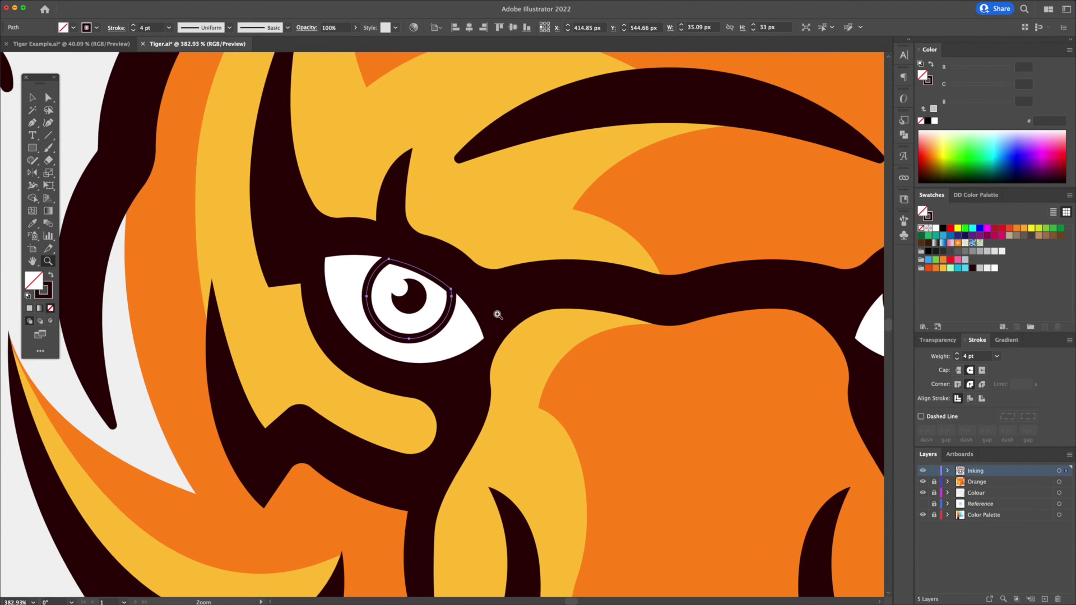
{"action": "left_click", "coordinate": [952, 268]}
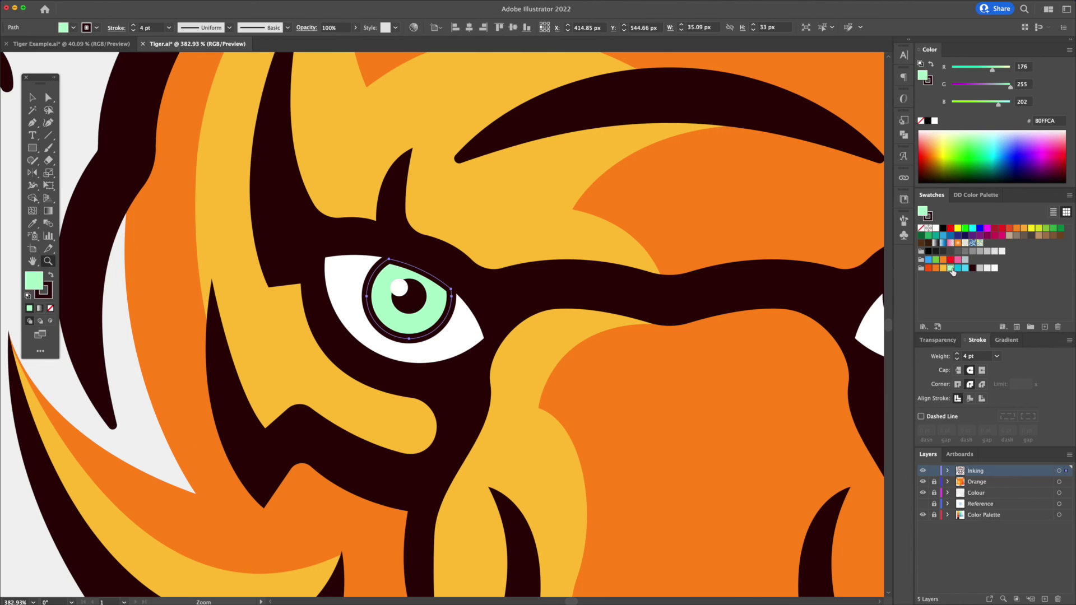
{"action": "key", "text": "slash"}
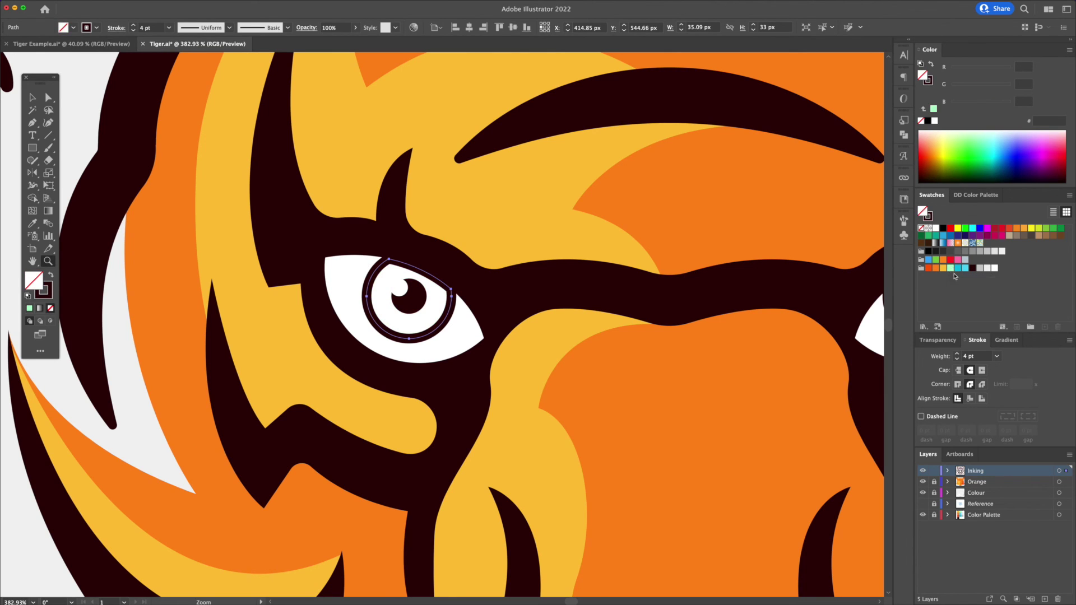
{"action": "left_click", "coordinate": [1007, 340]}
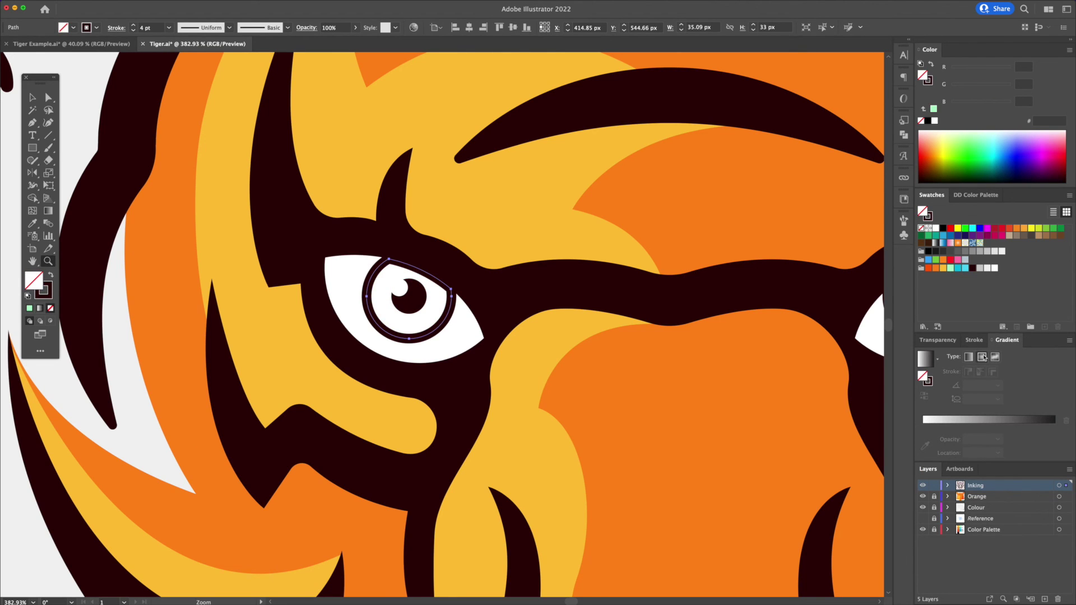
{"action": "left_click", "coordinate": [982, 357]}
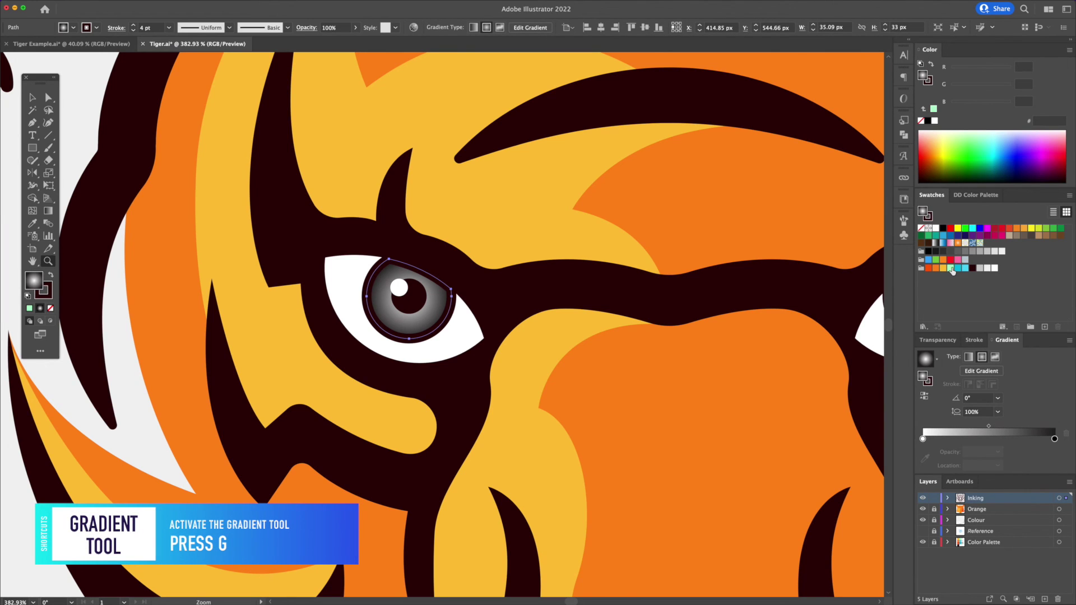
Set the left iris gradient to run from #B0FFCA to #02BFE2 and direct it from the bottom of the iris upward.
{"action": "left_click_drag", "start_coordinate": [923, 439], "coordinate": [923, 440]}
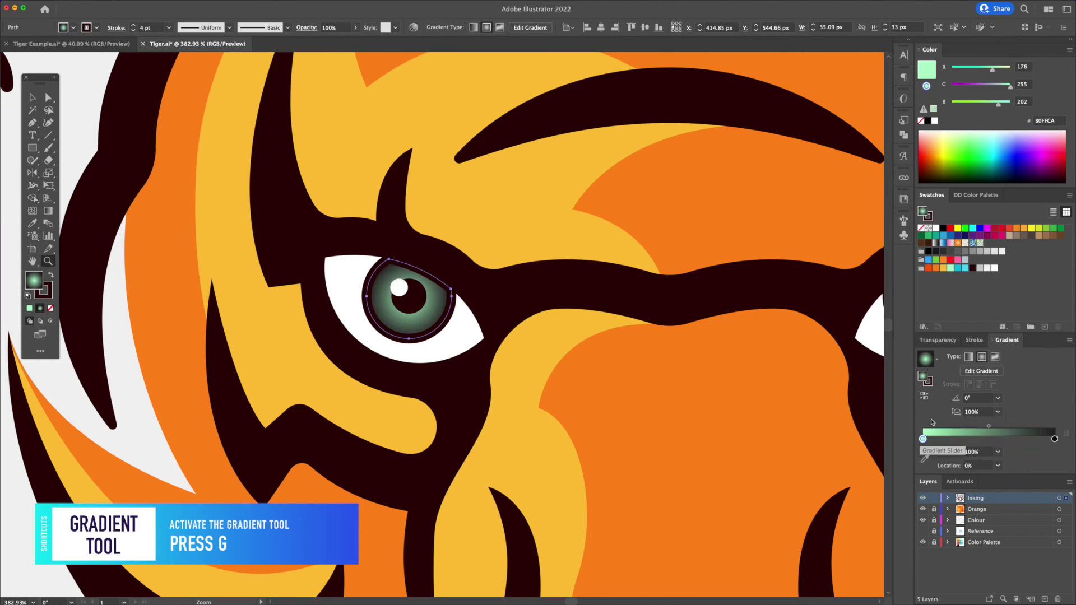
{"action": "left_click_drag", "start_coordinate": [964, 271], "coordinate": [1054, 441]}
{"action": "key", "text": "g"}
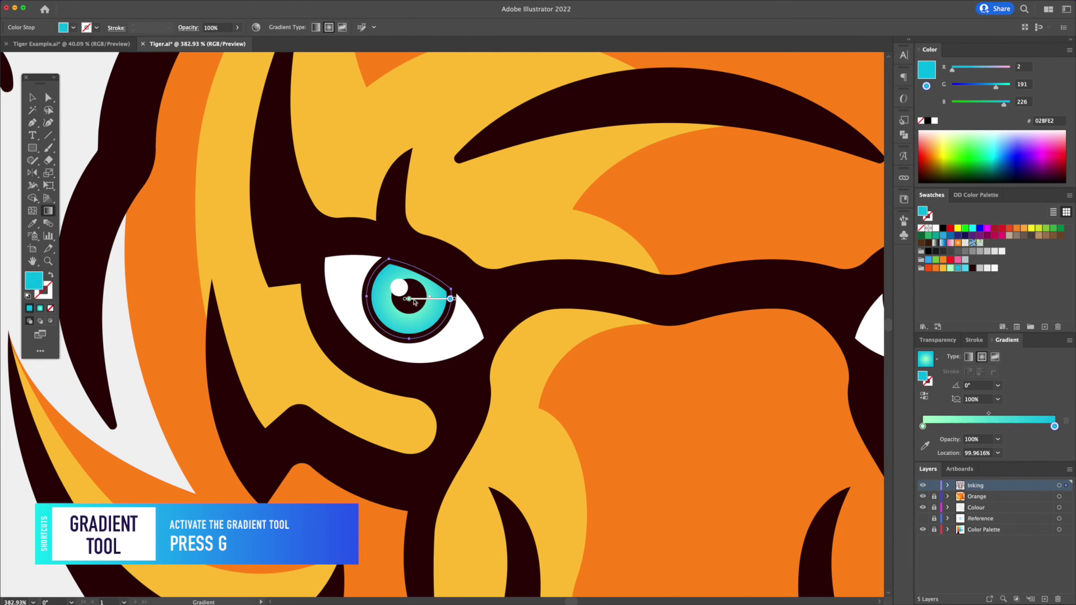
{"action": "left_click_drag", "start_coordinate": [402, 335], "coordinate": [416, 275]}
{"action": "key", "text": "z"}
{"action": "left_click_drag", "start_coordinate": [498, 278], "coordinate": [387, 274]}
{"action": "key", "text": "v"}
{"action": "left_click", "coordinate": [379, 225]}
Copy the left iris's gradient fill onto the right eye's iris with the Eyedropper tool.
{"action": "left_click_drag", "start_coordinate": [379, 224], "coordinate": [326, 225]}
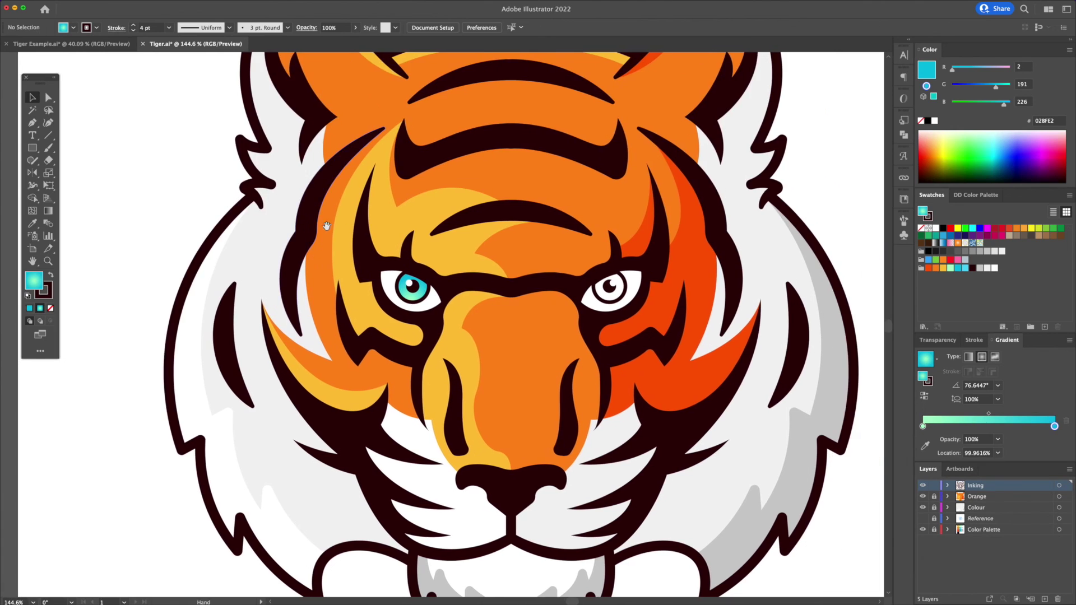
{"action": "scroll", "coordinate": [583, 268], "scroll_direction": "up", "scroll_amount": 5}
{"action": "left_click", "coordinate": [649, 312]}
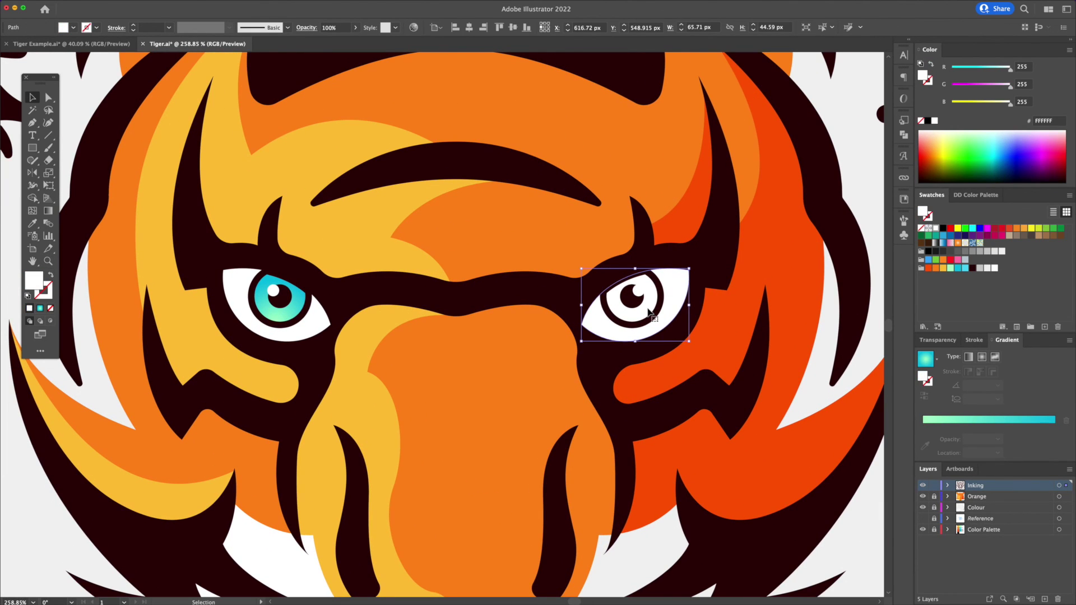
{"action": "left_click", "coordinate": [647, 321]}
{"action": "key", "text": "i"}
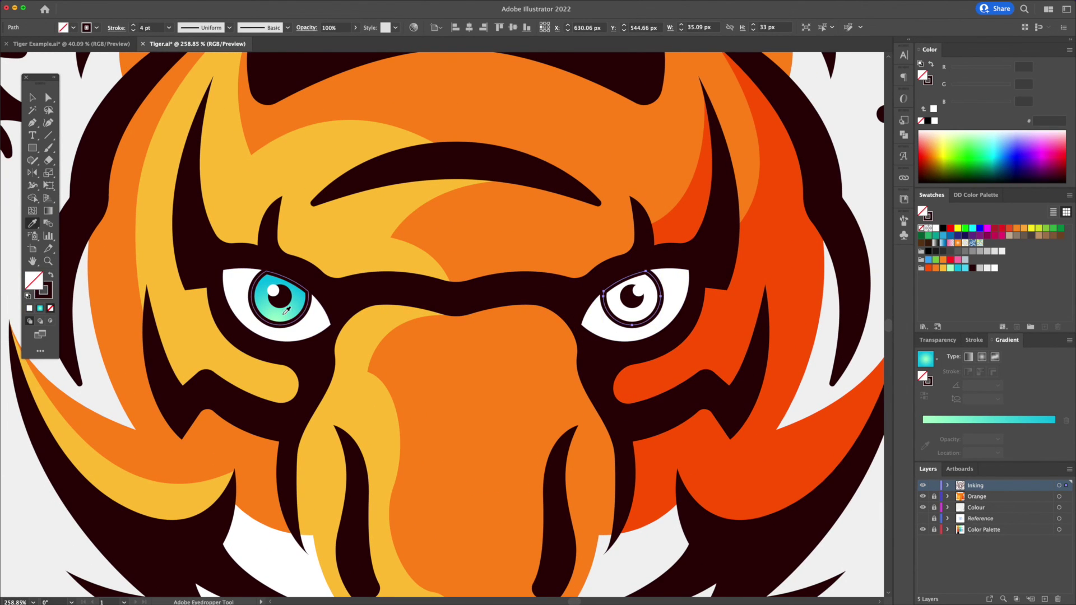
{"action": "left_click", "coordinate": [286, 313]}
Redirect the right iris gradient from the bottom of the iris upward with the Gradient tool.
{"action": "key", "text": "z"}
{"action": "mouse_move", "coordinate": [609, 307]}
{"action": "left_mouse_down"}
{"action": "mouse_move", "coordinate": [658, 311]}
{"action": "mouse_move", "coordinate": [639, 311]}
{"action": "mouse_move", "coordinate": [638, 291]}
{"action": "left_mouse_up"}
{"action": "key", "text": "g"}
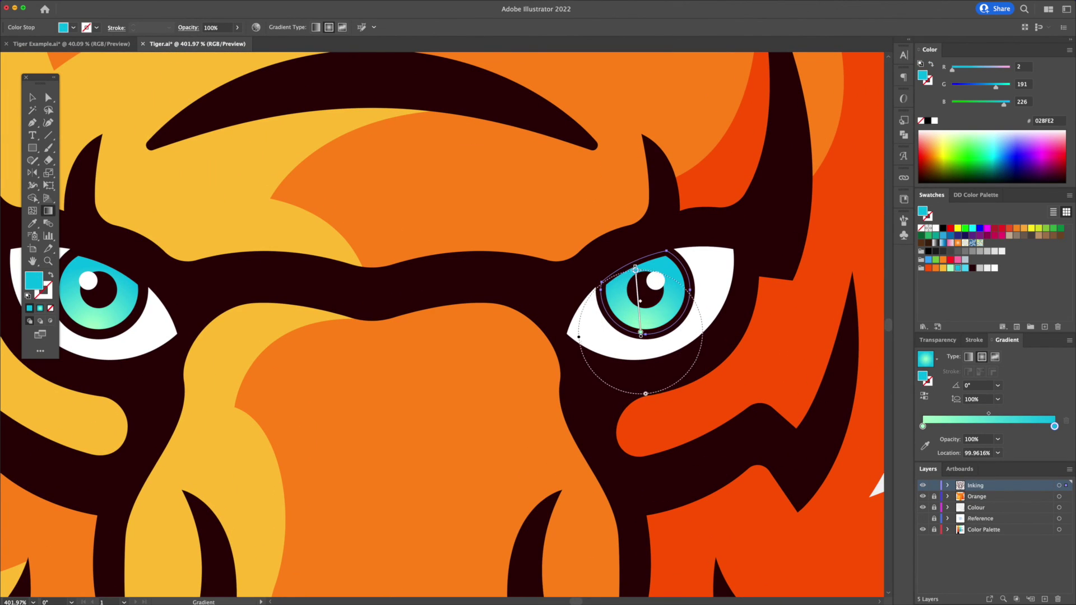